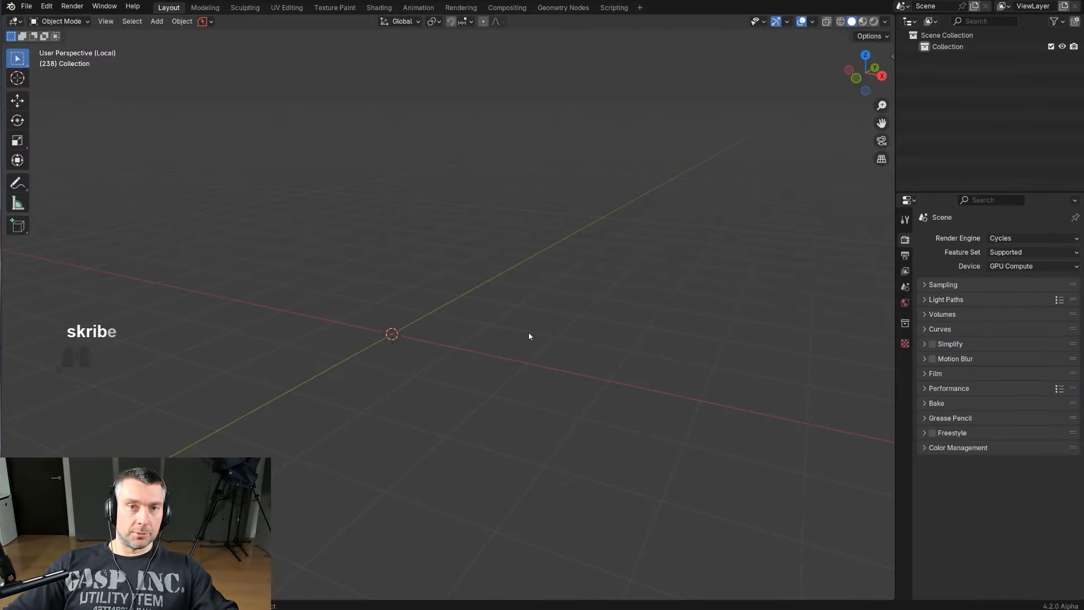
Step: Add a cube mesh to the empty scene
key("shift+a")
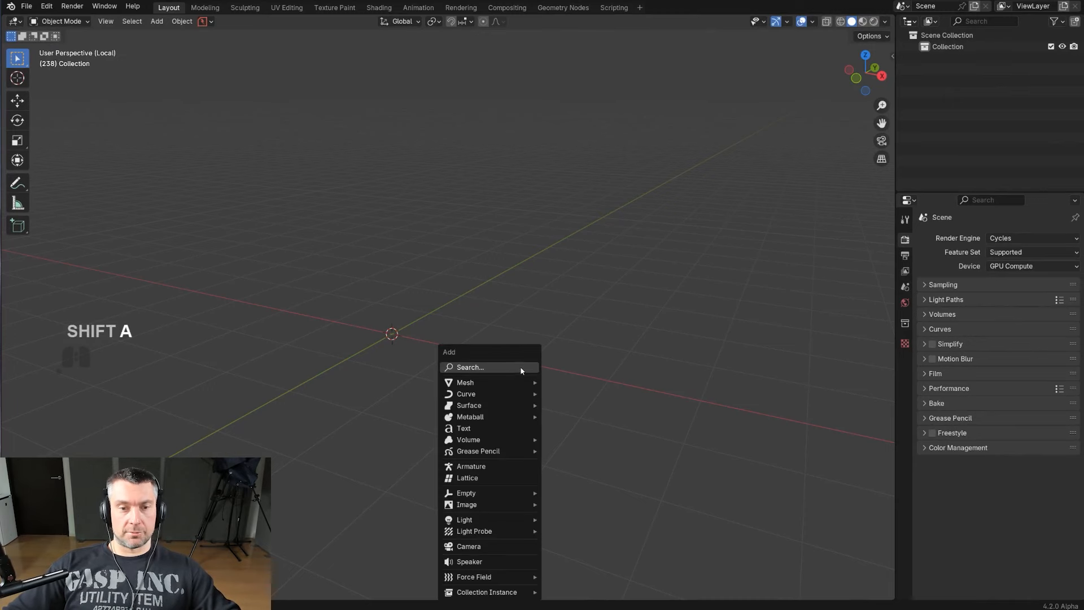
mouse_move(514, 384)
left_click(575, 405)
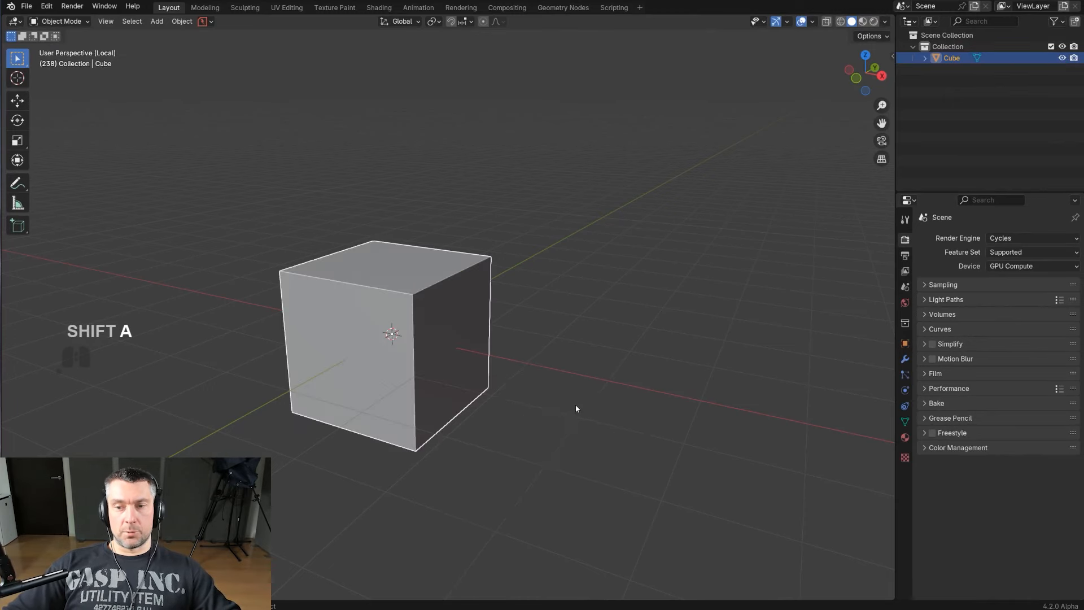
middle_click_drag(562, 331, 585, 320)
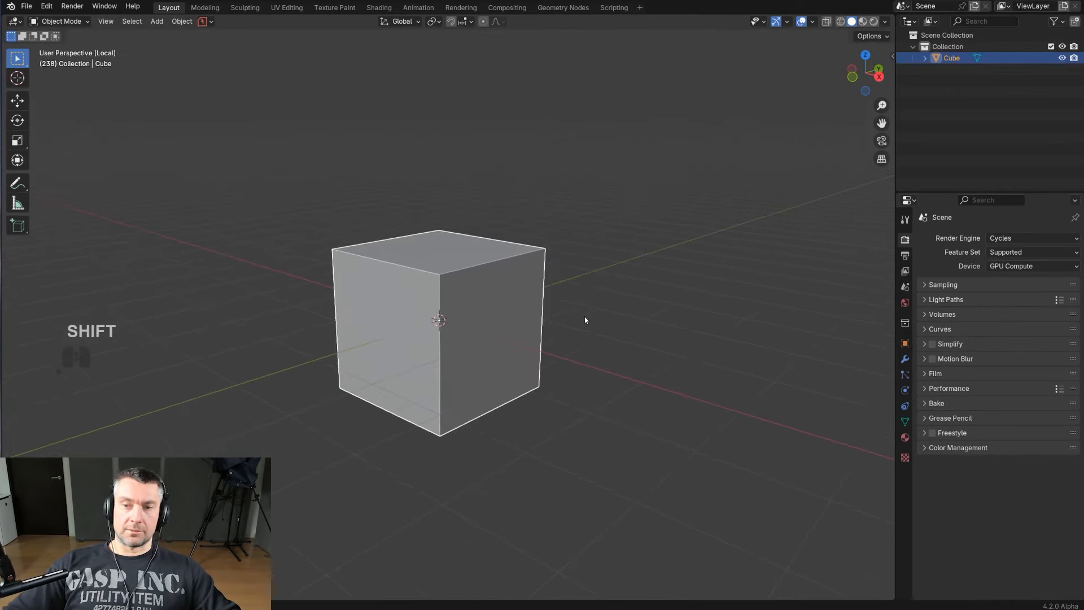
Step: Add a Smooth by Angle modifier from the Normals category to the cube
left_click(906, 362)
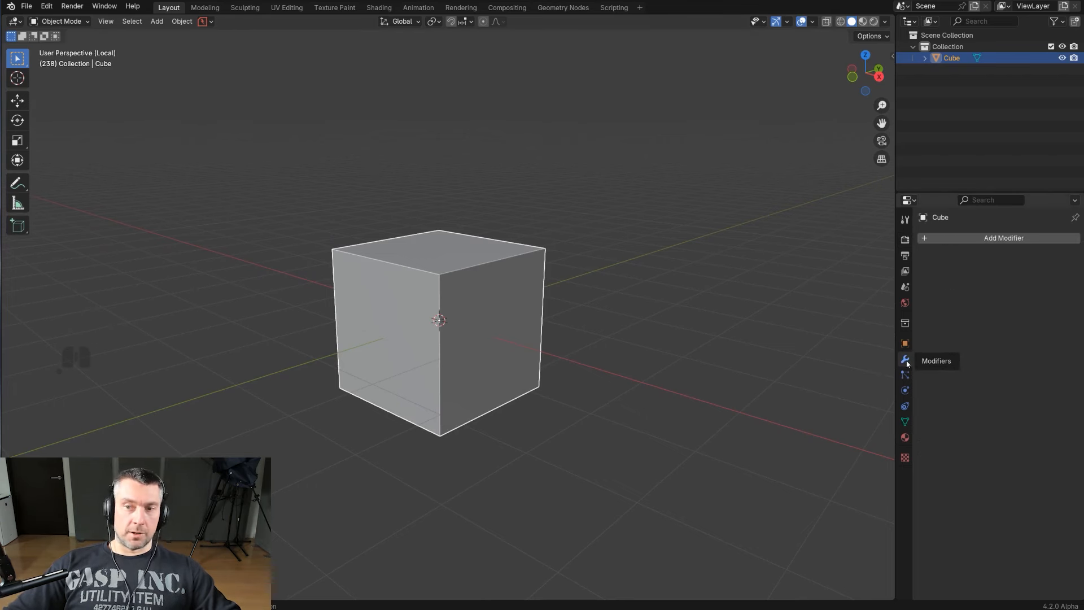
left_click(988, 238)
mouse_move(972, 327)
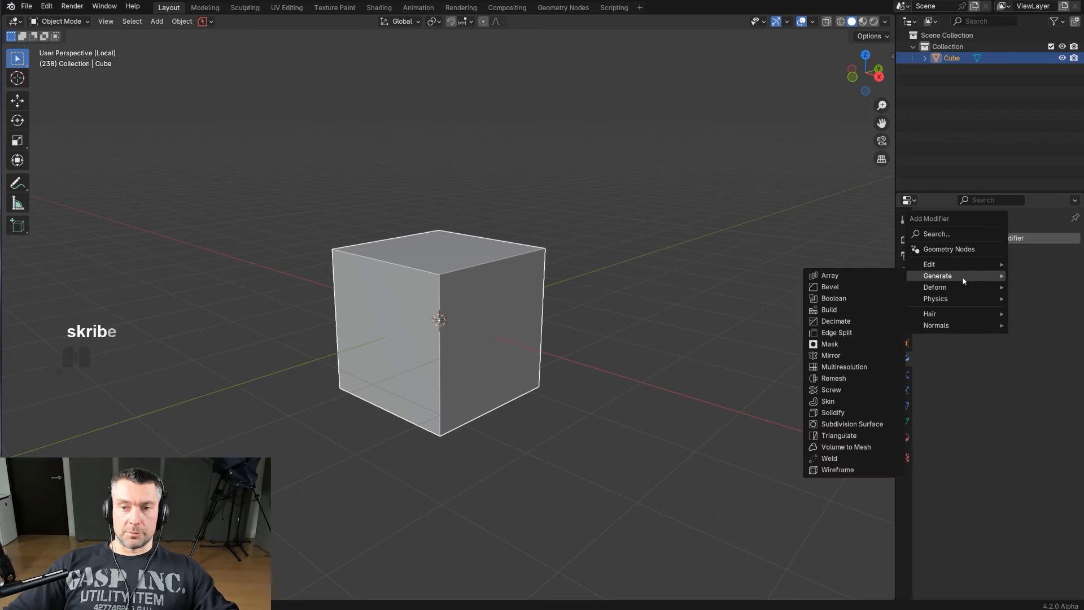
mouse_move(970, 303)
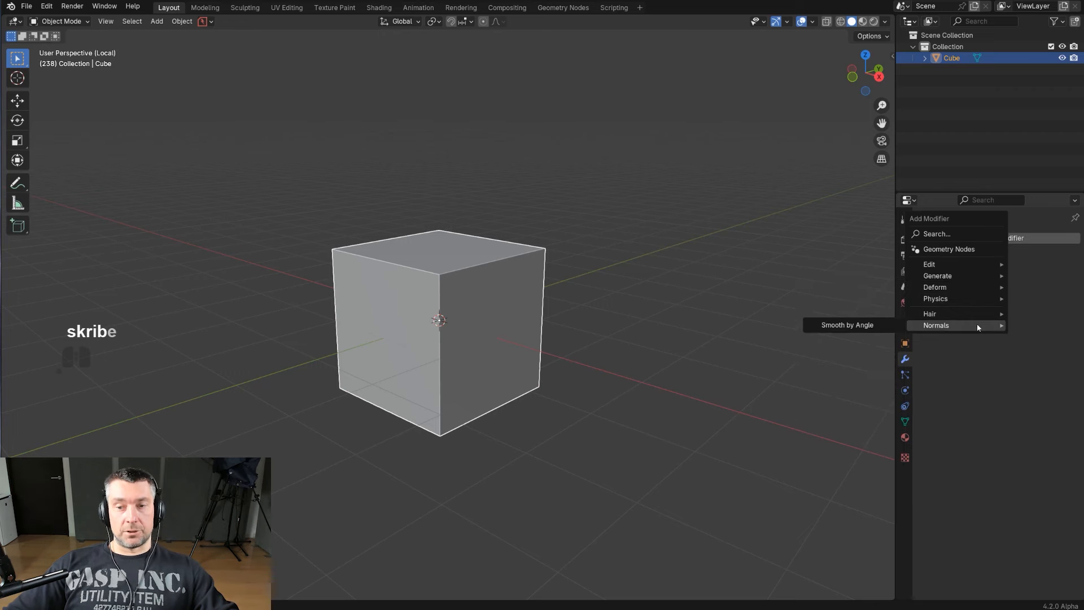
mouse_move(957, 265)
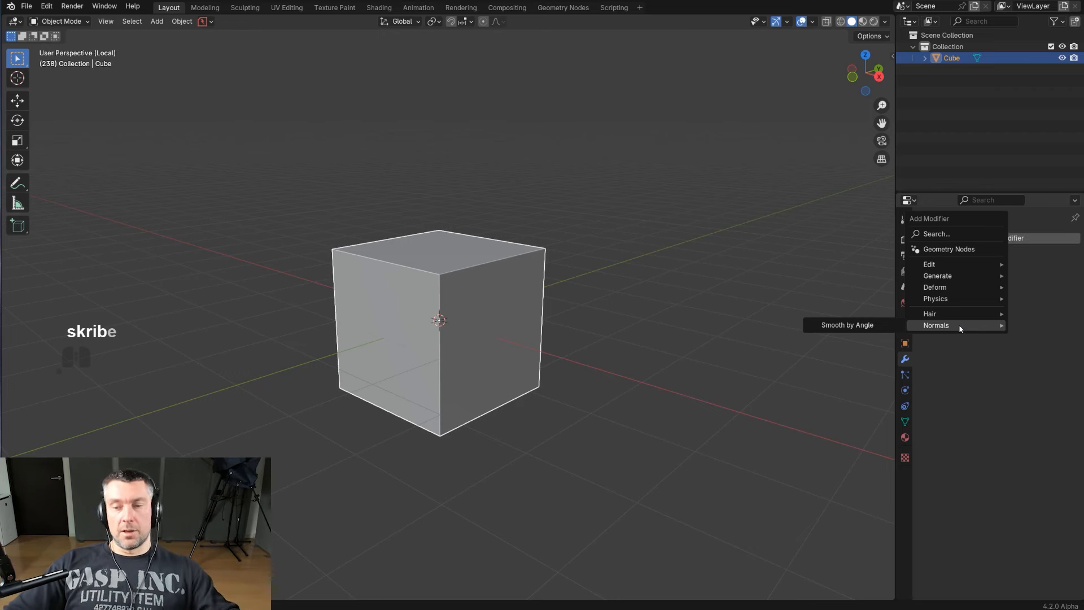
left_click(846, 326)
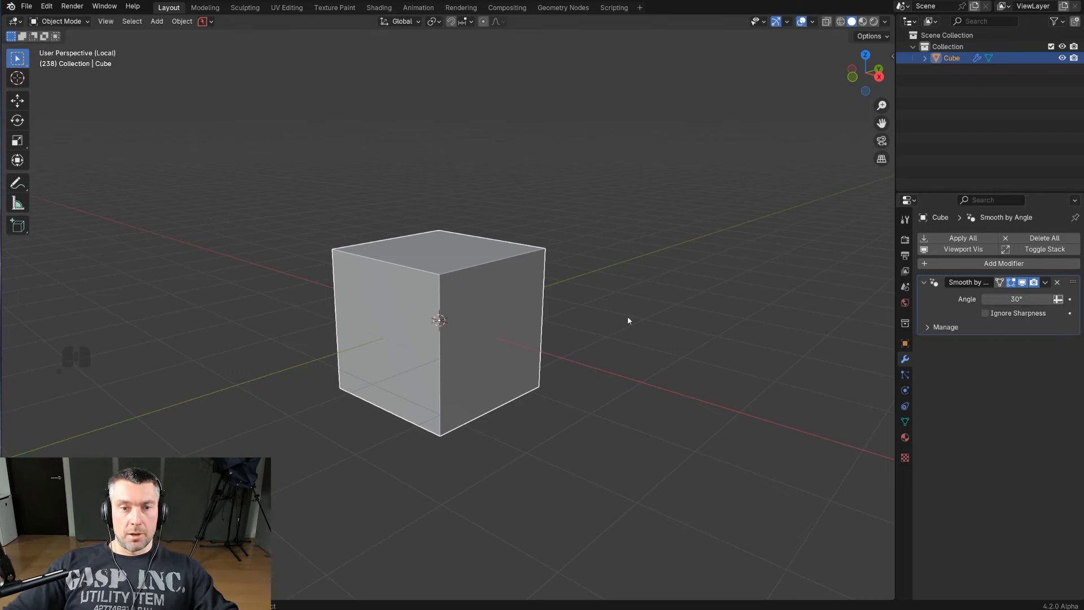
Step: Start editing the cube in edge mode and undo back to only the upper edge on the +X side being selected
scroll(506, 285, "up", 4)
scroll(510, 270, "down", 2)
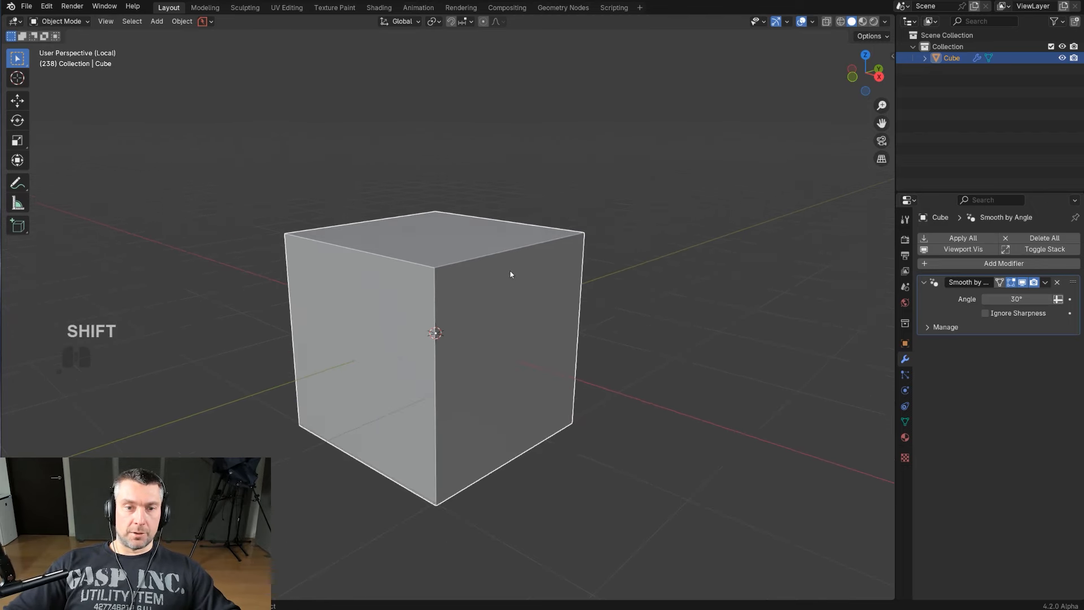
key("Tab")
left_click(510, 339)
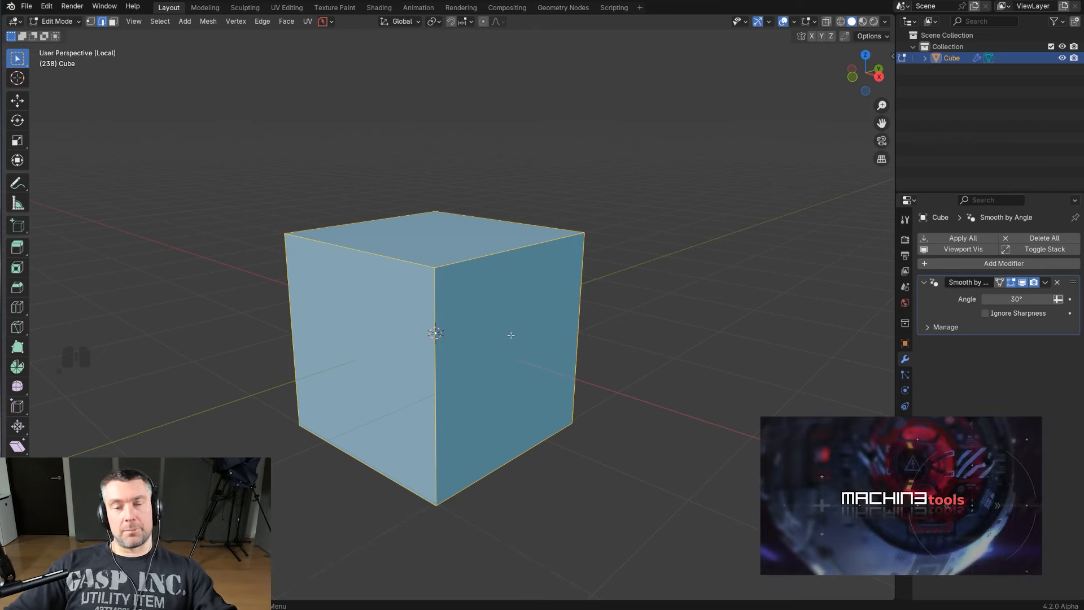
middle_click_drag(513, 285, 501, 307)
key("ctrl+z")
key("ctrl+z")
key("ctrl+z")
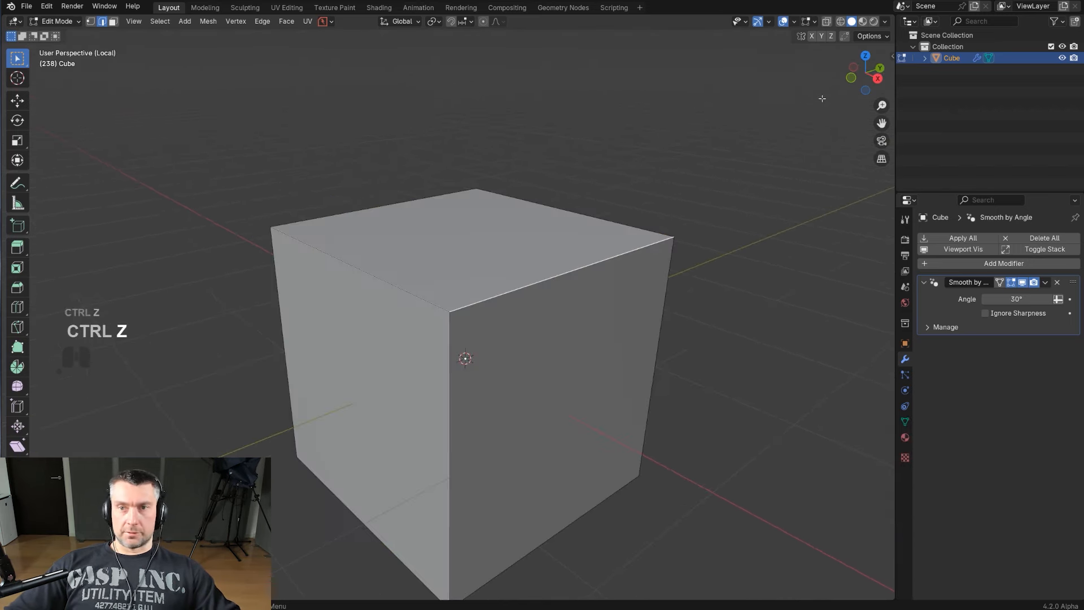
Step: Return to Object Mode and turn off Cavity in the viewport shading options
left_click(885, 21)
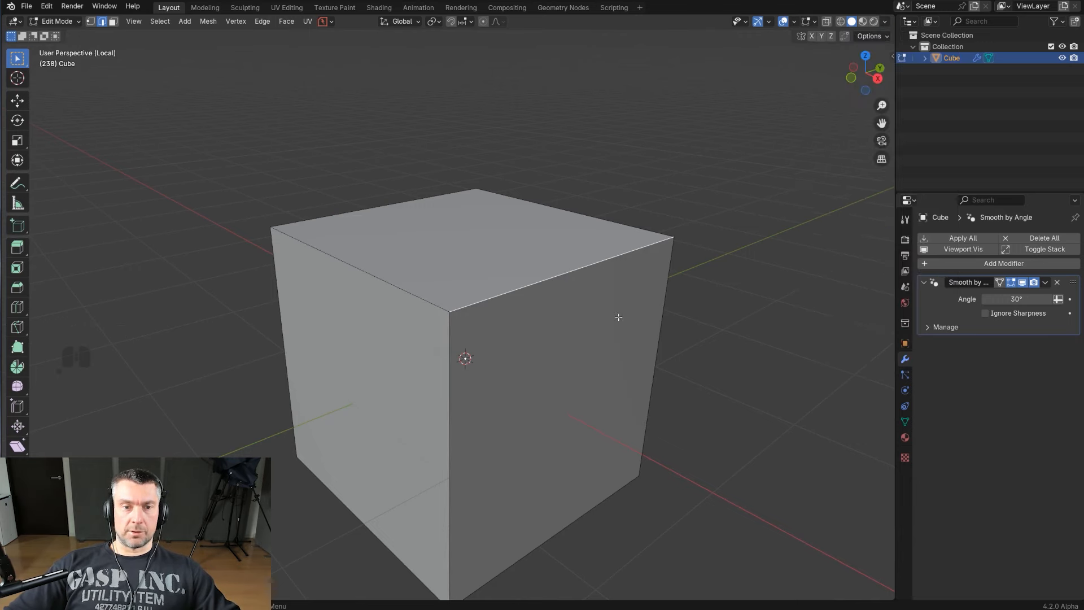
key("Tab")
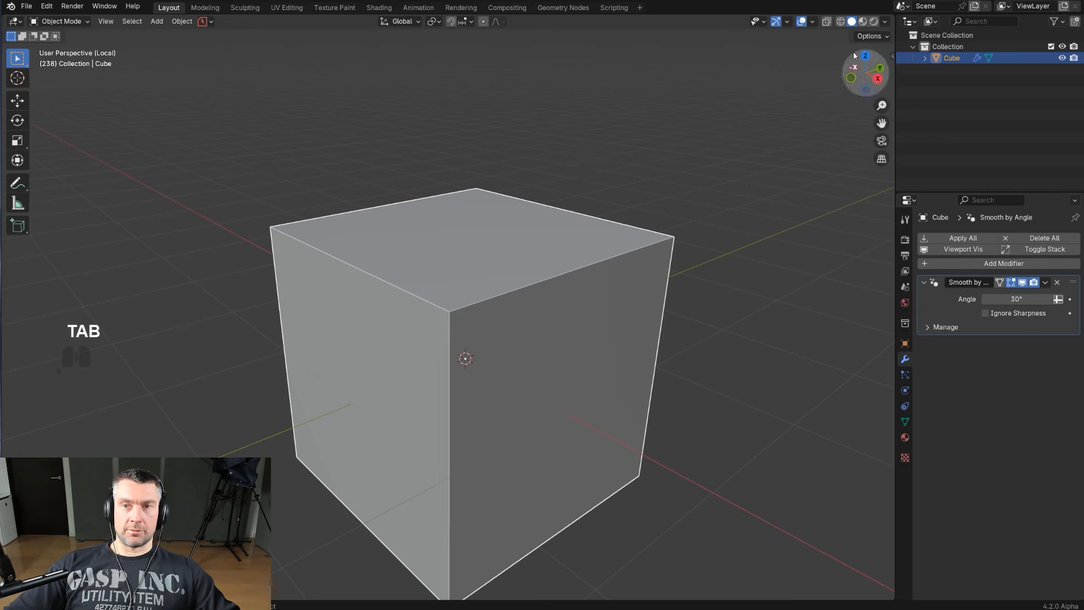
left_click(884, 20)
left_click(820, 301)
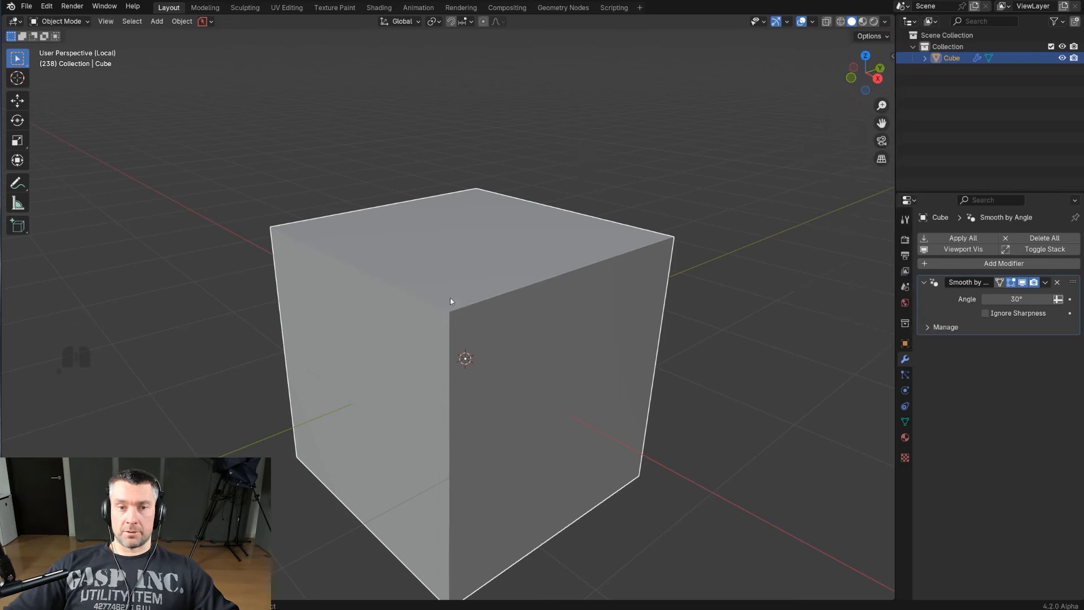
Step: Bevel the cube's selected top edge on the +X side with a single narrow flat chamfer
key("Tab")
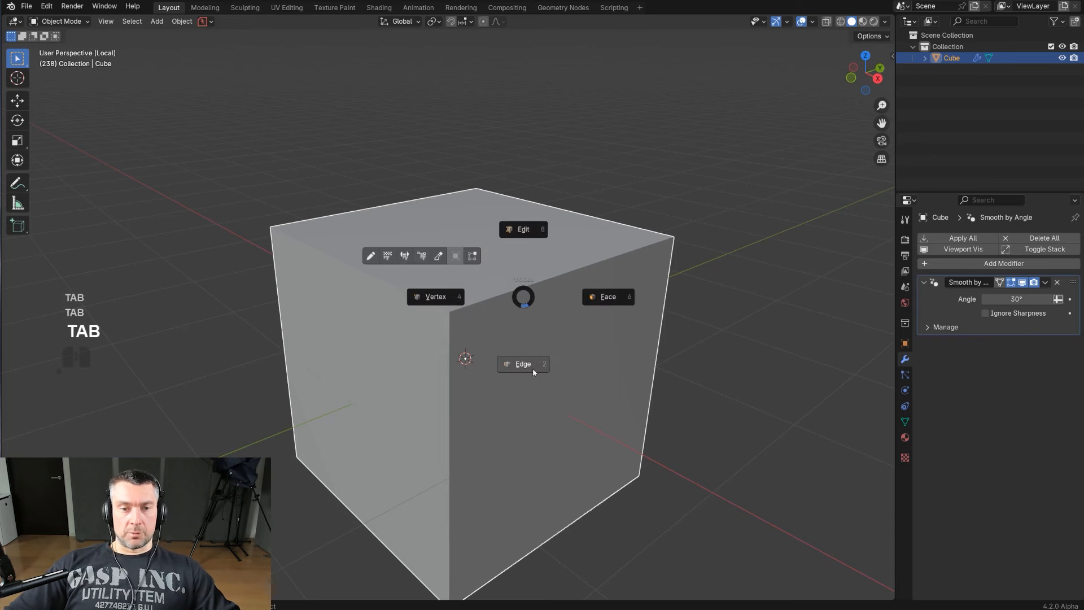
left_click(533, 368)
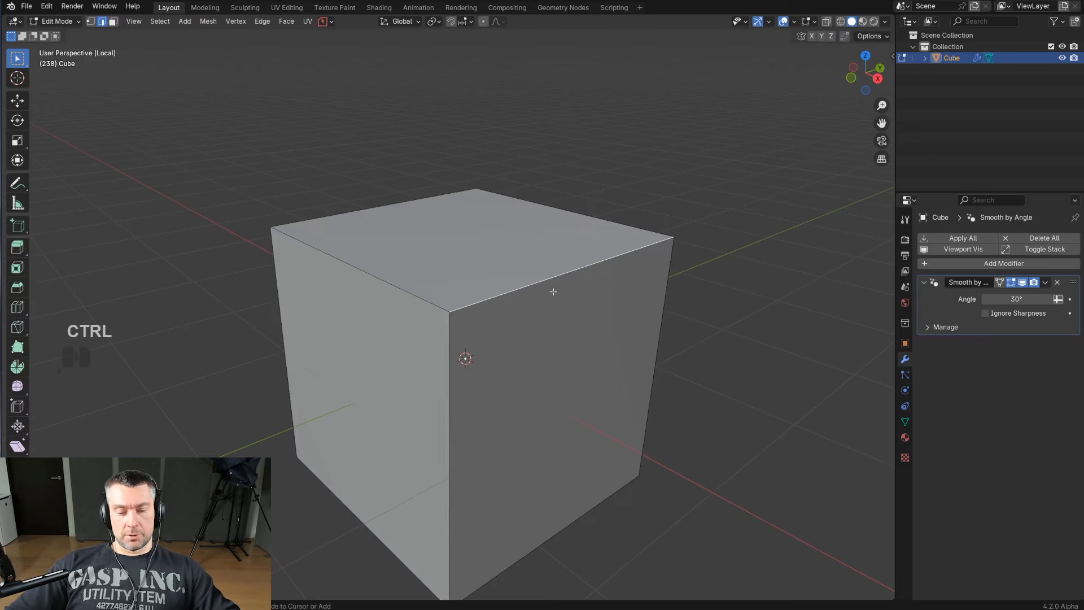
key("ctrl+b")
left_click(597, 323)
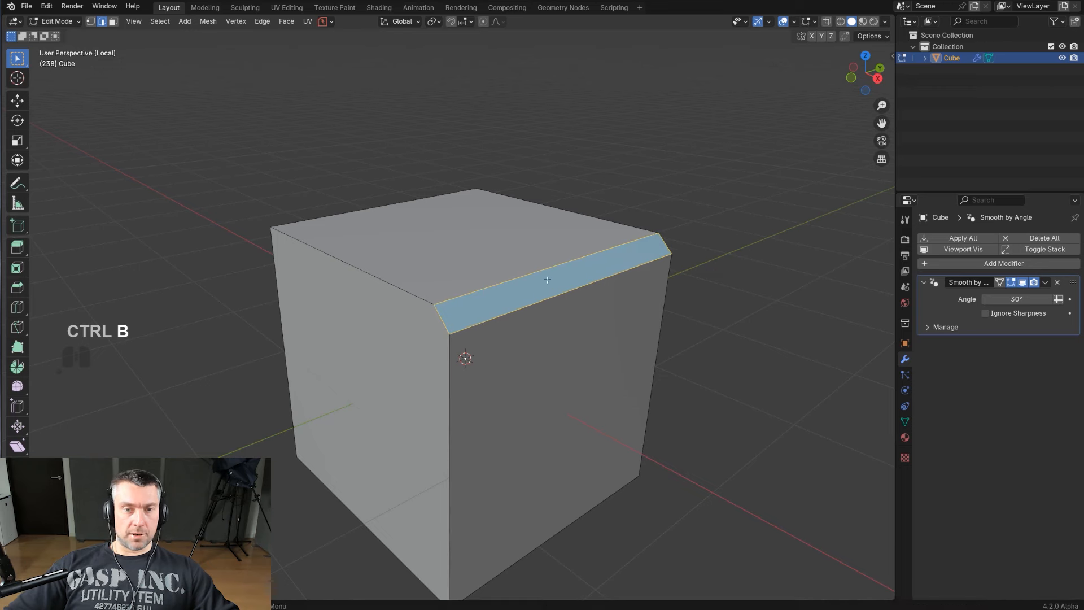
Step: Move the chamfer's upper edge about -0.91 m along the global X axis and return to Object Mode
left_click(548, 280)
key("g")
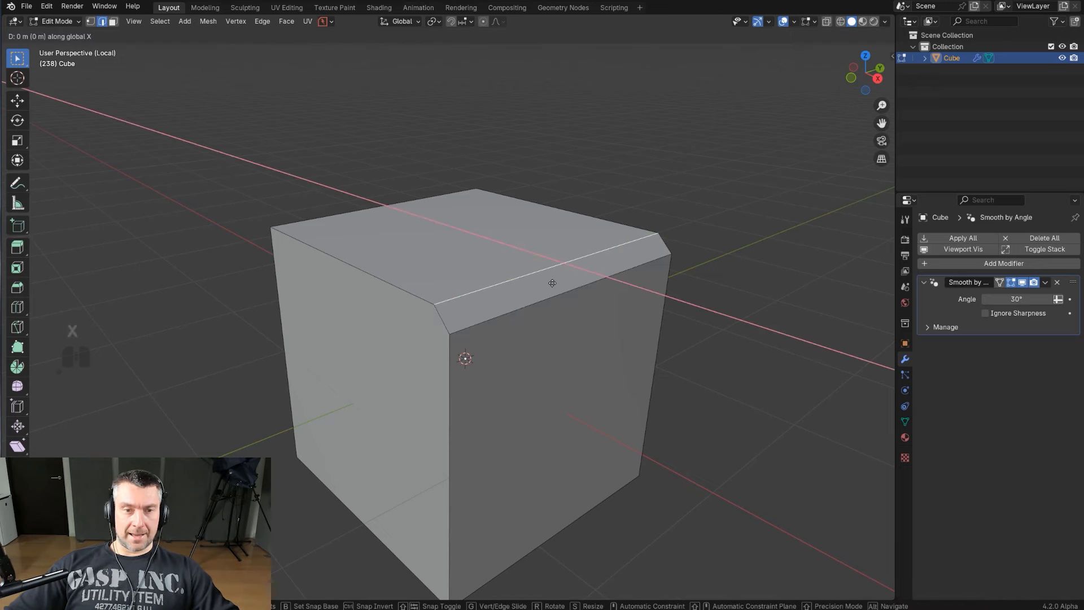
key("x")
left_click(486, 272)
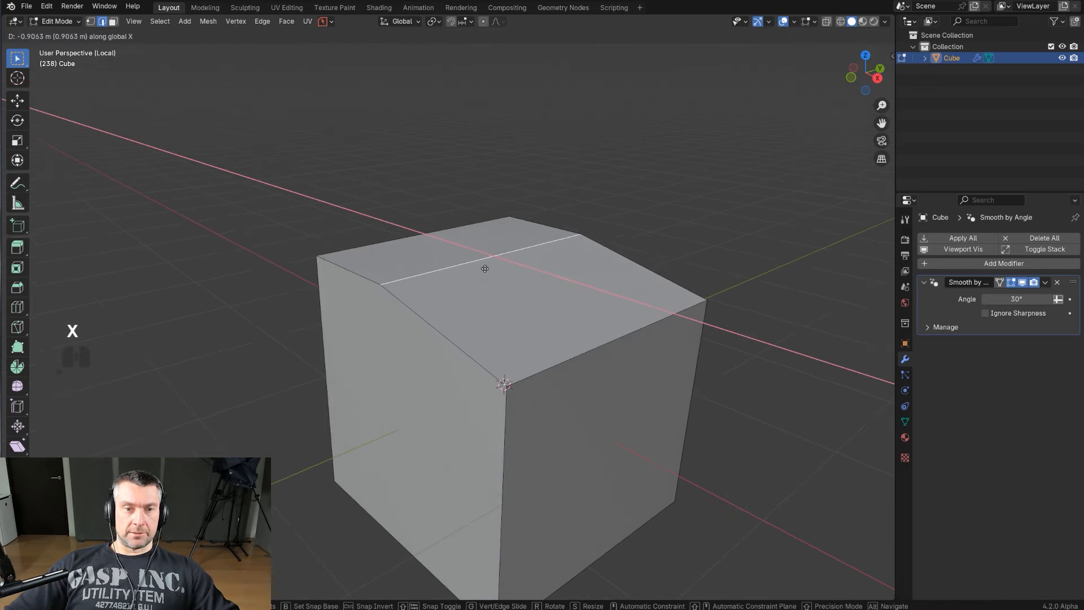
key("Tab")
Step: Enable Ignore Sharpness on the cube's Smooth by Angle modifier
scroll(498, 243, "up", 5)
scroll(486, 256, "down", 2)
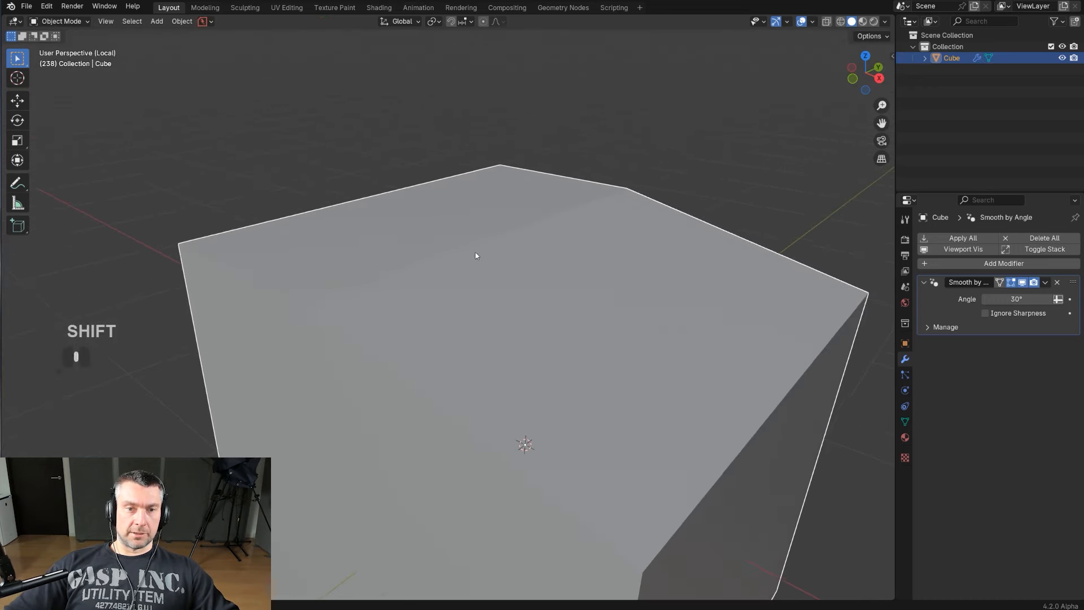
scroll(508, 254, "down", 3)
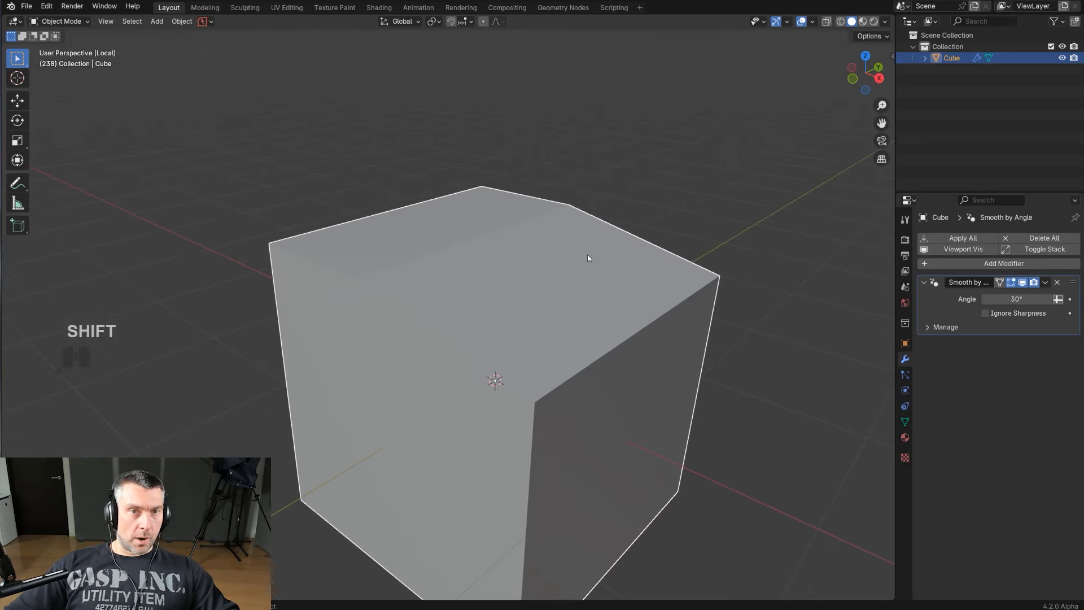
middle_click_drag(586, 298, 582, 295)
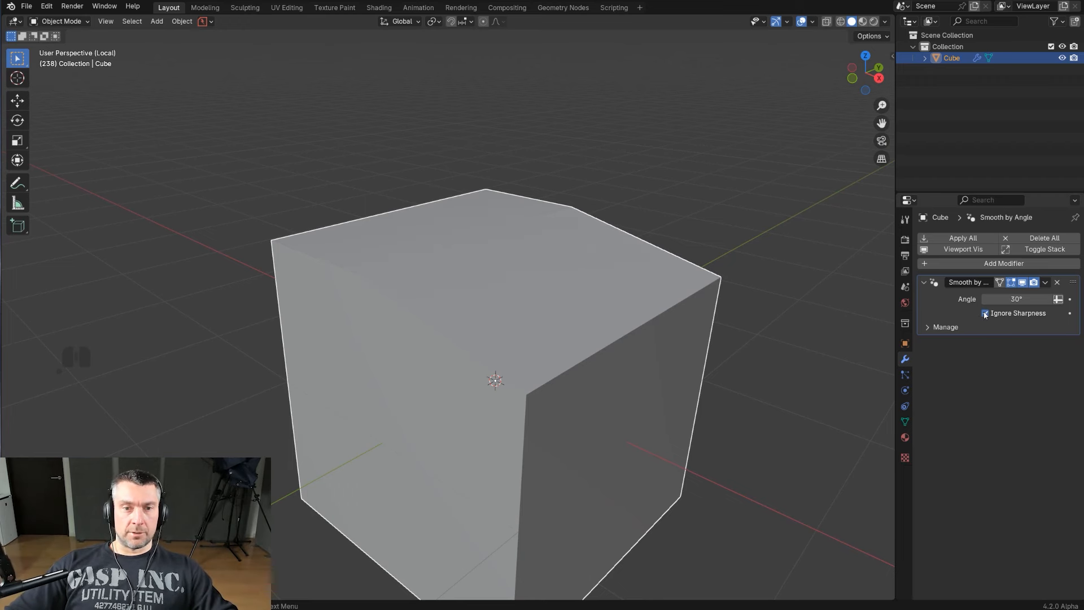
left_click(984, 313)
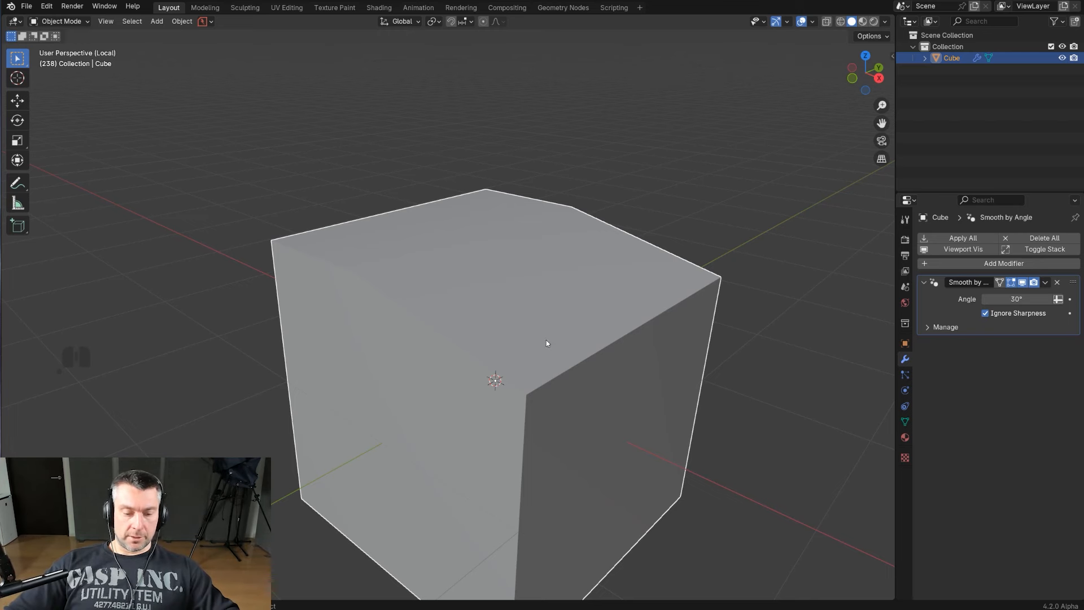
Step: Turn on Cavity in the viewport shading options and view the cube from other sides
left_click(884, 23)
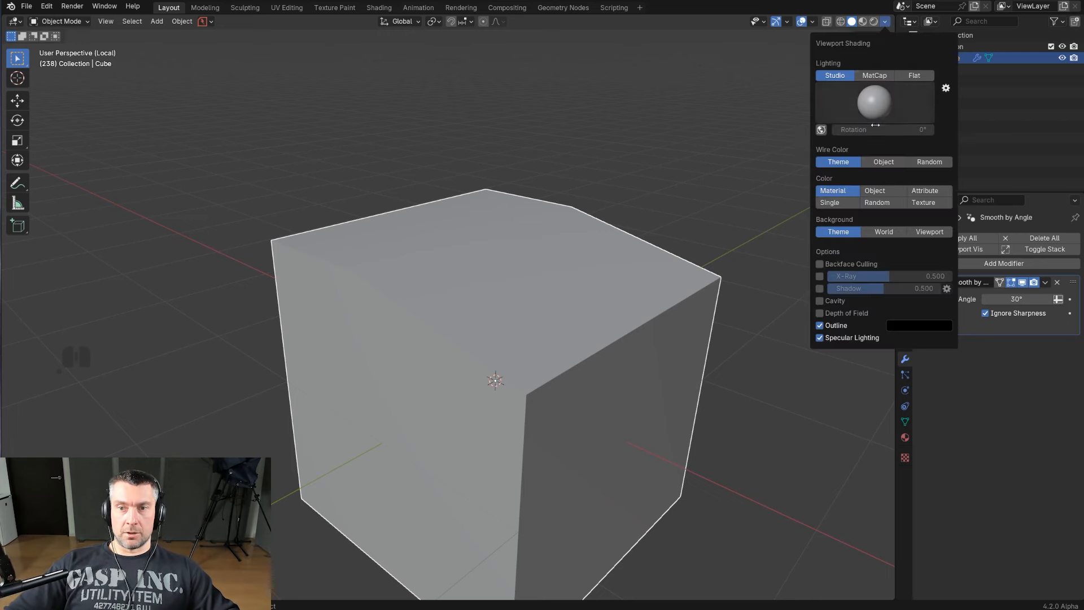
left_click(820, 301)
middle_click_drag(546, 277, 498, 273)
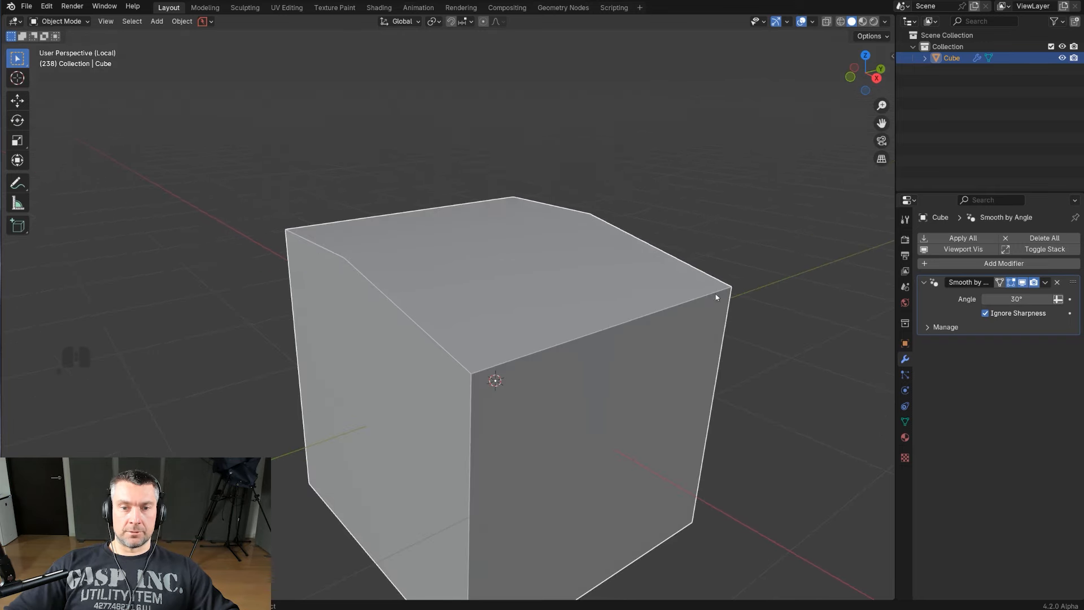
middle_click_drag(719, 295, 471, 264)
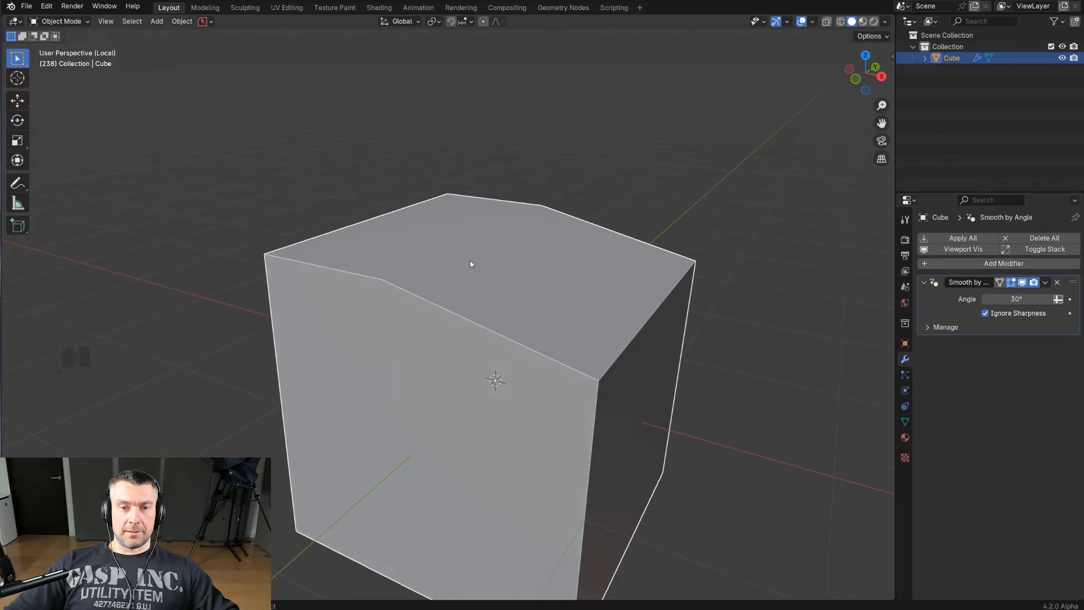
Step: Move the lower edge of the cube's sloped face down along the Z axis to steepen the slope
key("Tab")
key("Tab")
key("Tab")
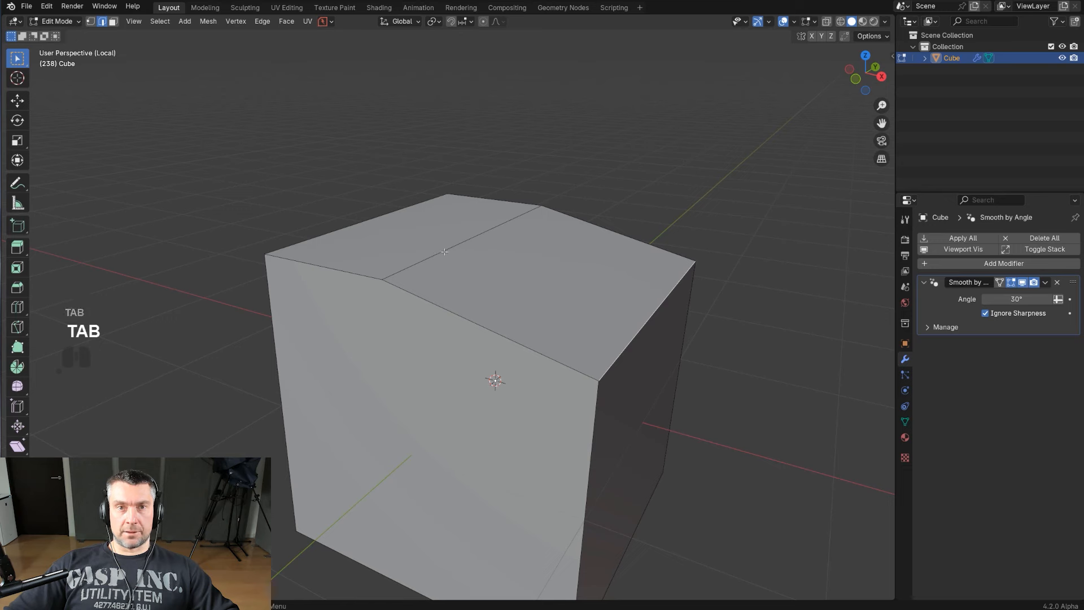
key("g")
key("z")
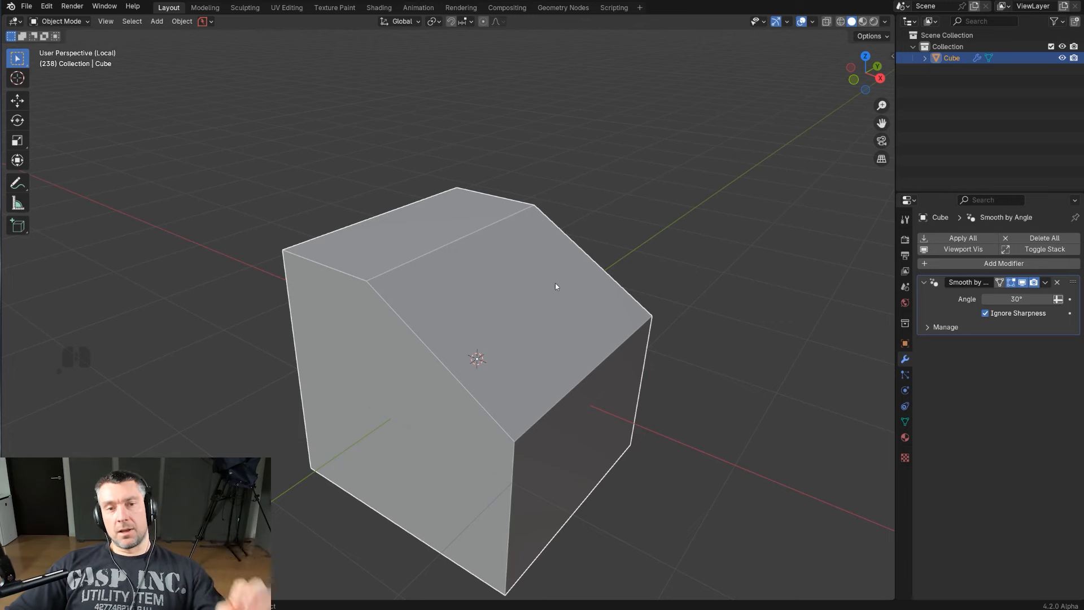
Step: Examine the shading along the cube's top crease from several angles, and check the modifiers available to add
scroll(526, 282, "up", 2)
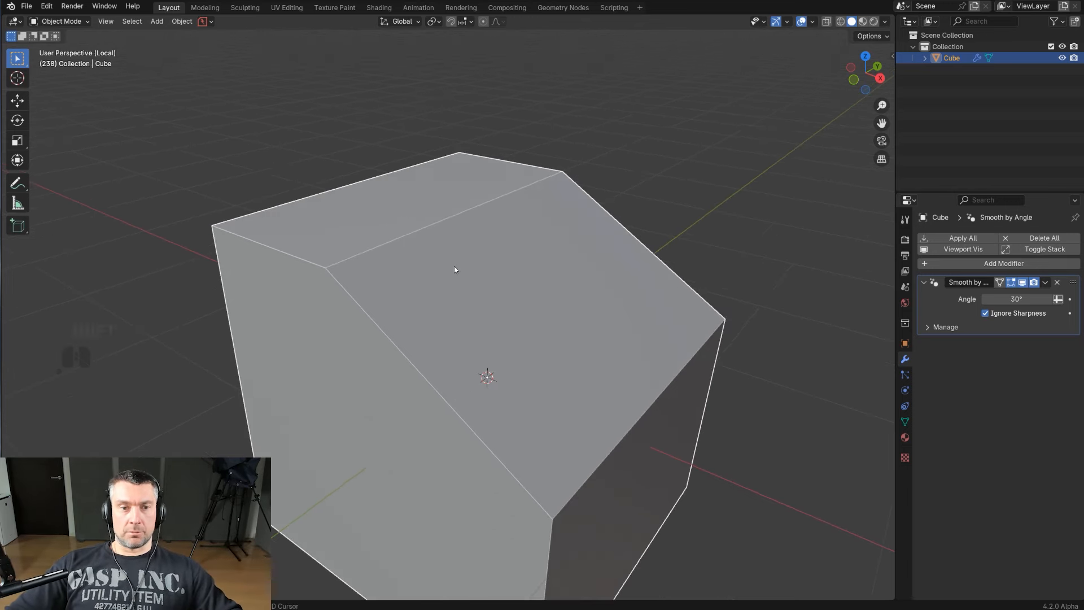
middle_click_drag(454, 266, 455, 283, "shift")
scroll(545, 254, "down", 2)
middle_click_drag(549, 255, 656, 306)
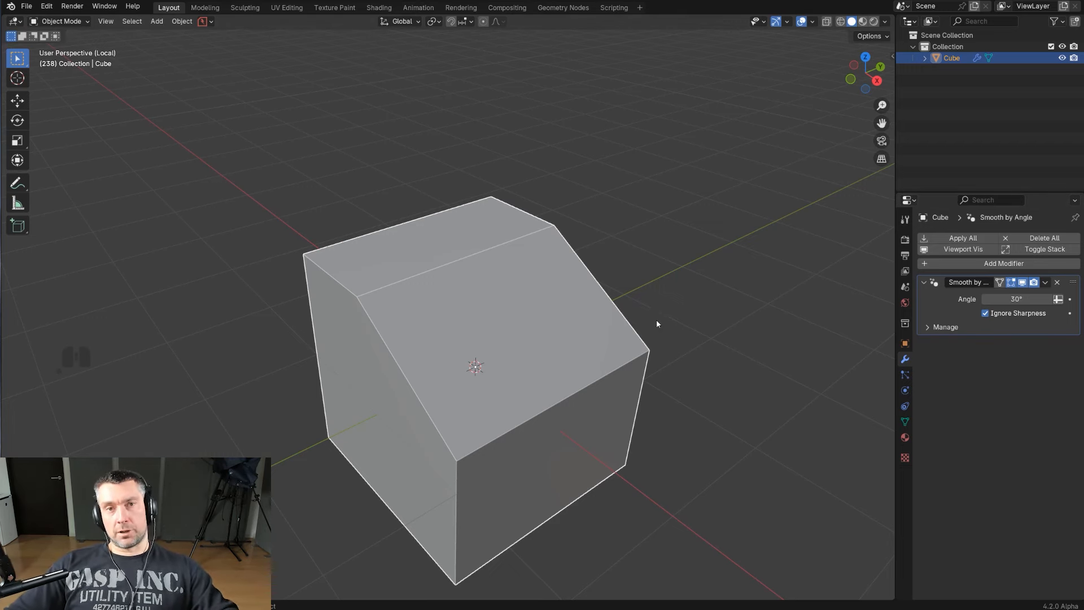
middle_click_drag(676, 340, 601, 333)
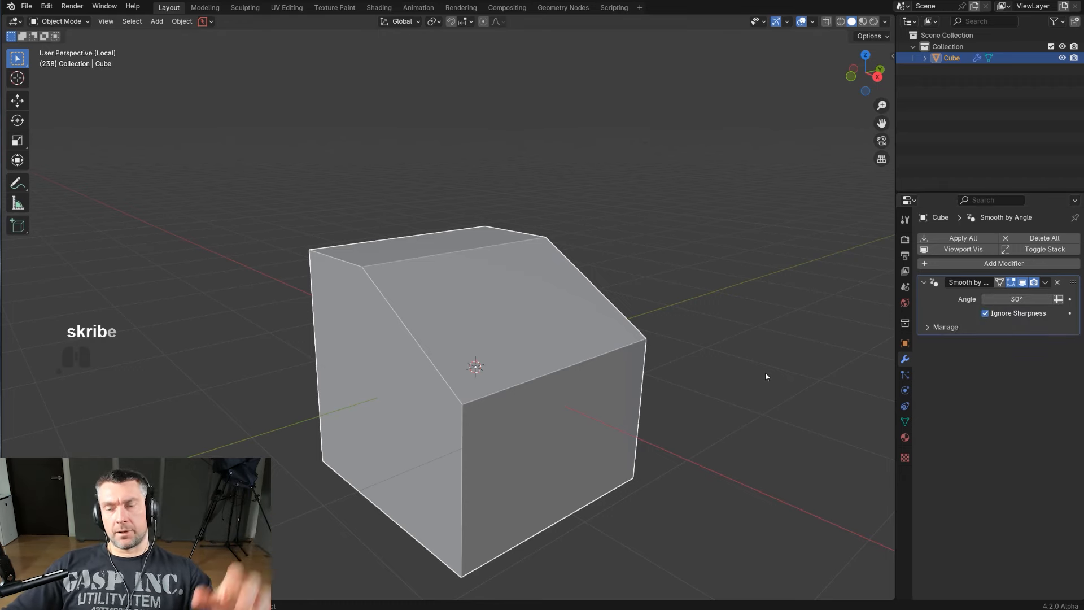
middle_click_drag(663, 335, 649, 269, "shift")
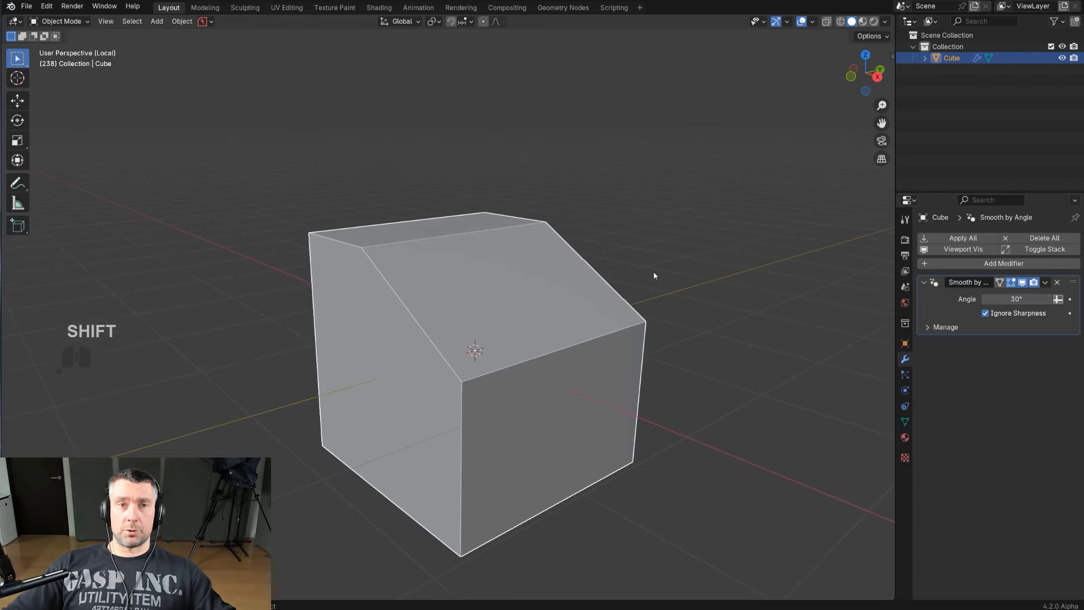
scroll(664, 339, "down", 2)
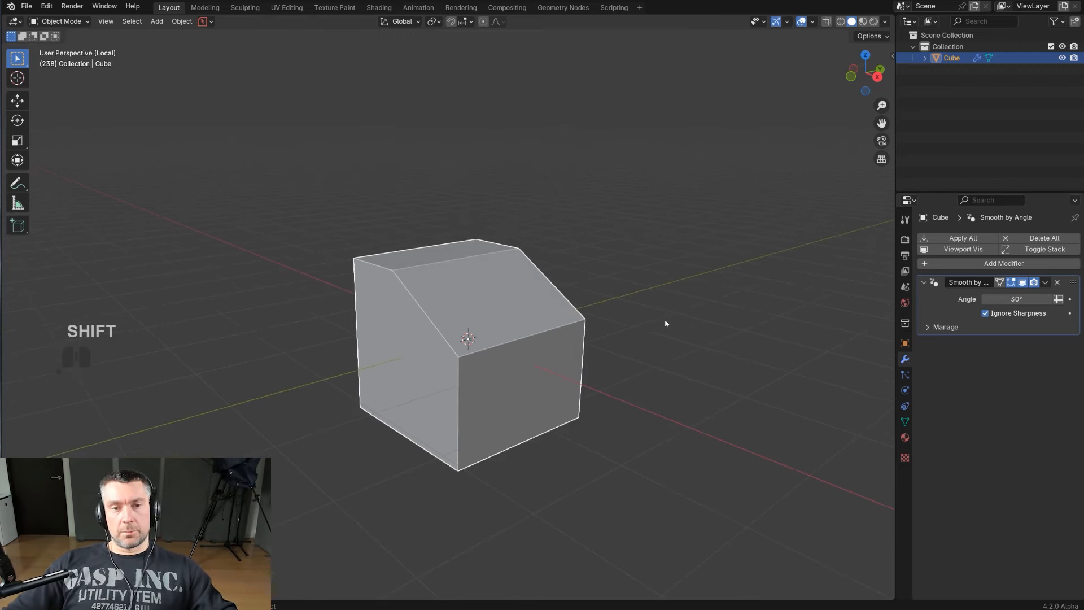
scroll(658, 322, "up", 2)
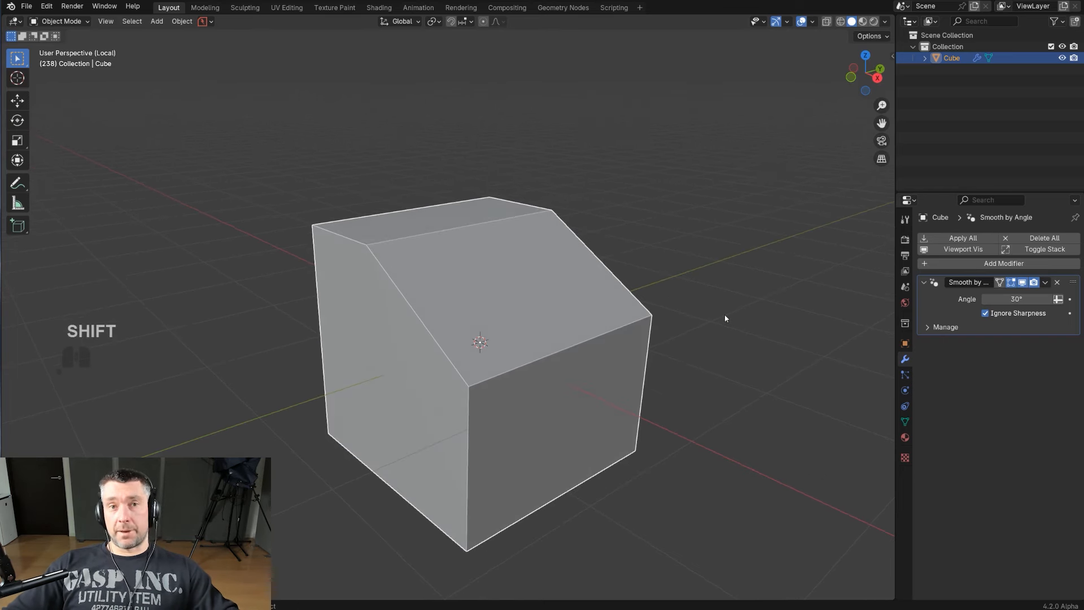
left_click(963, 264)
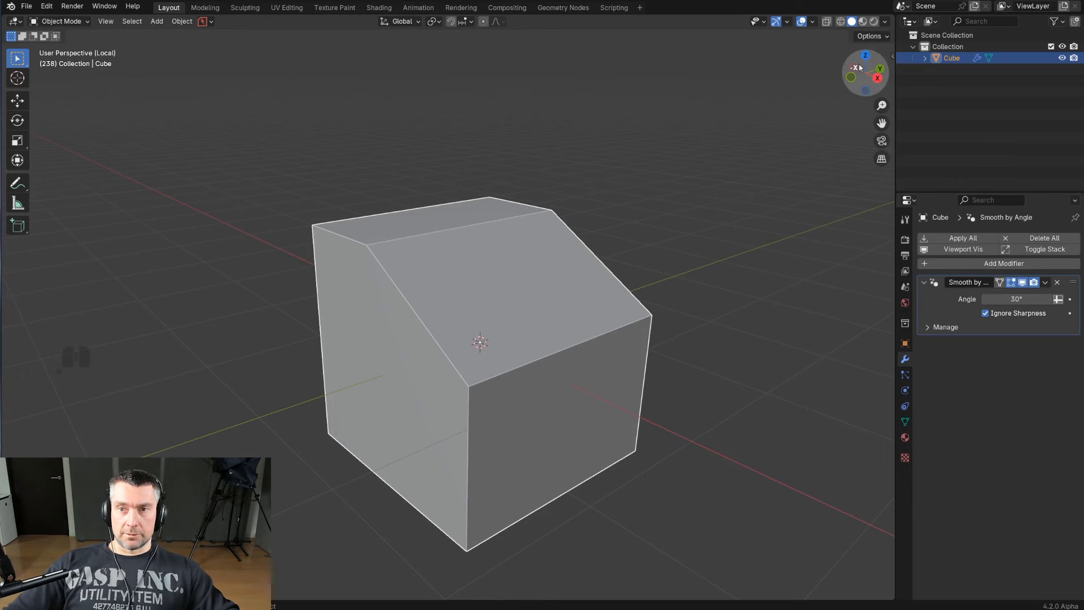
Step: Turn off Cavity in the viewport shading options and view the cube's sloped face up close
left_click(884, 21)
left_click(820, 301)
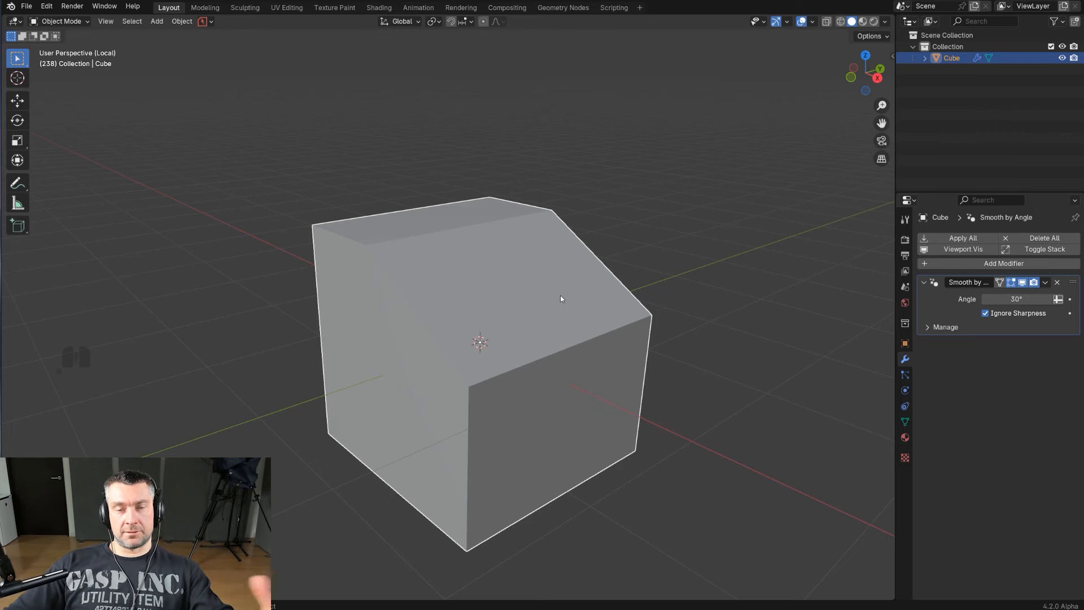
scroll(463, 320, "up", 2)
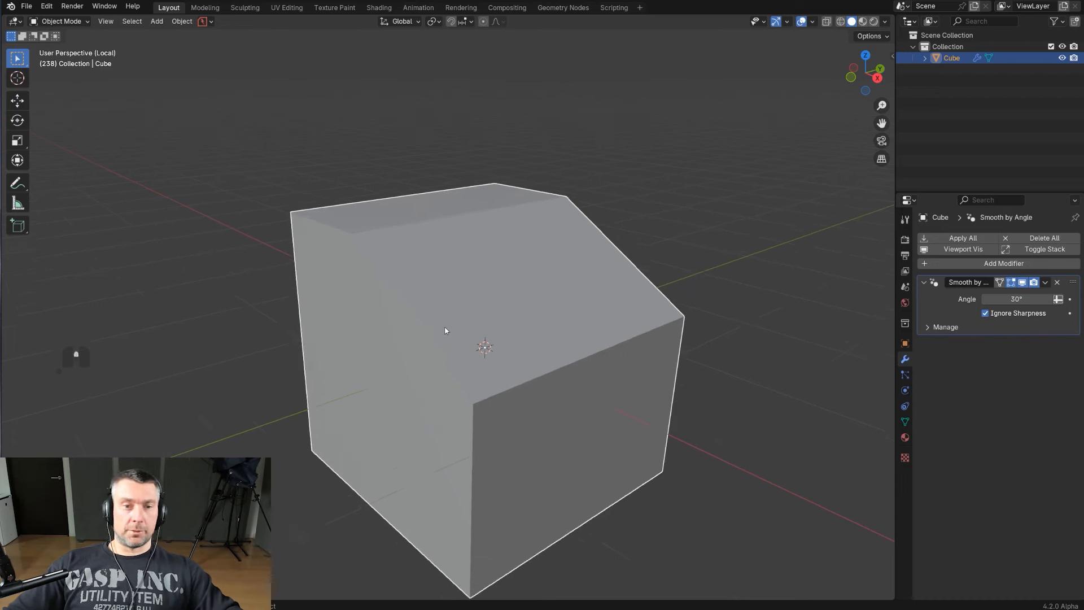
middle_click_drag(463, 320, 503, 284, "shift")
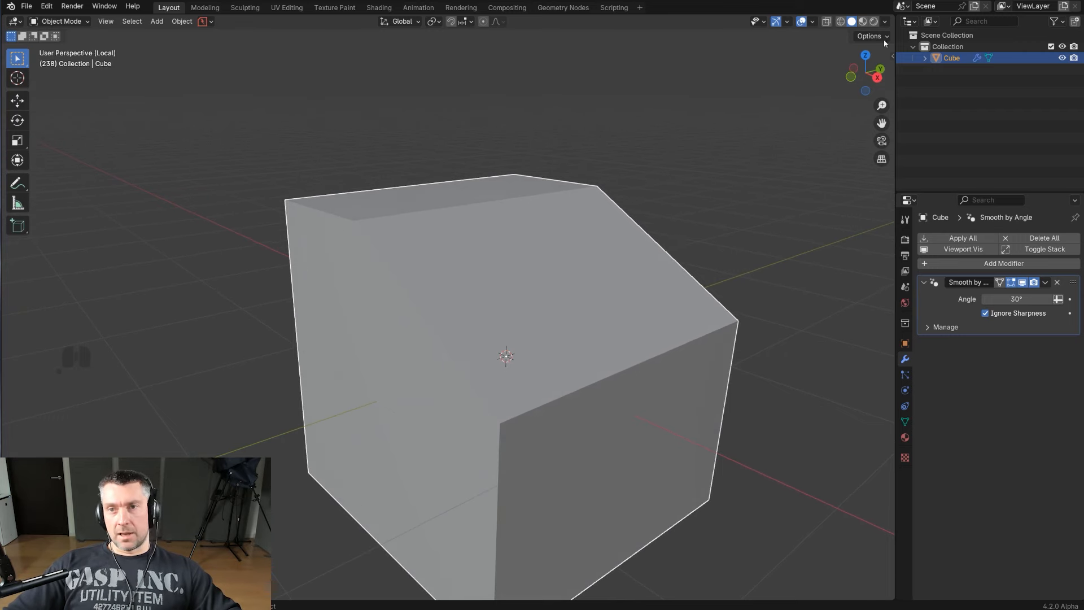
Step: Toggle Cavity on and off in the viewport shading options to compare how the cube's edges look
left_click(885, 22)
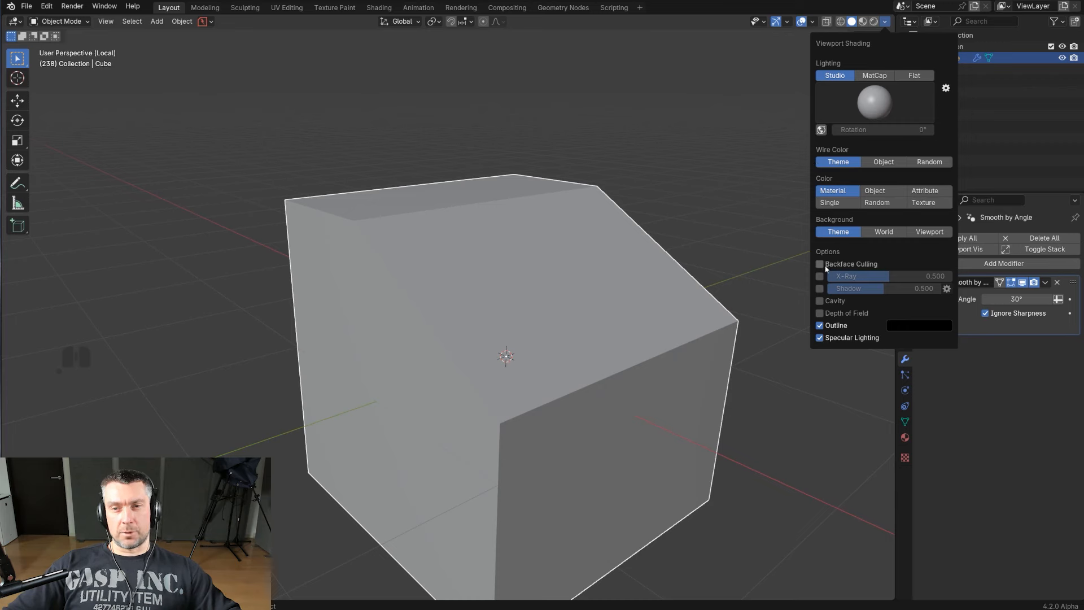
left_click(820, 302)
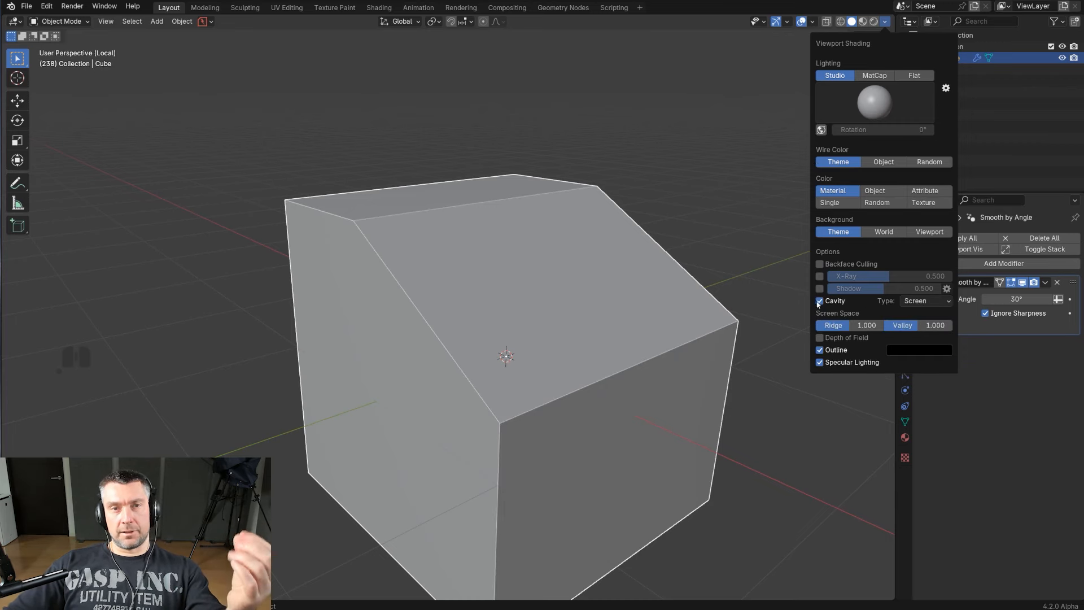
left_click(820, 302)
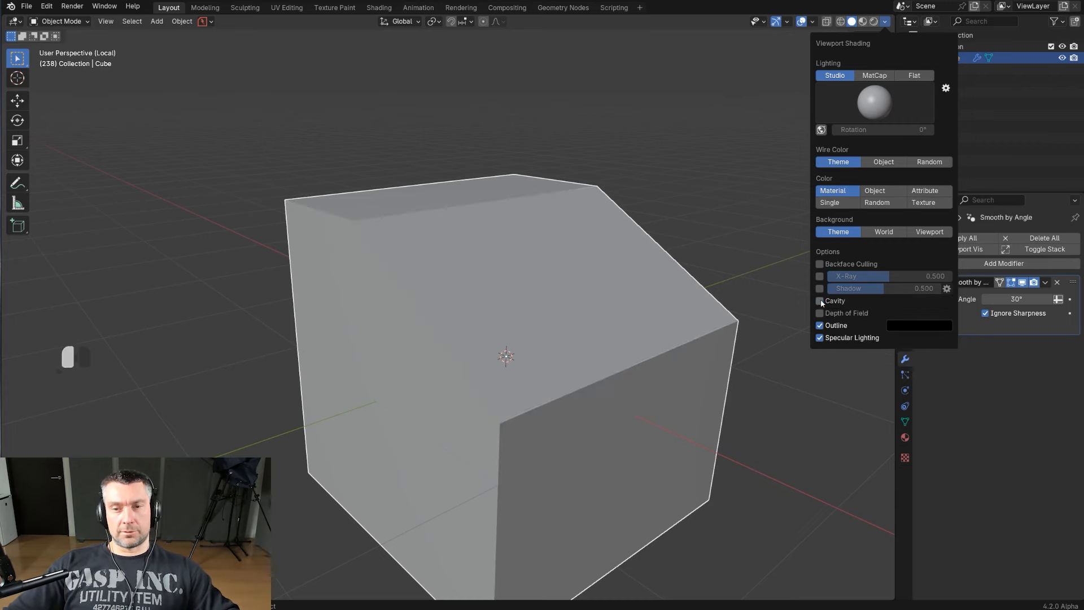
left_click(820, 301)
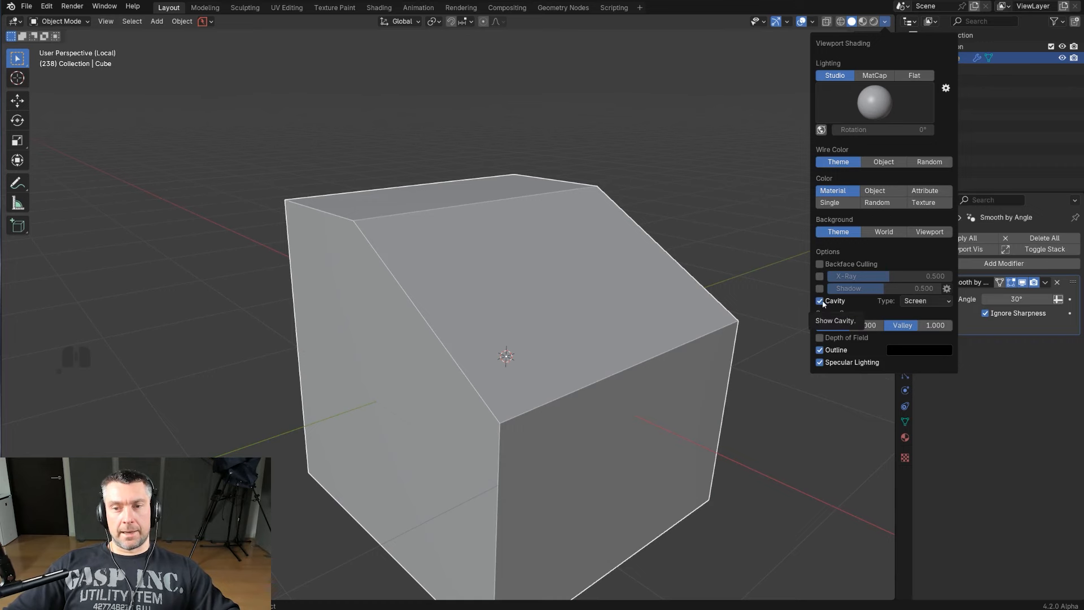
left_click(820, 301)
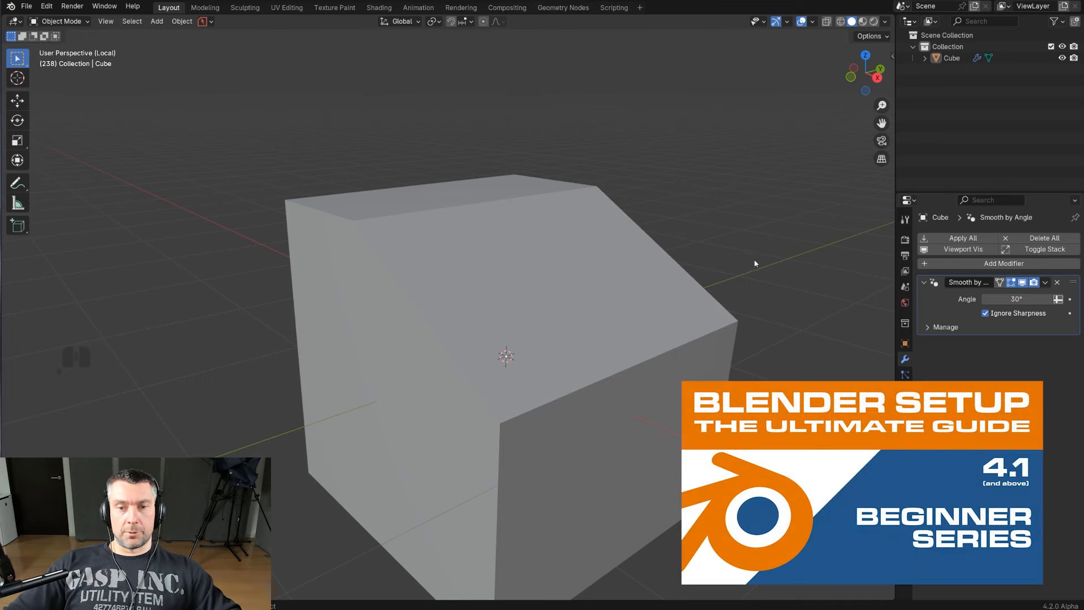
Step: Add a Bevel modifier to the cube and view the shading along its edges
scroll(710, 301, "down", 2)
middle_click_drag(681, 282, 647, 262, "shift")
scroll(680, 274, "up", 1)
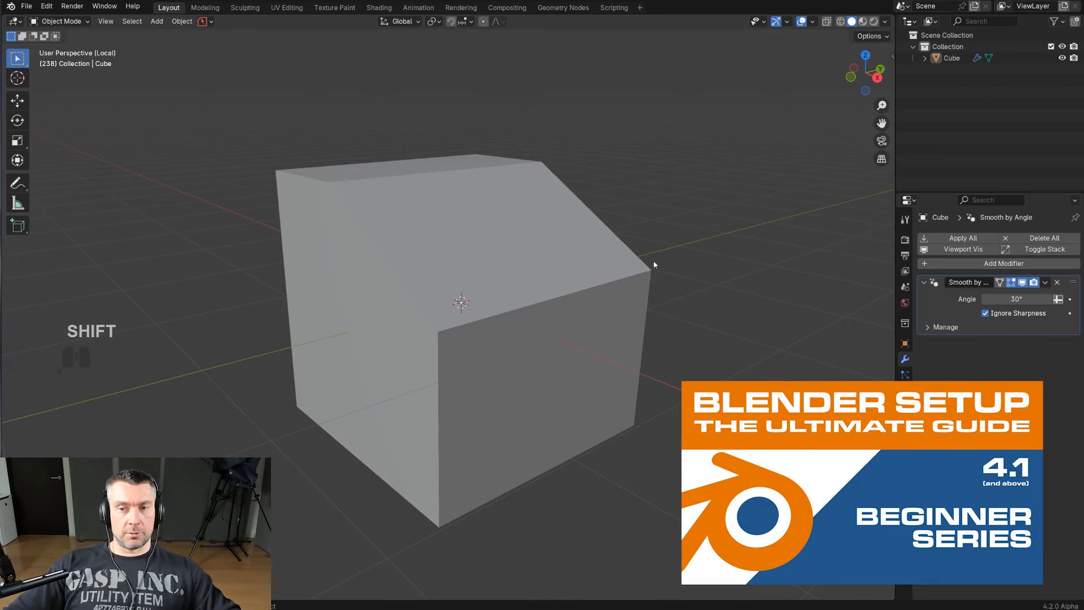
middle_click_drag(654, 264, 672, 271, "shift")
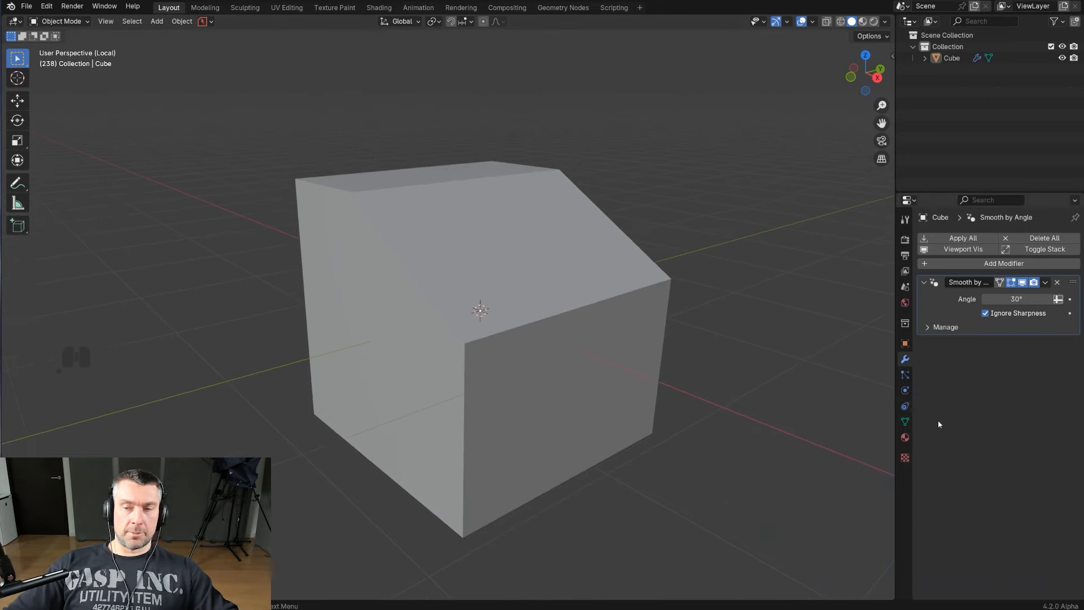
left_click(971, 263)
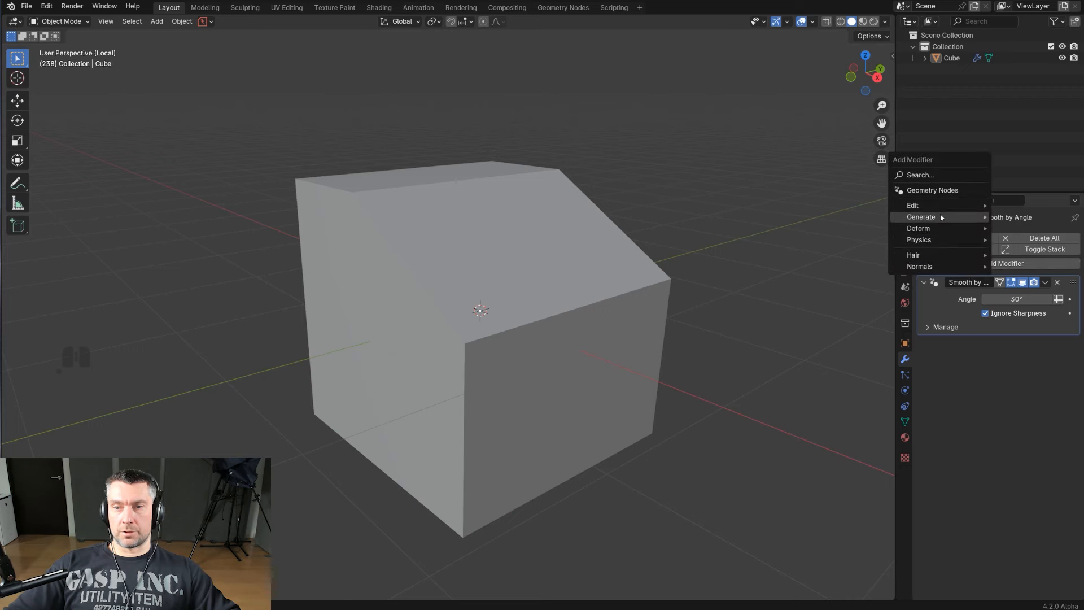
mouse_move(942, 217)
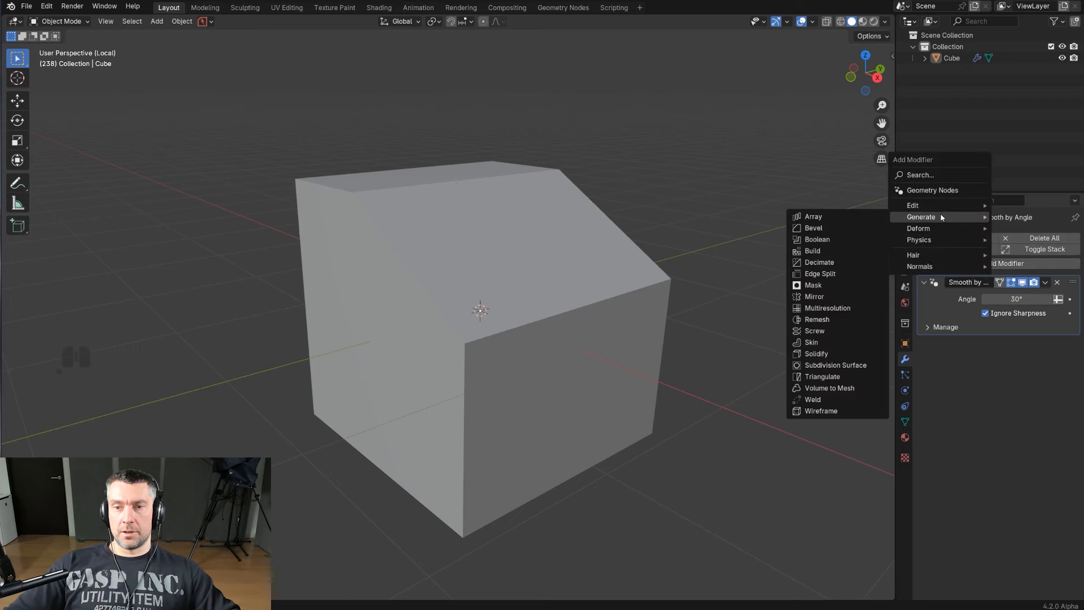
left_click(856, 225)
middle_click_drag(672, 281, 610, 266, "shift")
scroll(632, 338, "up", 2)
scroll(612, 308, "up", 1)
scroll(610, 339, "down", 1)
middle_click_drag(603, 392, 700, 346)
scroll(698, 367, "down", 1)
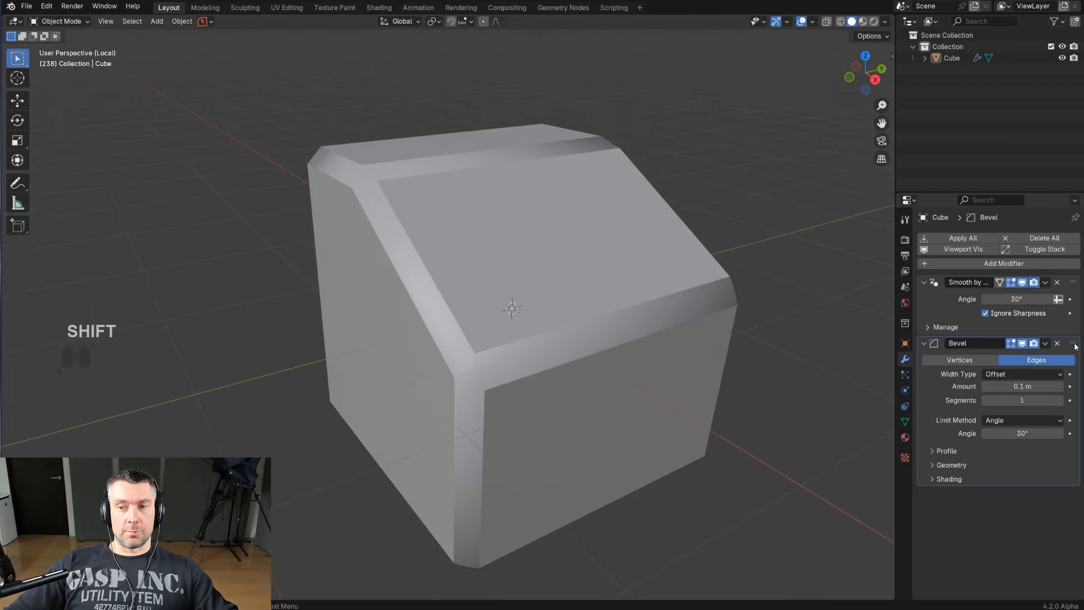
Step: Move the Bevel modifier above Smooth by Angle in the cube's modifier stack
left_click_drag(1072, 346, 1063, 282)
middle_click_drag(588, 344, 581, 341, "shift")
middle_click_drag(580, 341, 596, 354)
middle_click_drag(697, 337, 699, 334)
middle_click_drag(699, 334, 716, 342, "shift")
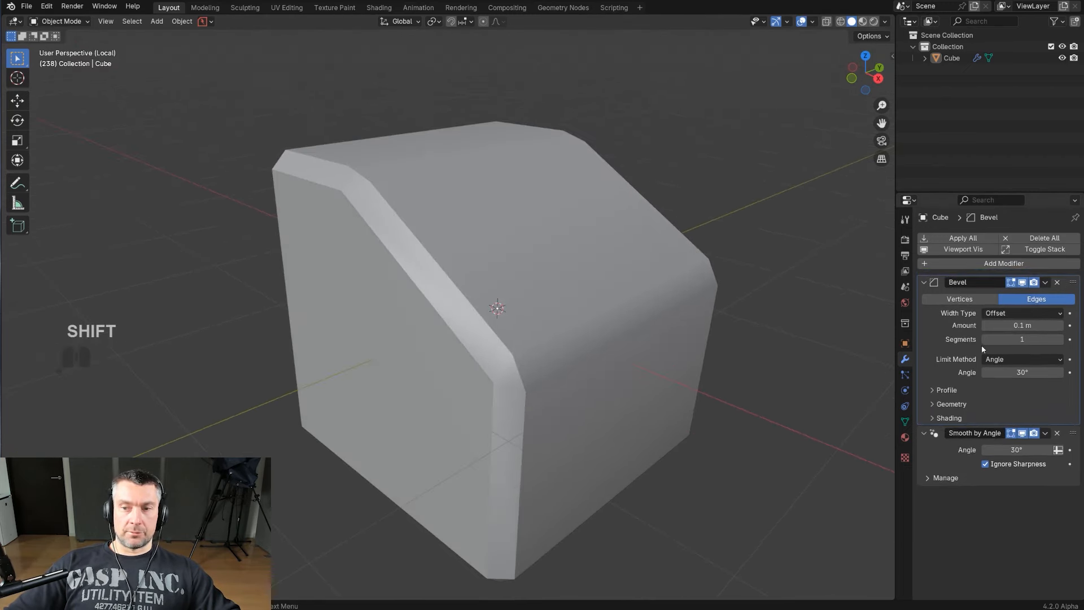
Step: Set the Bevel modifier's segments to 3
left_click(1061, 340)
left_click(1061, 339)
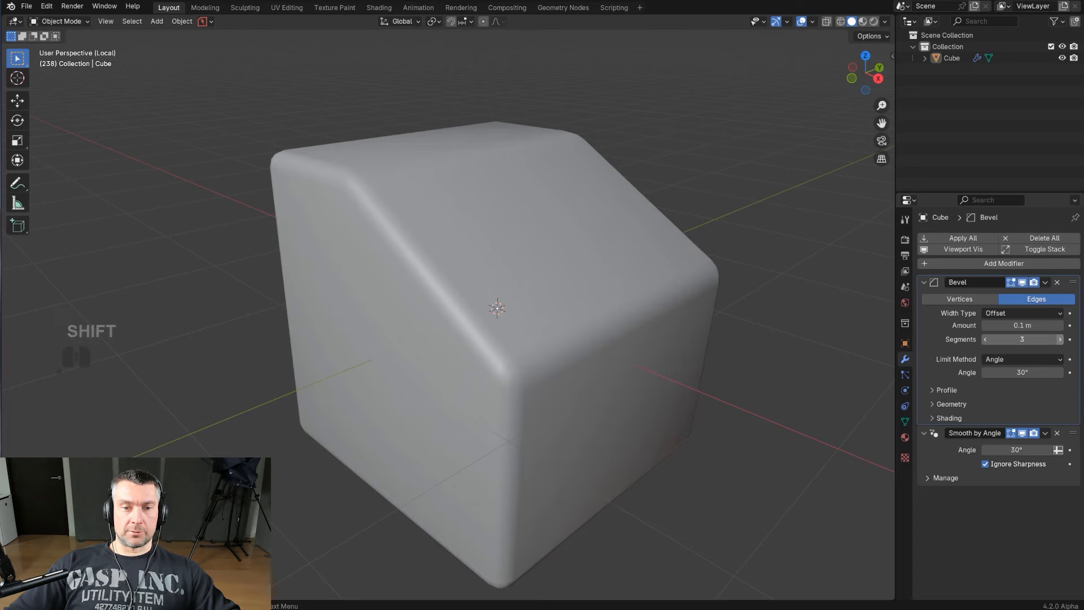
mouse_move(592, 389)
middle_mouse_down()
mouse_move(651, 399)
mouse_move(609, 393)
mouse_move(625, 392)
middle_mouse_up()
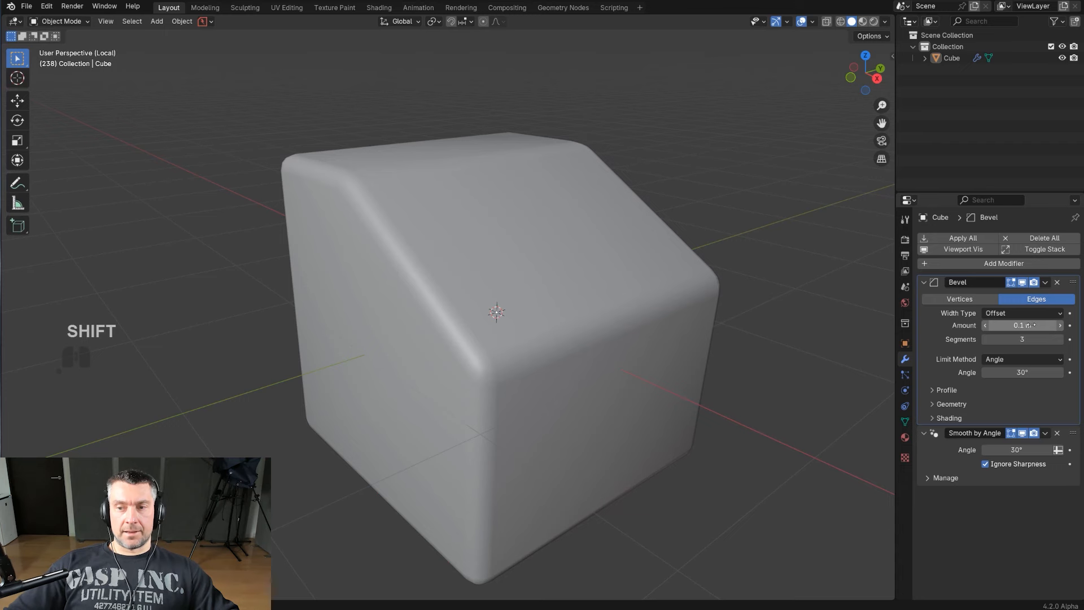
Step: Reduce the Bevel modifier's amount to 0.016 m and compare the cube with the bevel hidden and shown
left_click_drag(1031, 325, 929, 326, "shift")
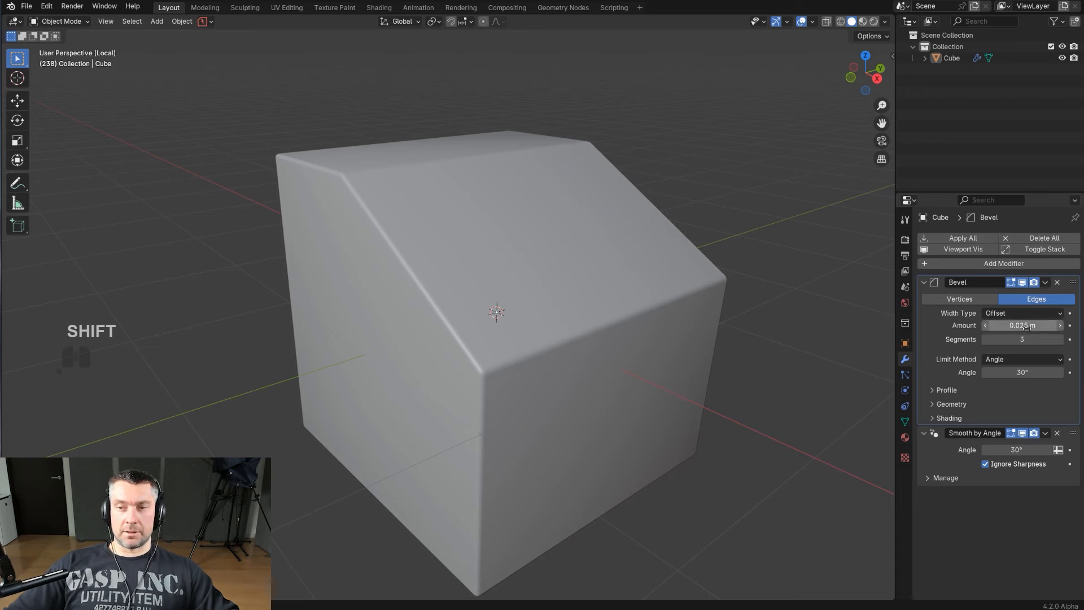
left_click_drag(1005, 334, 991, 333, "shift")
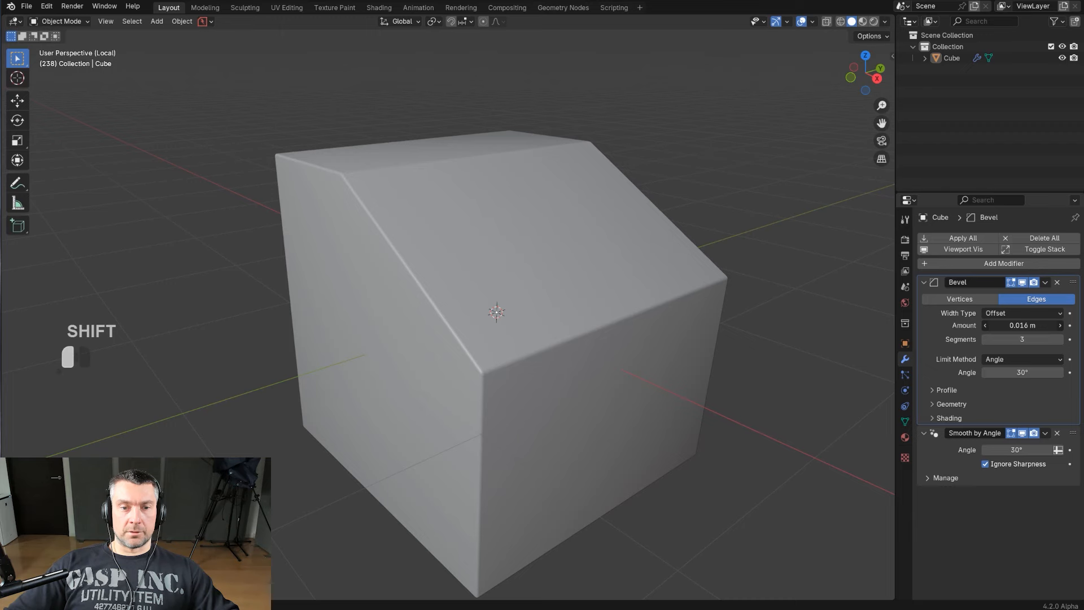
middle_click_drag(490, 262, 649, 292)
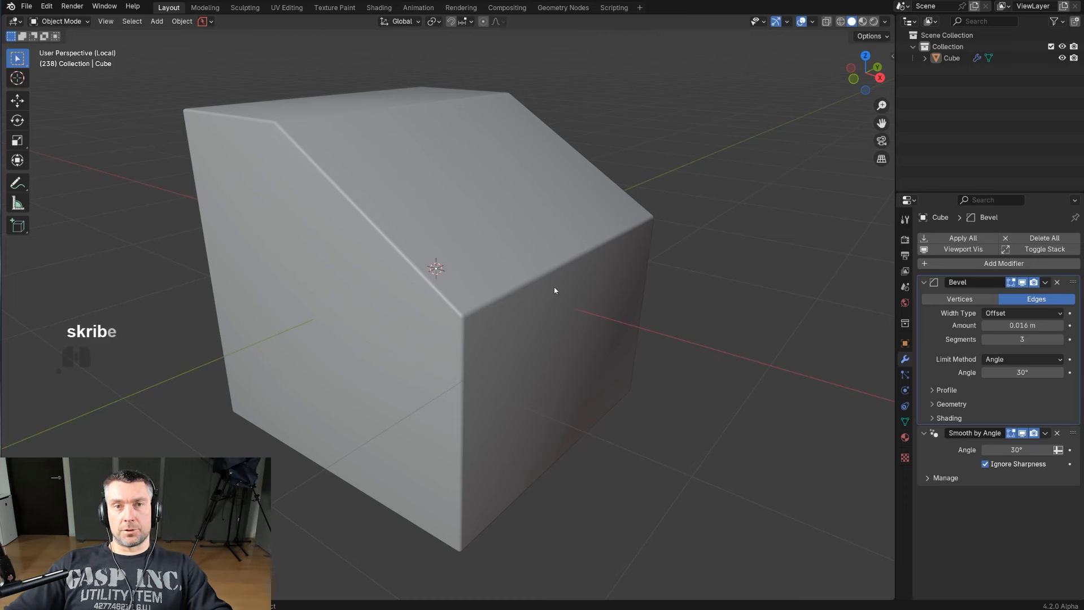
left_click(1025, 284)
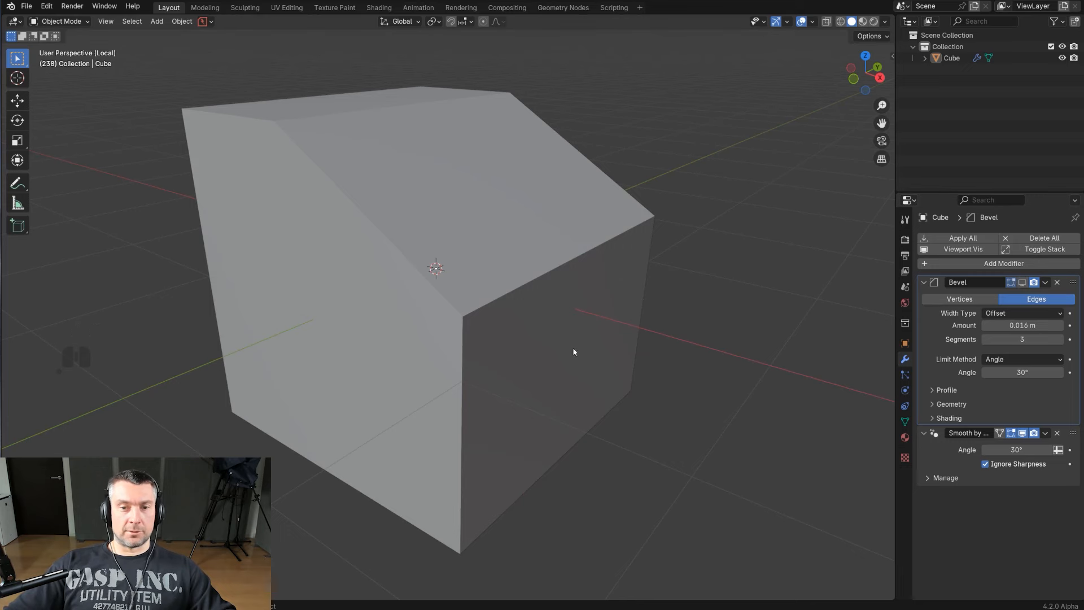
left_click(1022, 282)
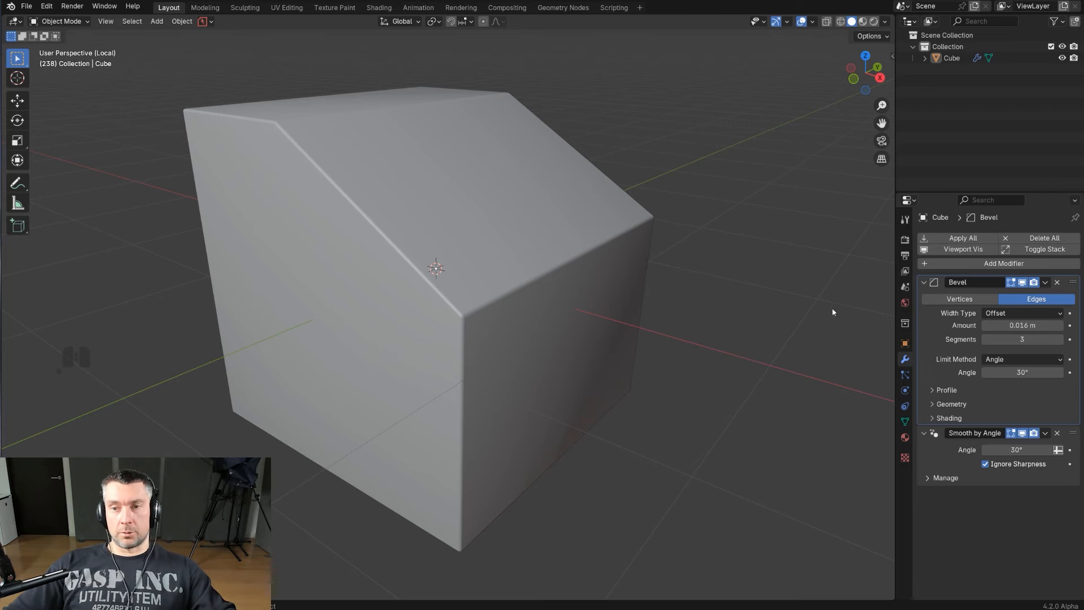
Step: Add a Weighted Normal modifier to the cube, placed below Smooth by Angle at the end of the stack
left_click(1005, 264)
mouse_move(1009, 266)
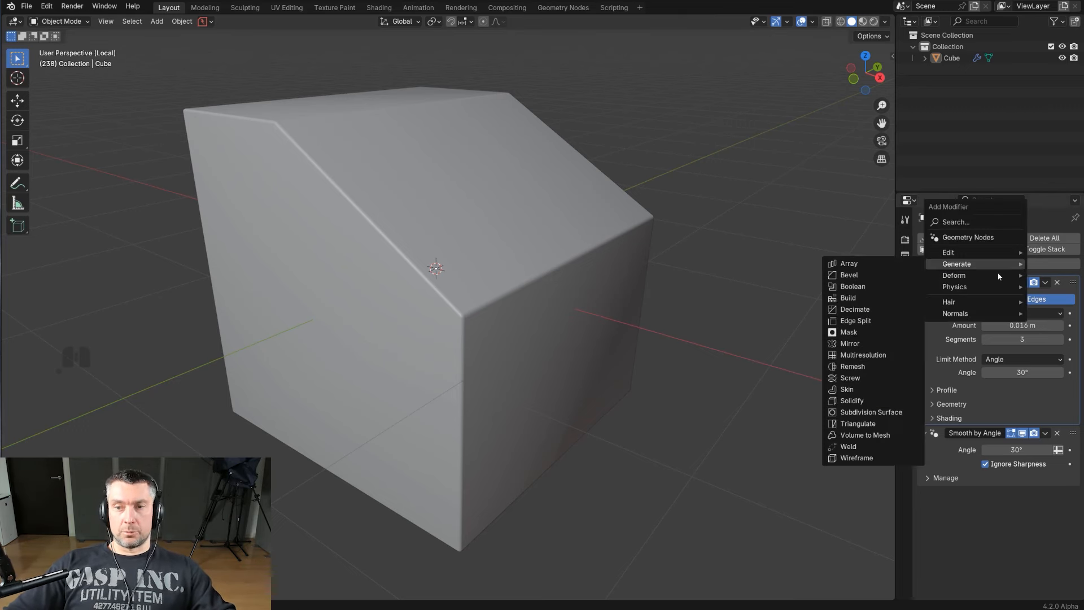
mouse_move(960, 253)
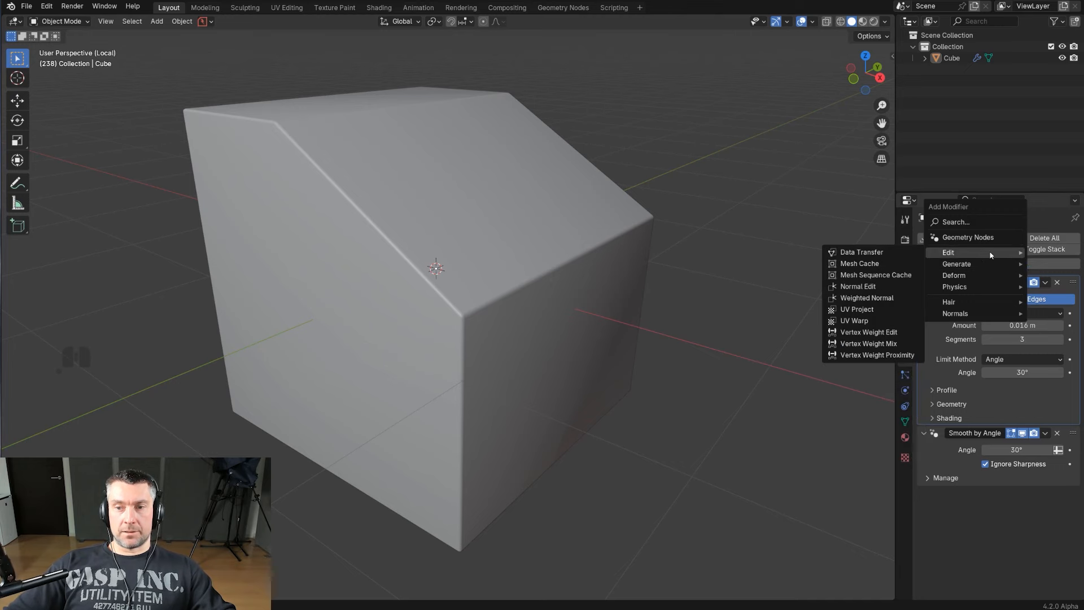
left_click(898, 298)
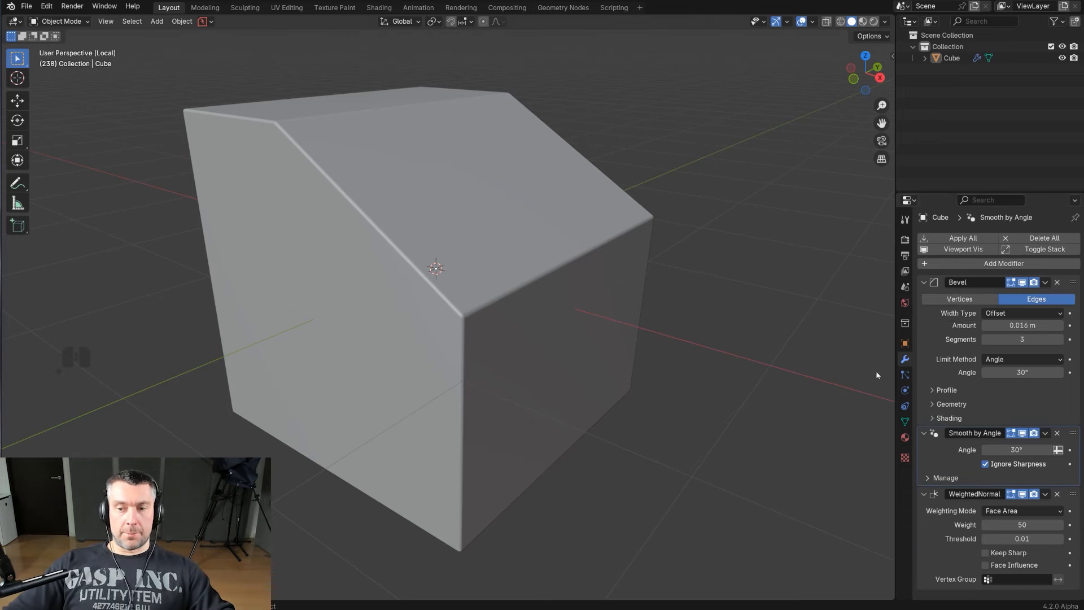
mouse_move(1077, 506)
left_mouse_down()
mouse_move(1068, 279)
mouse_move(1080, 545)
left_mouse_up()
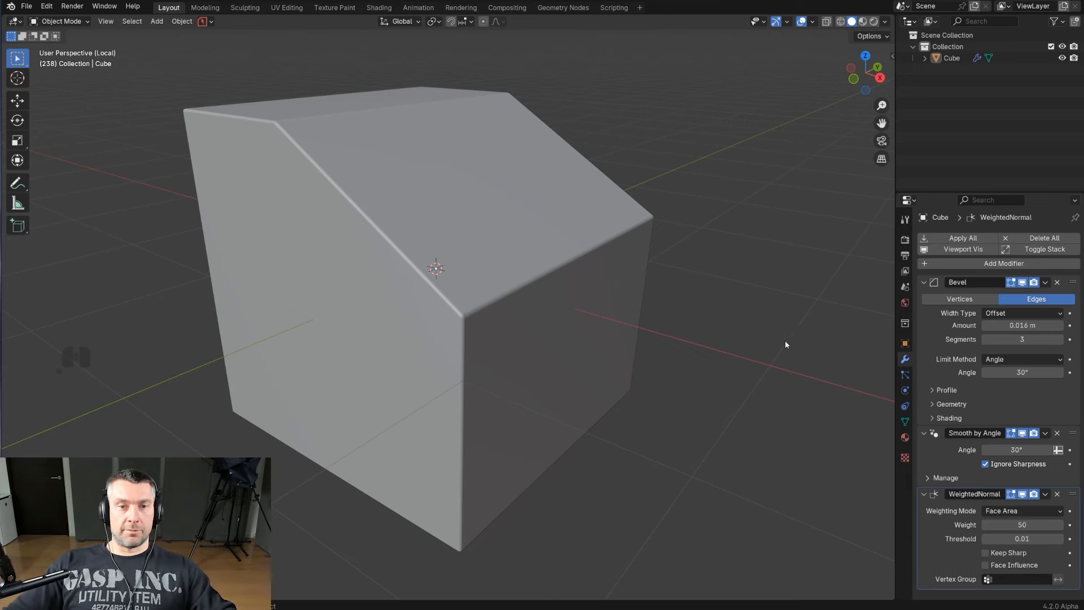
Step: Collapse the settings of the Bevel, Smooth by Angle and WeightedNormal modifiers
scroll(720, 334, "down", 3)
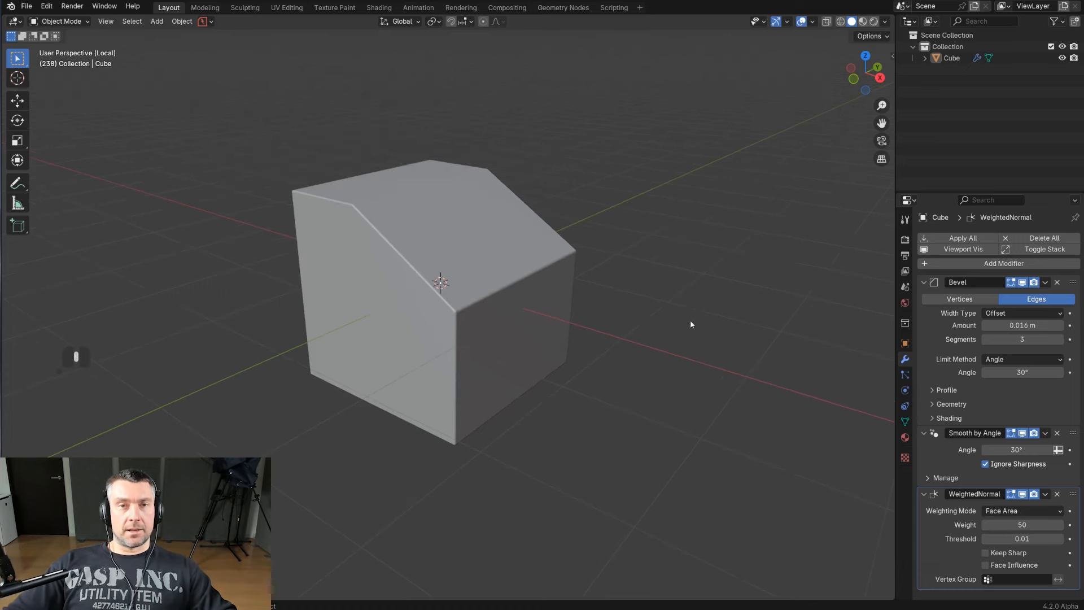
middle_click_drag(690, 320, 646, 346)
scroll(646, 350, "up", 2)
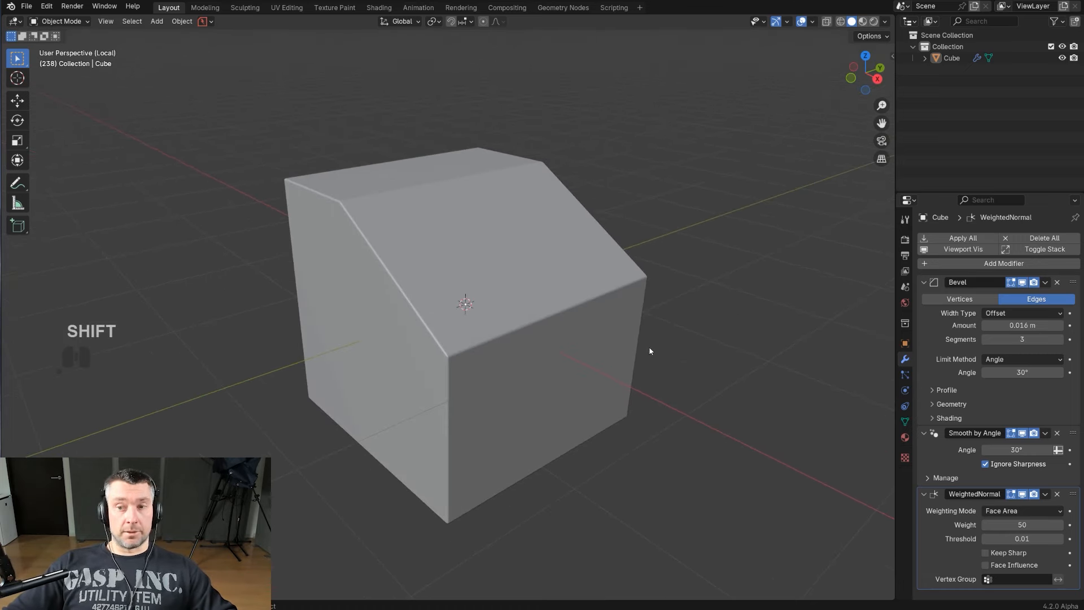
left_click(924, 281)
left_click(925, 297)
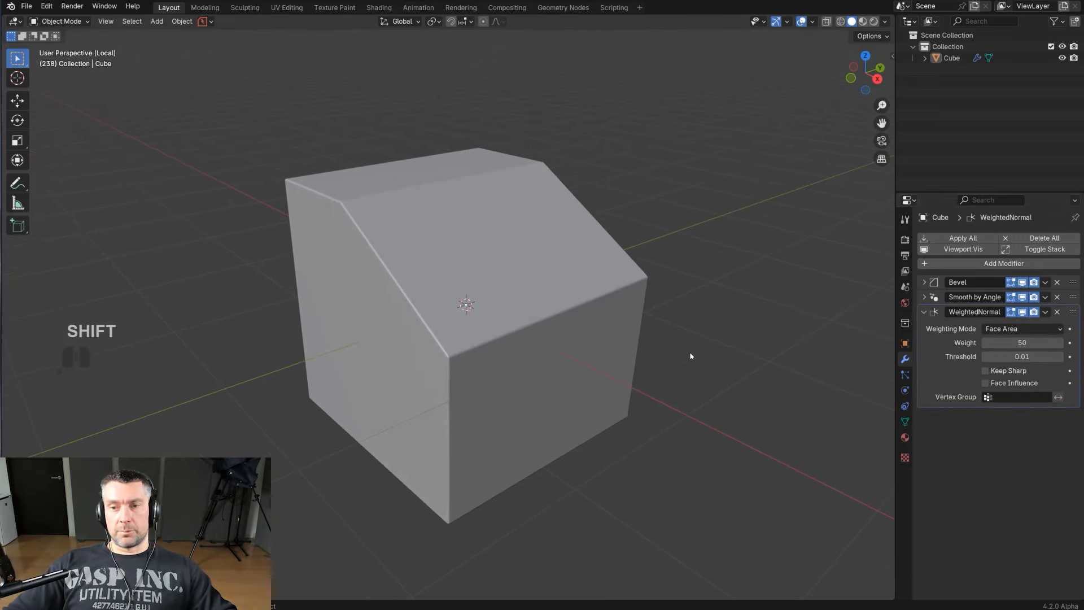
left_click(924, 312)
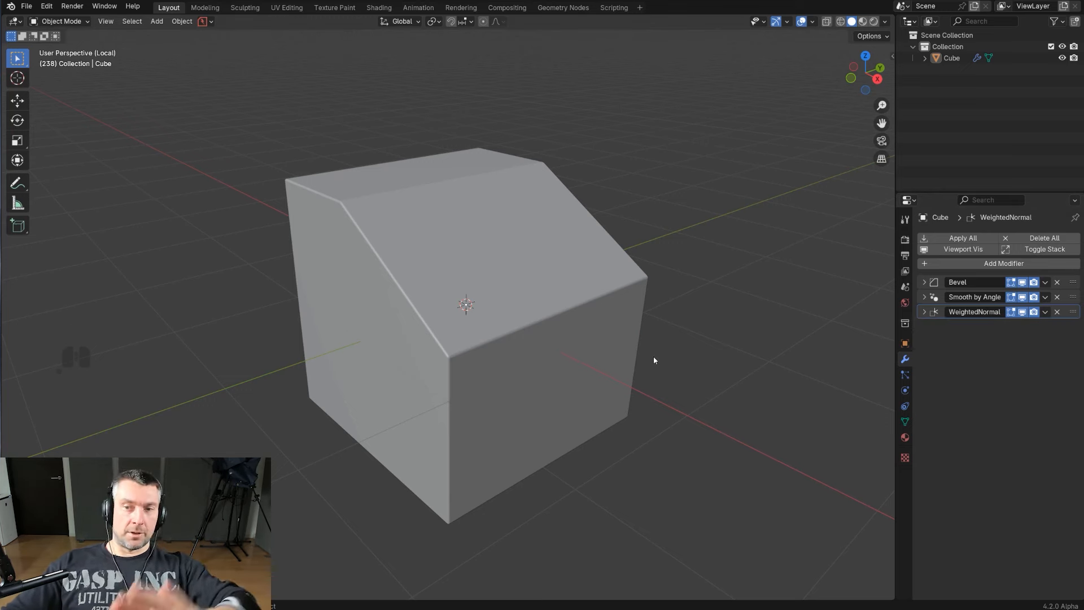
Step: Enable the Object: Bool Tool add-on in the preferences and close them
left_click(46, 7)
left_click(85, 153)
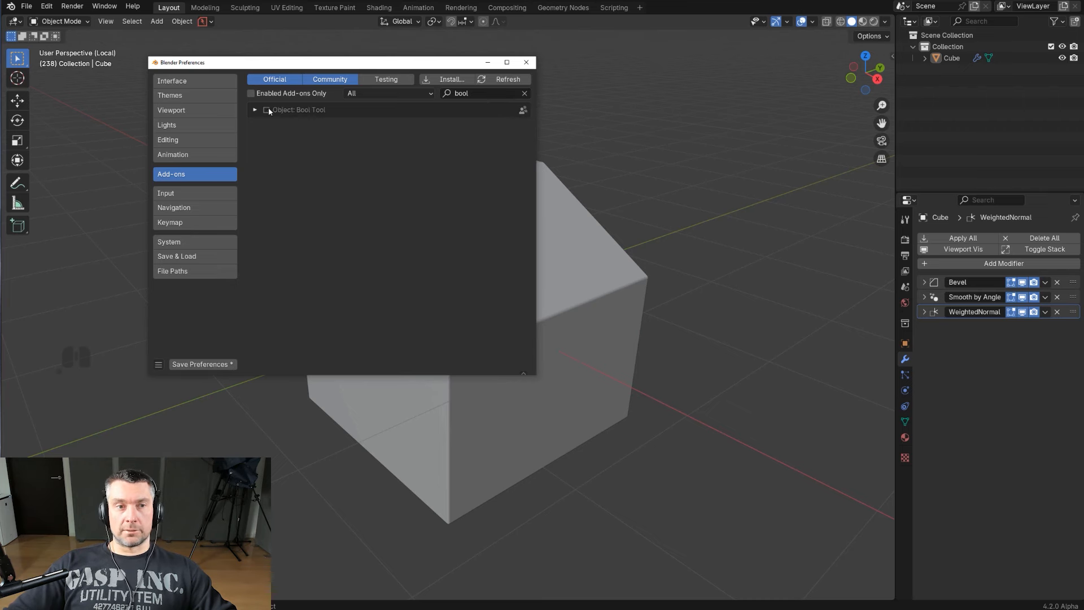
left_click(526, 62)
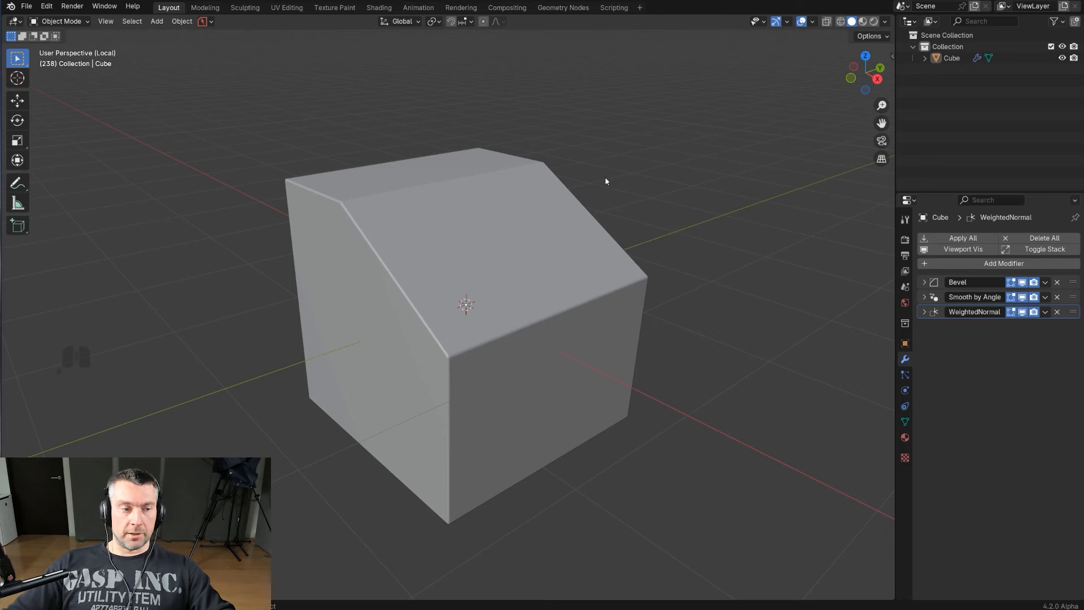
middle_click_drag(604, 191, 624, 218, "shift")
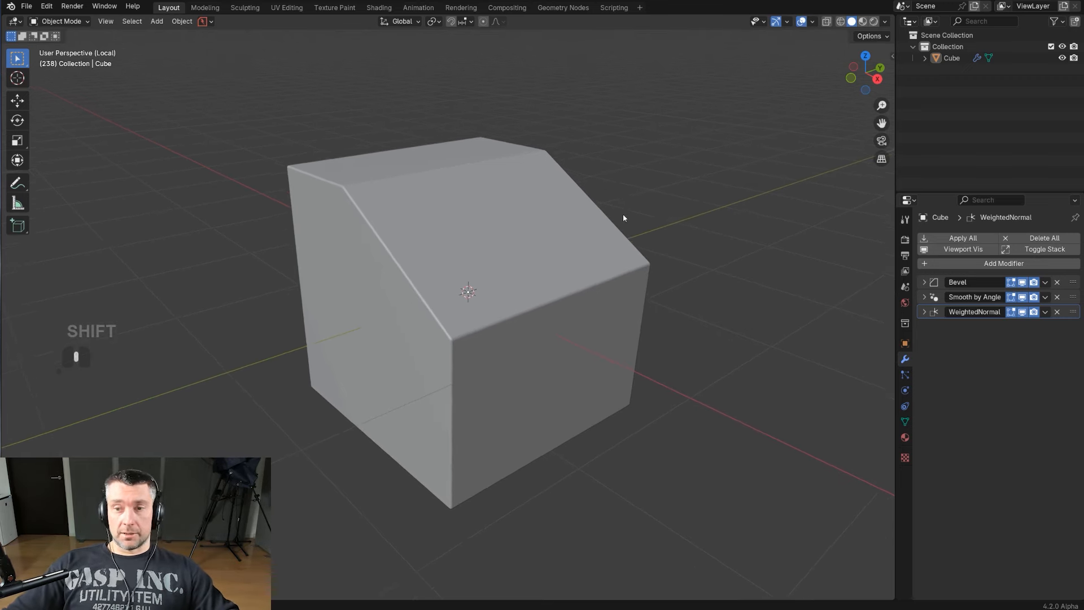
Step: Open the Input section of the preferences to check the Emulate Numpad option, and close the preferences
left_click(47, 6)
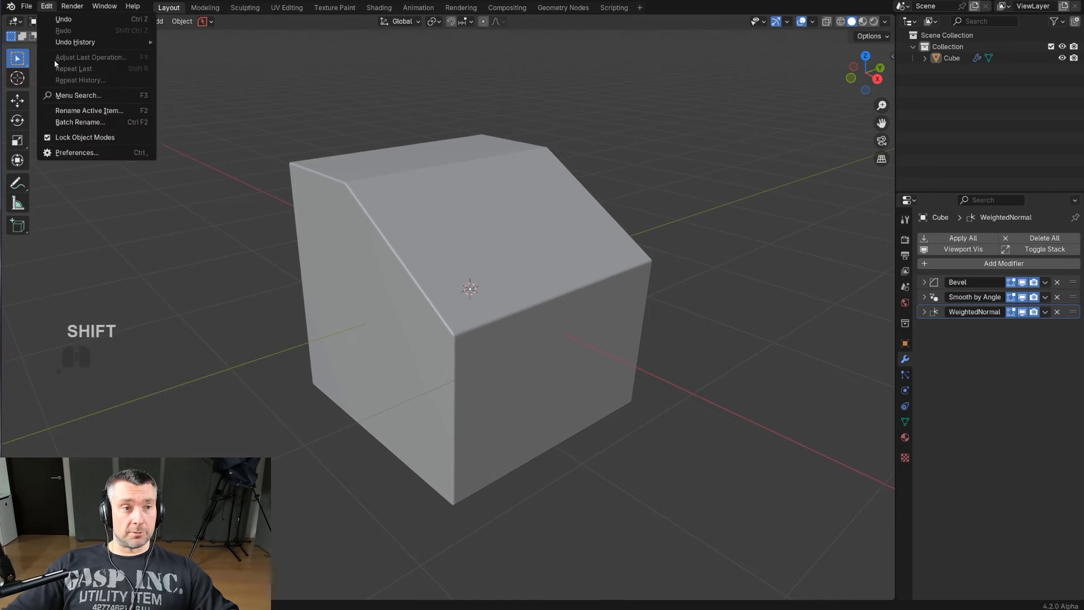
left_click(85, 153)
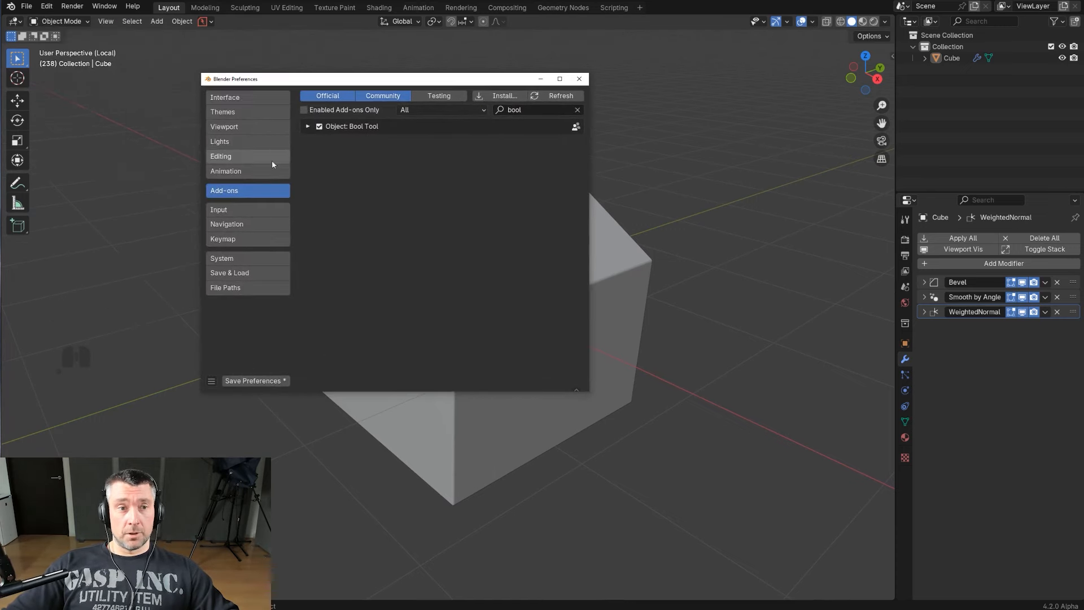
left_click(248, 210)
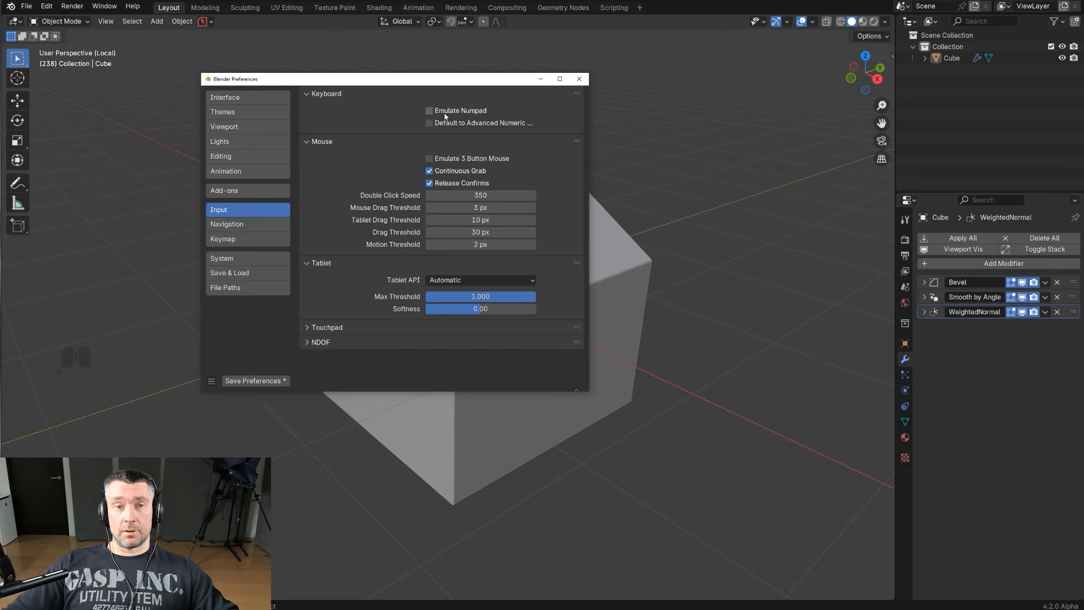
left_click(579, 80)
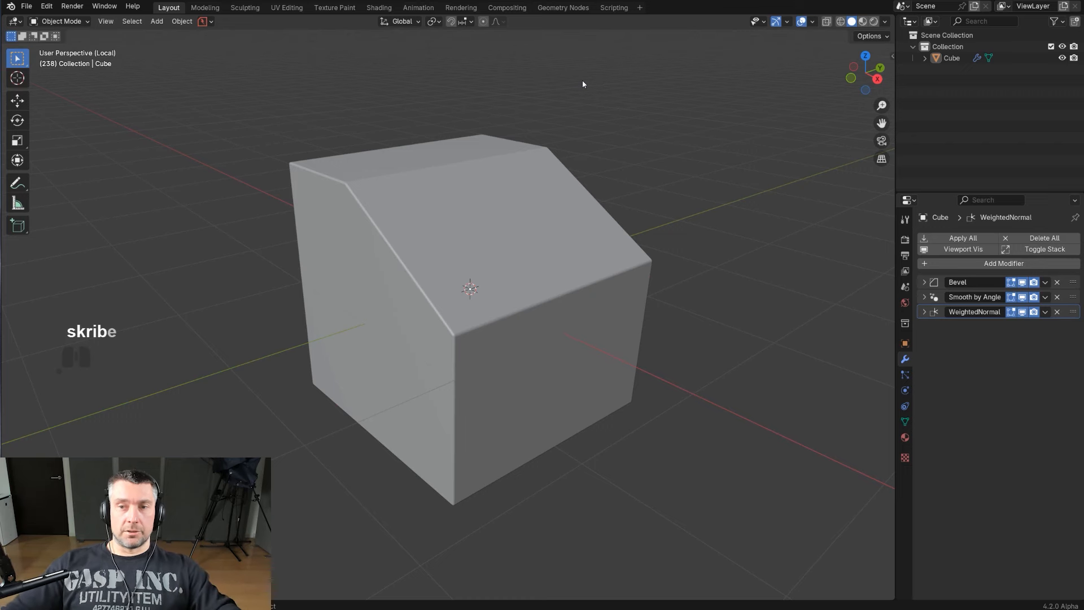
Step: Add a second cube mesh and scale it down so it is smaller than the original cube
middle_click_drag(617, 92, 624, 182)
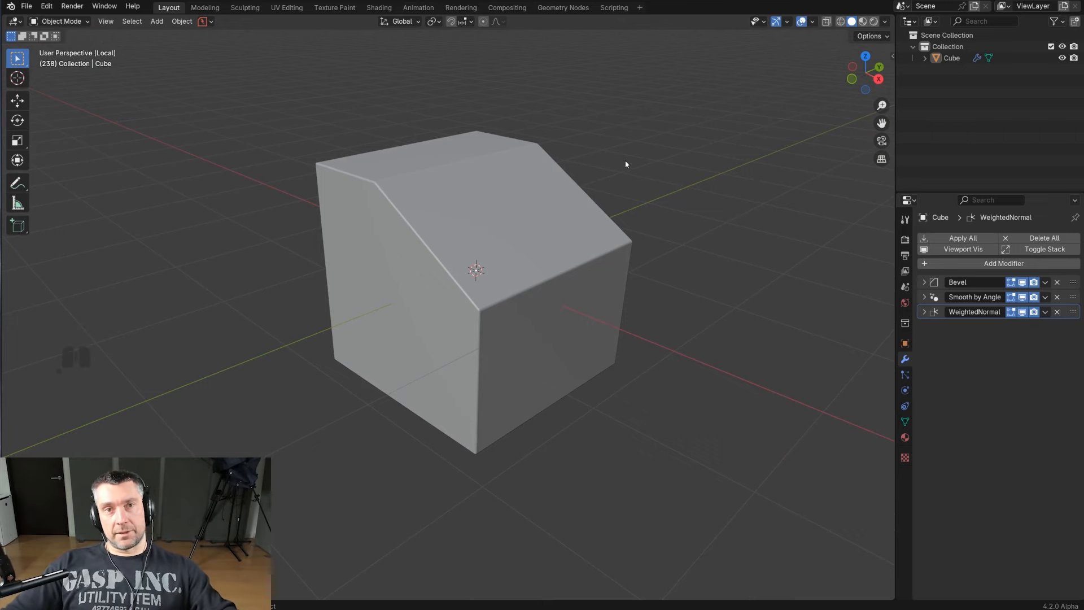
scroll(630, 164, "down", 2)
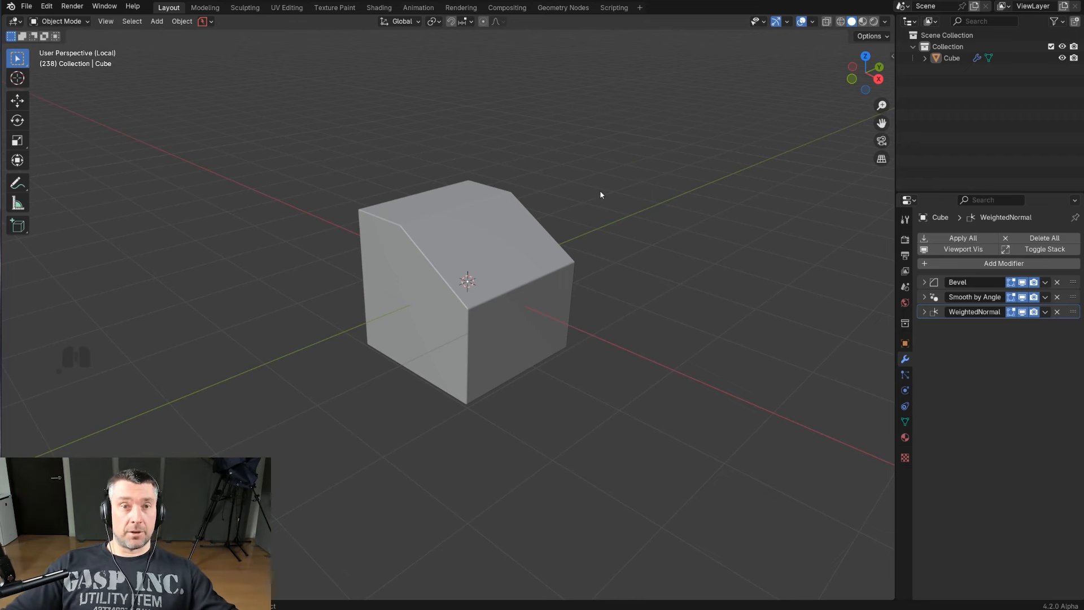
key("shift+a")
mouse_move(608, 199)
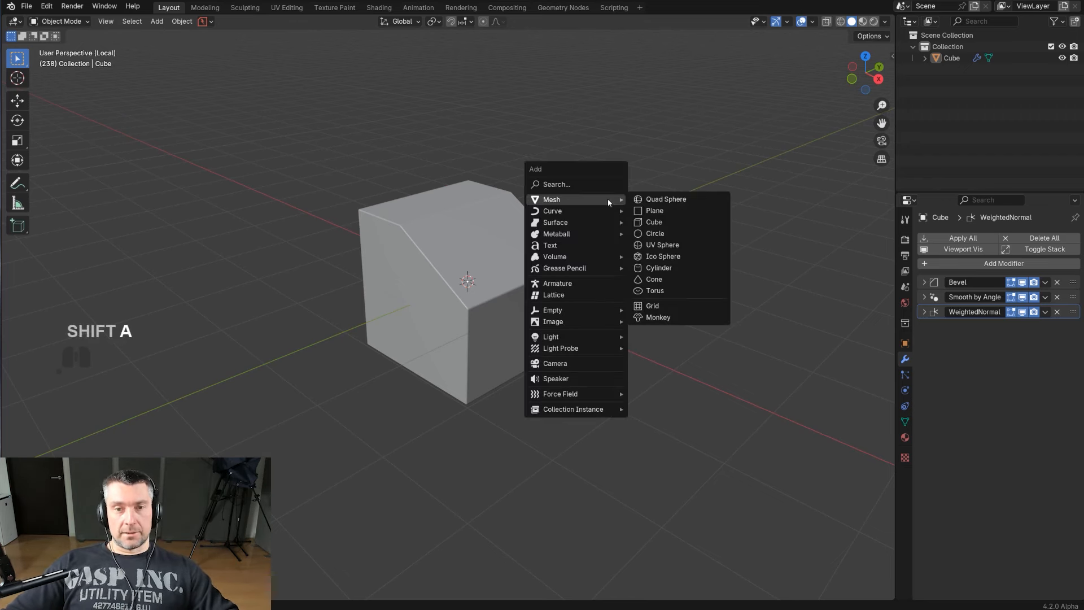
left_click(644, 226)
key("s")
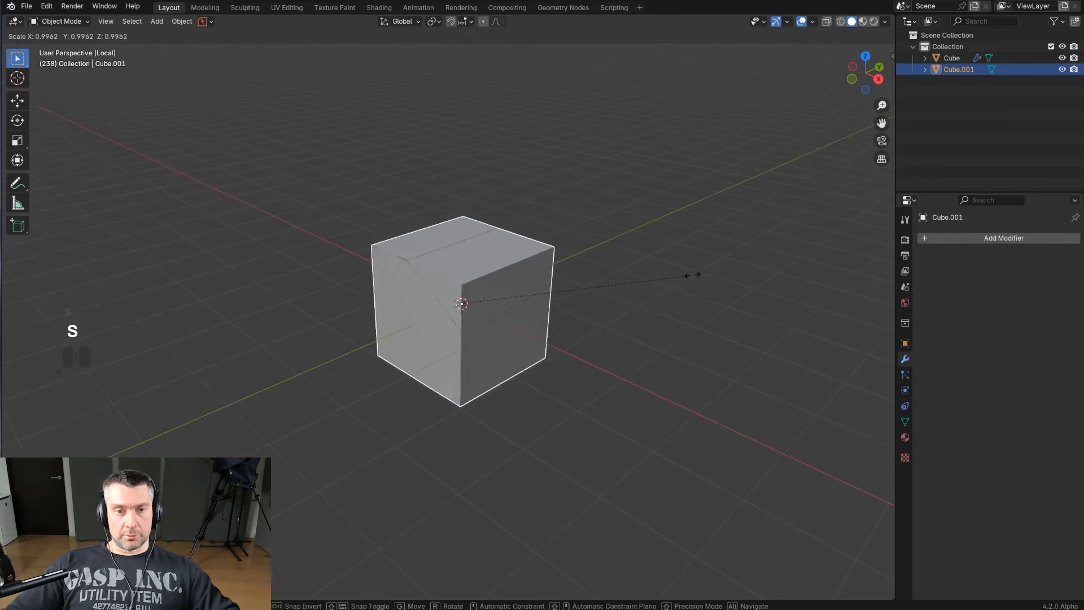
left_click(635, 280)
Step: Raise the smaller cube along Z and shift it along X so it overlaps the flat upper edge opposite the slope
key("g")
key("z")
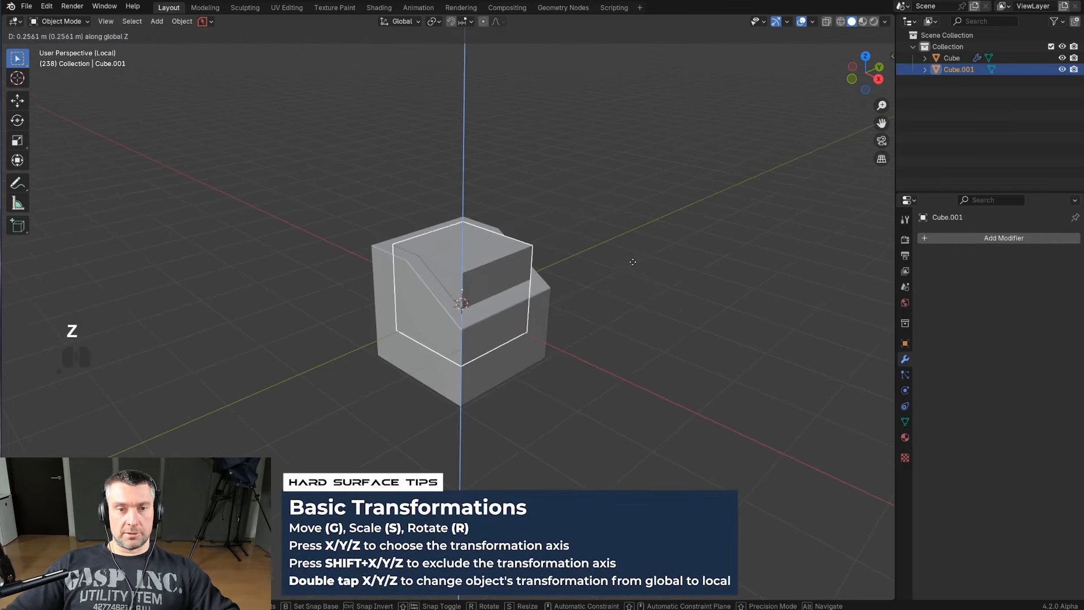
key("g")
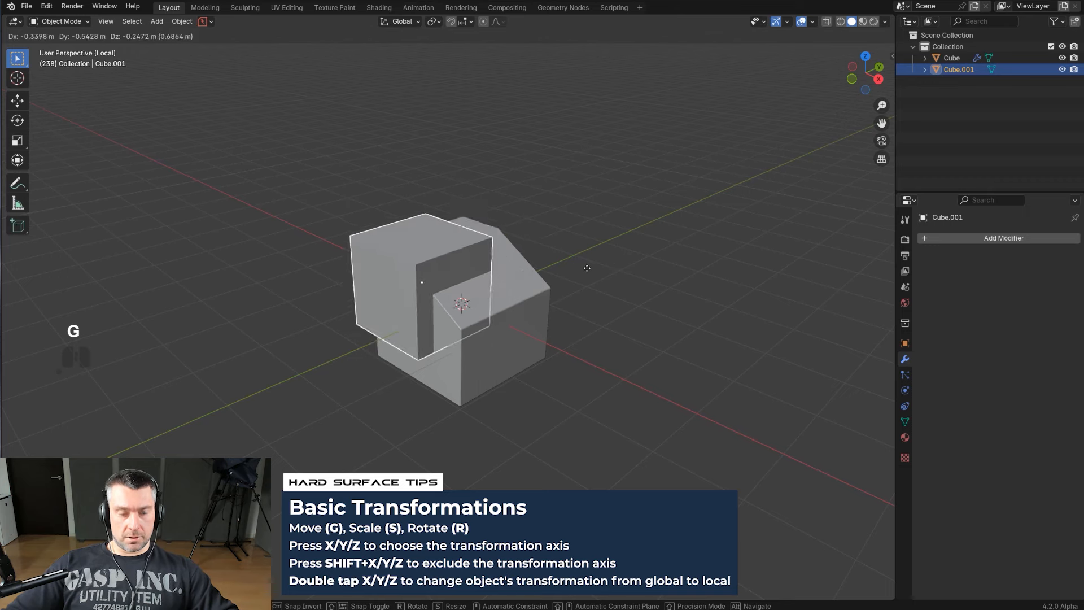
key("x")
left_click(573, 248)
Step: Enable Cavity in the viewport shading options and deselect the smaller cube
scroll(531, 232, "up", 3)
middle_click_drag(501, 209, 535, 266, "shift")
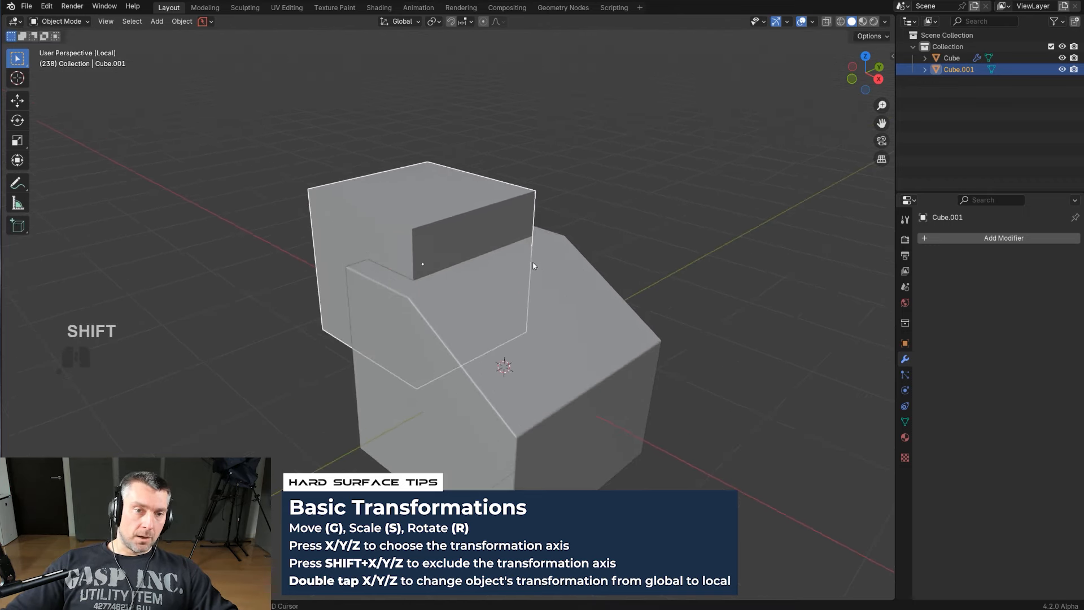
middle_click_drag(483, 234, 477, 293)
scroll(490, 299, "up", 2)
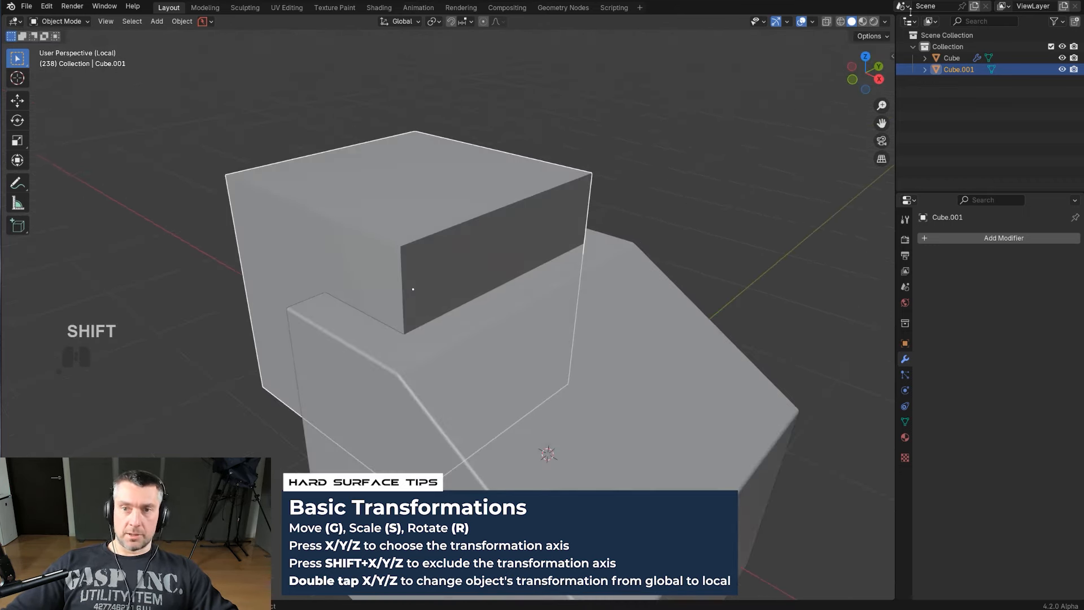
left_click(886, 23)
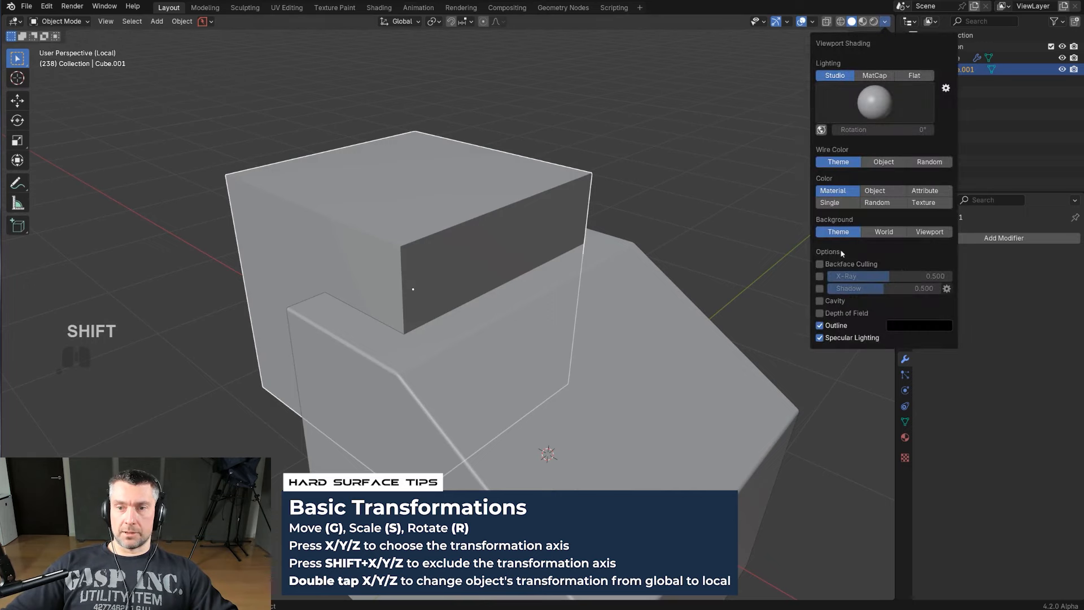
left_click(820, 300)
left_click(653, 185)
scroll(653, 185, "down", 1)
middle_click_drag(649, 189, 621, 226)
middle_click_drag(483, 299, 475, 263, "shift")
middle_click_drag(540, 277, 557, 275, "shift")
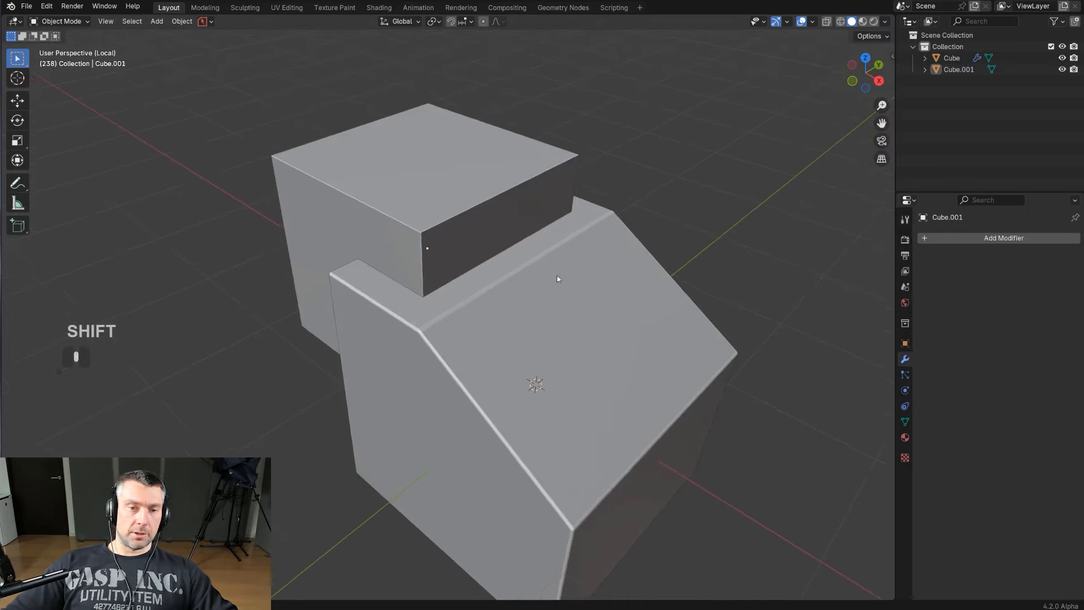
middle_click_drag(514, 243, 548, 216)
mouse_move(548, 216)
middle_mouse_down("shift")
mouse_move(556, 253)
mouse_move(536, 252)
middle_mouse_up("shift")
left_click(548, 257, "shift")
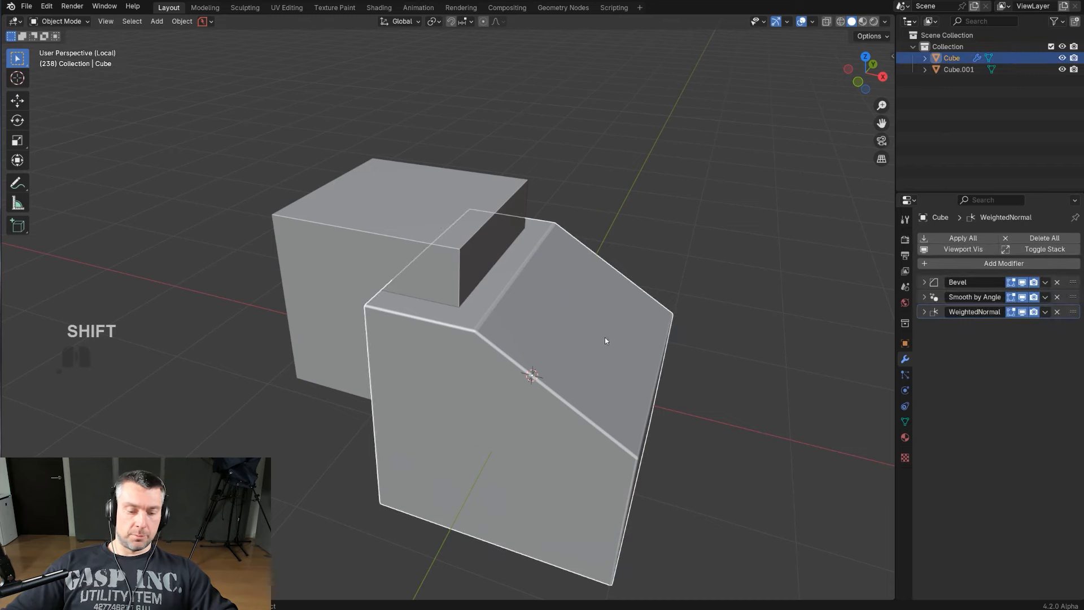
key("g")
key("ctrl+z")
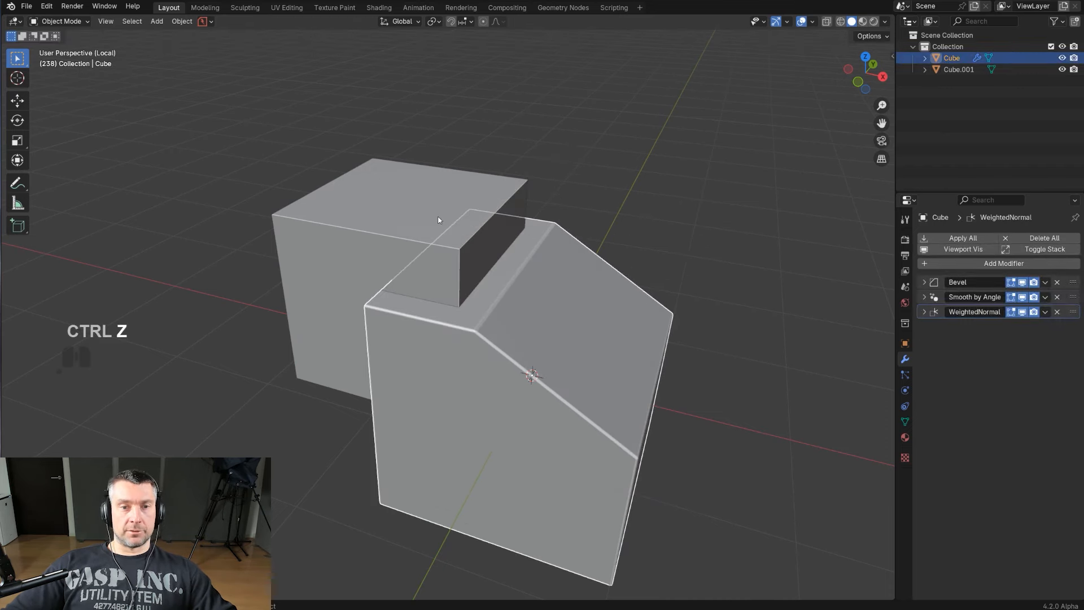
Step: Subtract the smaller cube from the beveled cube with Bool Tool's non-destructive Difference, keeping the beveled cube as the active object
left_click(331, 231)
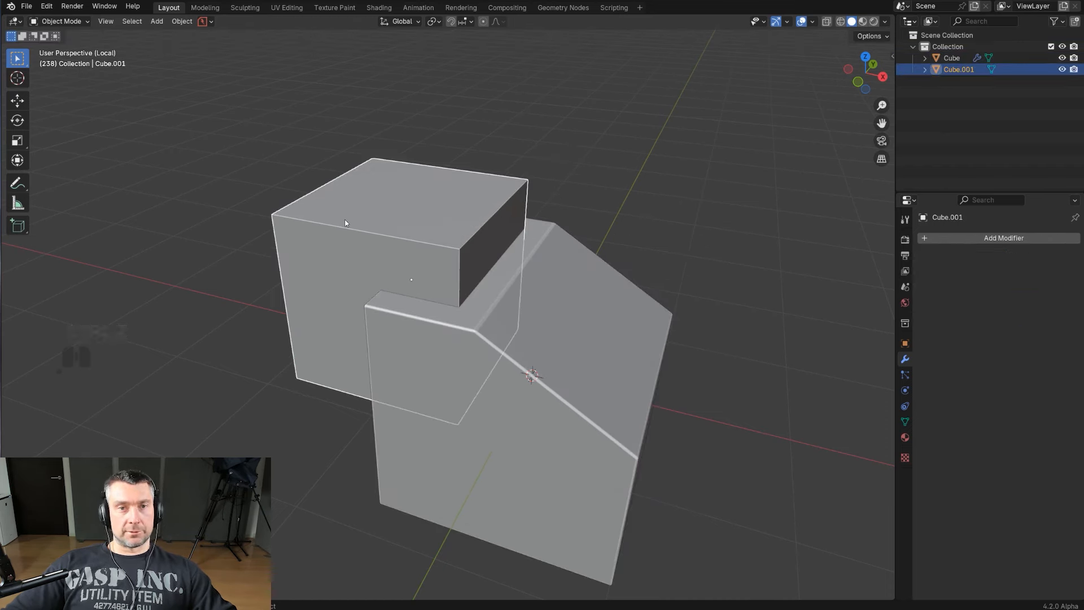
left_click(630, 325, "shift")
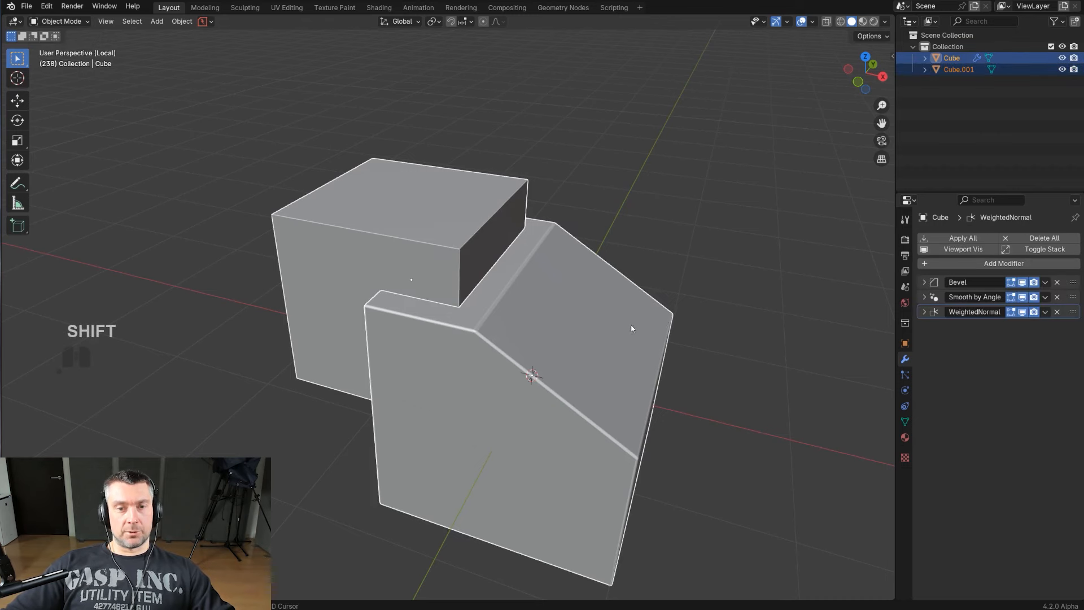
key("ctrl+KP_Subtract")
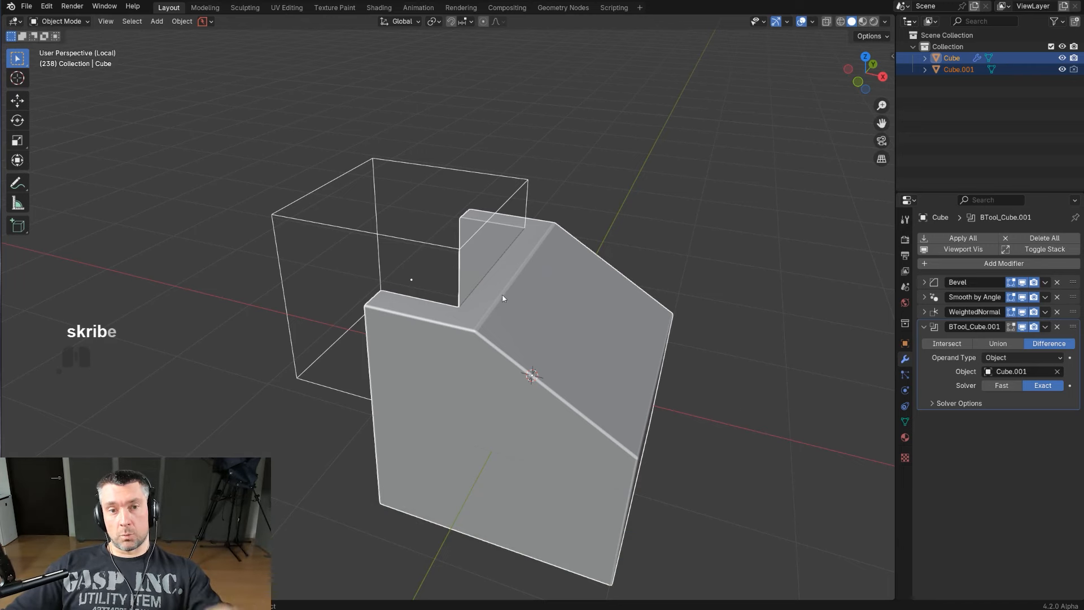
Step: Examine the bevels along the outer edges and the notch cut into the cube from several sides
scroll(494, 288, "down", 3)
middle_click_drag(491, 280, 492, 330)
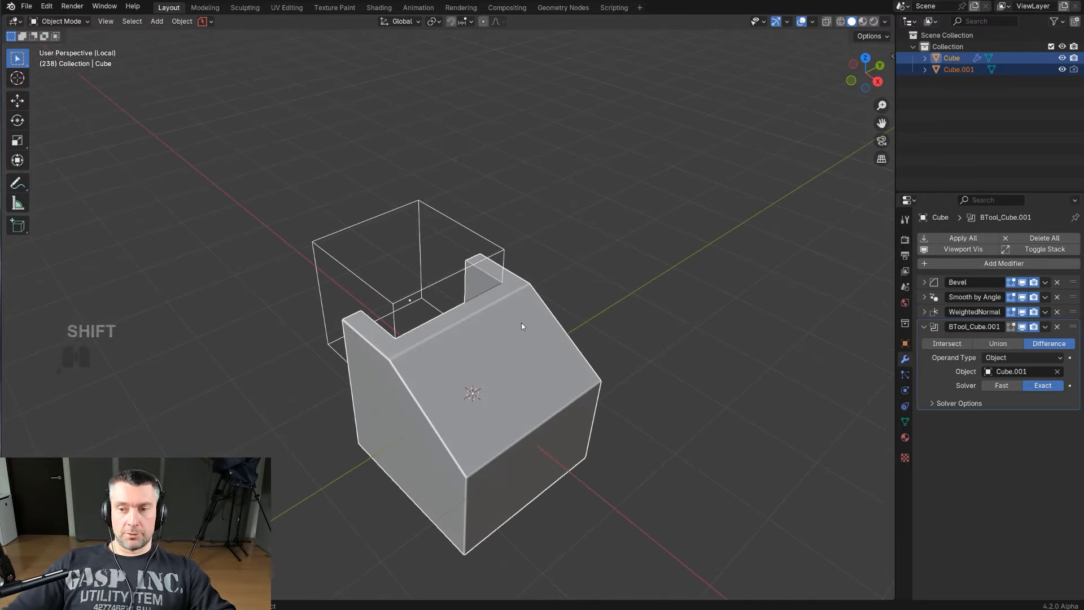
middle_click_drag(622, 354, 535, 336)
scroll(560, 268, "up", 6)
scroll(506, 295, "up", 2)
scroll(535, 336, "up", 1)
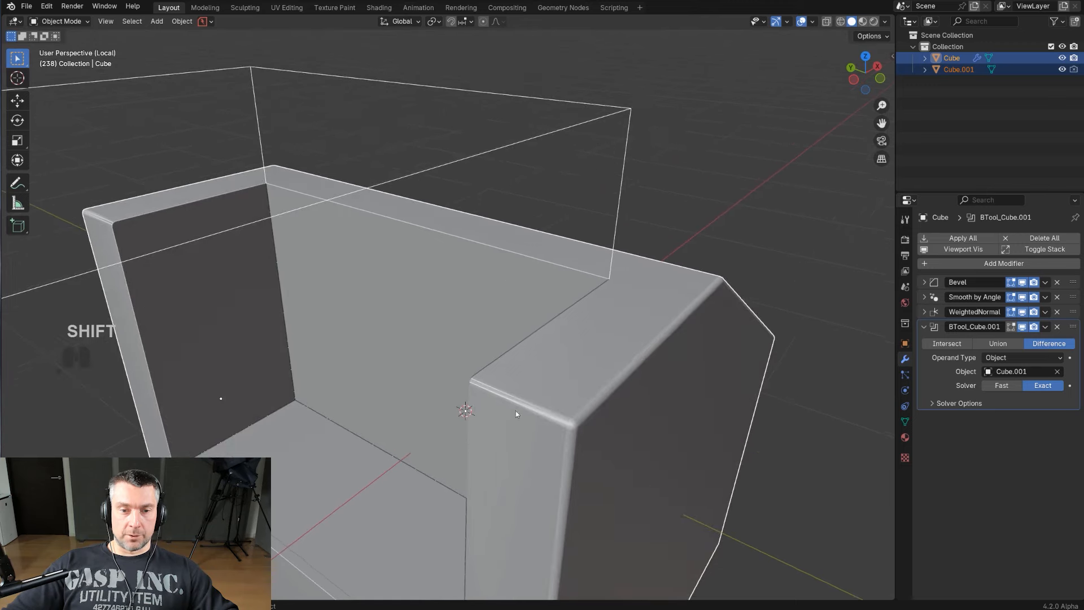
middle_click_drag(492, 391, 520, 380)
scroll(530, 381, "down", 2)
scroll(537, 380, "down", 1)
middle_click_drag(567, 337, 577, 293, "shift")
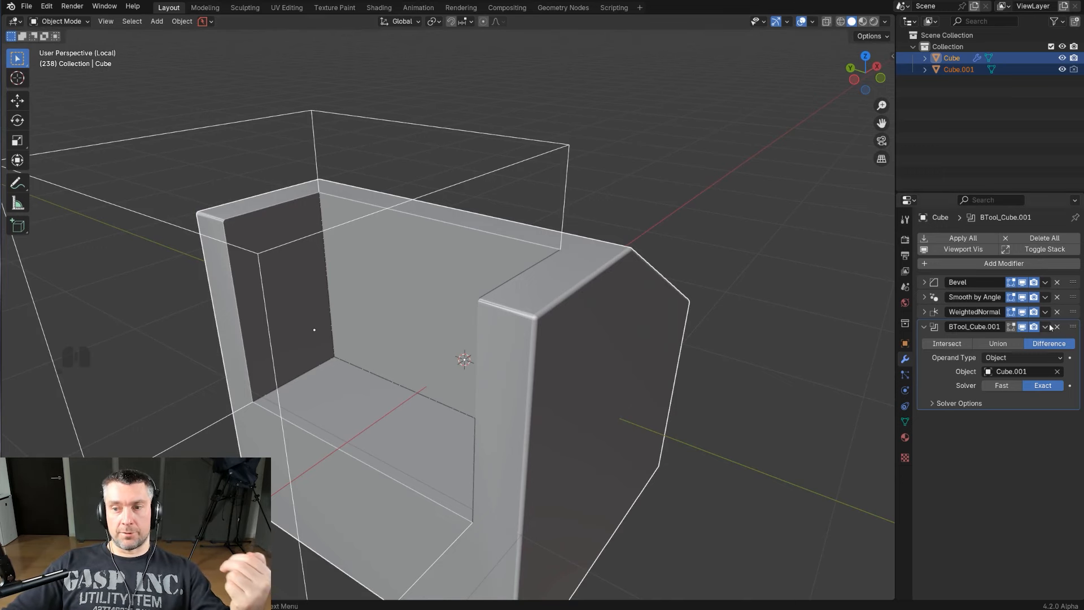
Step: Move the BTool_Cube.001 Boolean modifier to the start of the stack above Bevel and inspect the notch edges
left_click_drag(1073, 327, 1072, 276)
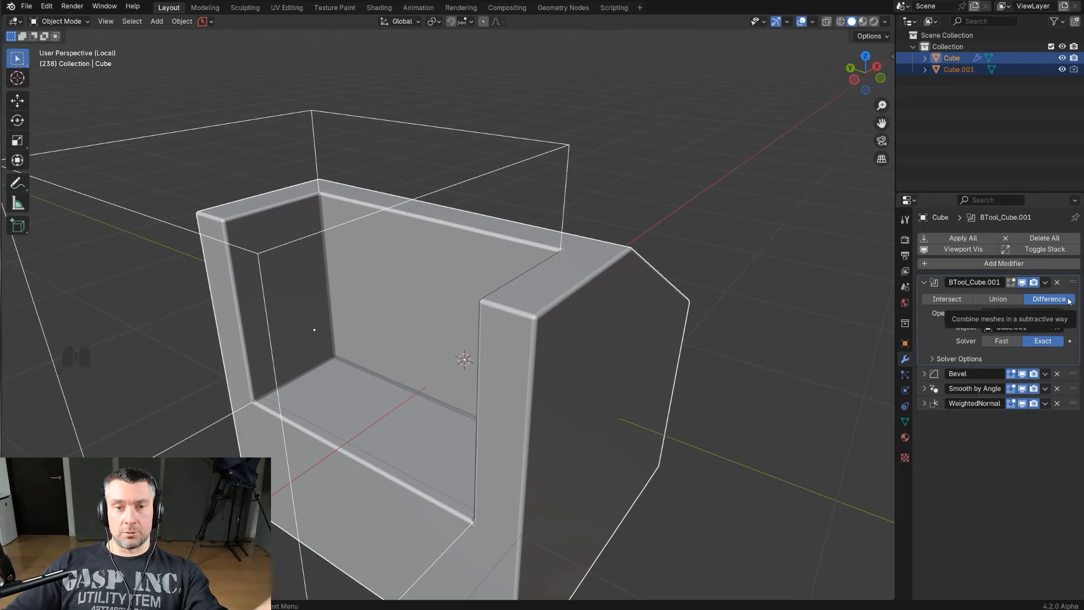
middle_click_drag(712, 353, 755, 335)
scroll(595, 318, "down", 5)
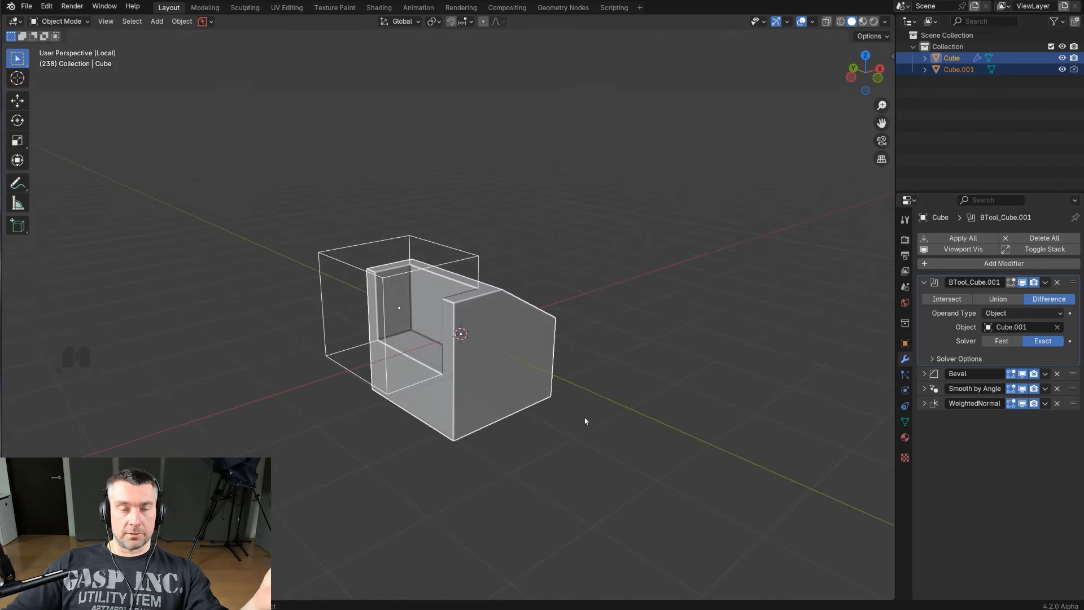
middle_click_drag(533, 381, 532, 389)
scroll(497, 327, "up", 5)
middle_click_drag(440, 274, 476, 300, "shift")
scroll(477, 299, "down", 4)
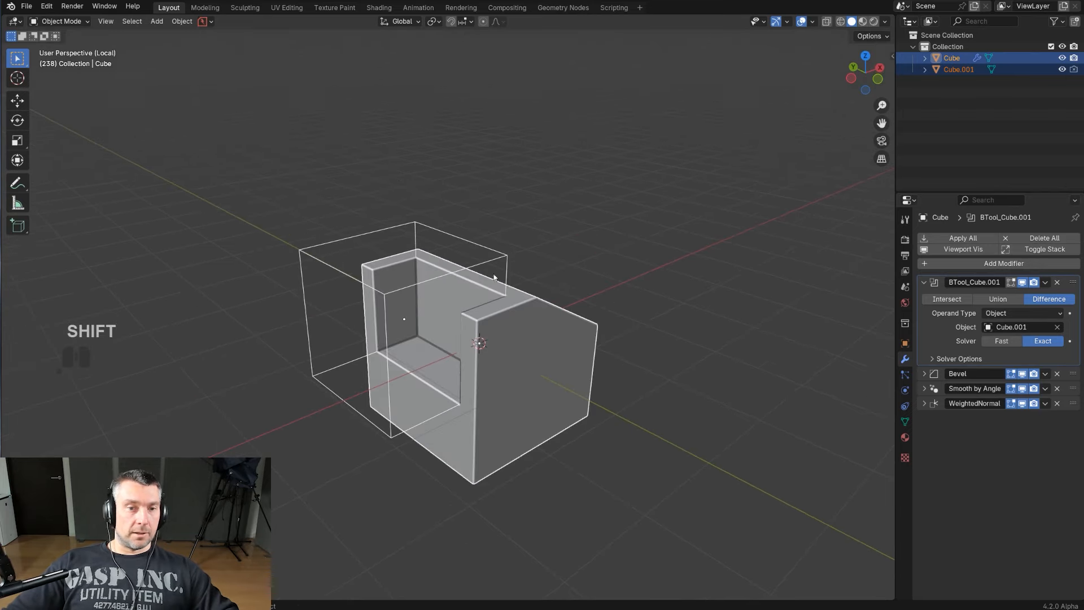
Step: Select only the wireframe cutter cube and move it into a new collection named Cutter
left_click(508, 258)
scroll(528, 275, "up", 3)
middle_click_drag(529, 276, 520, 268, "shift")
scroll(525, 269, "down", 1)
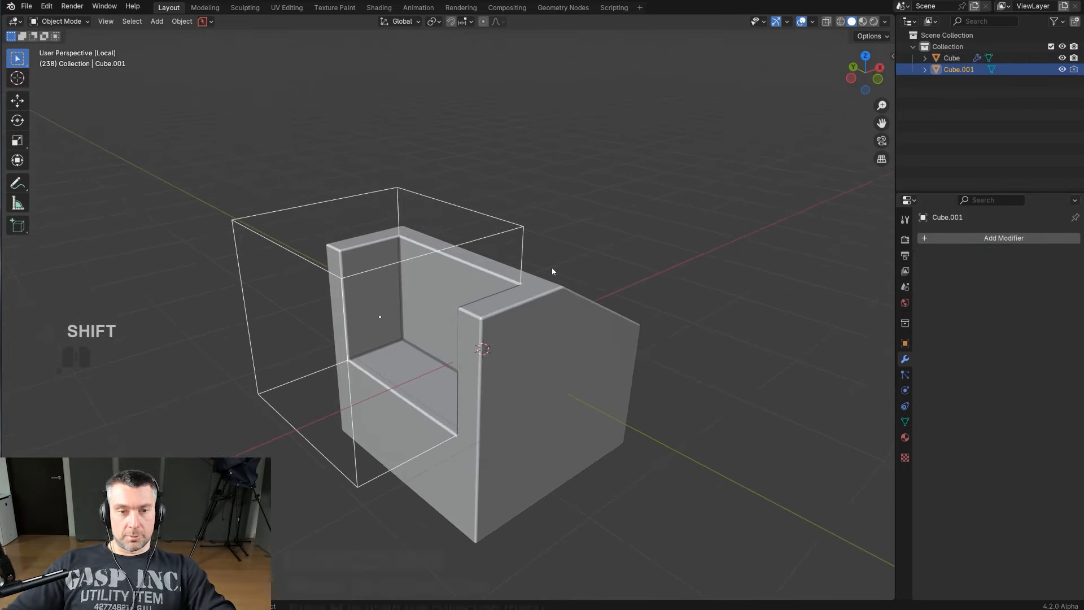
key("m")
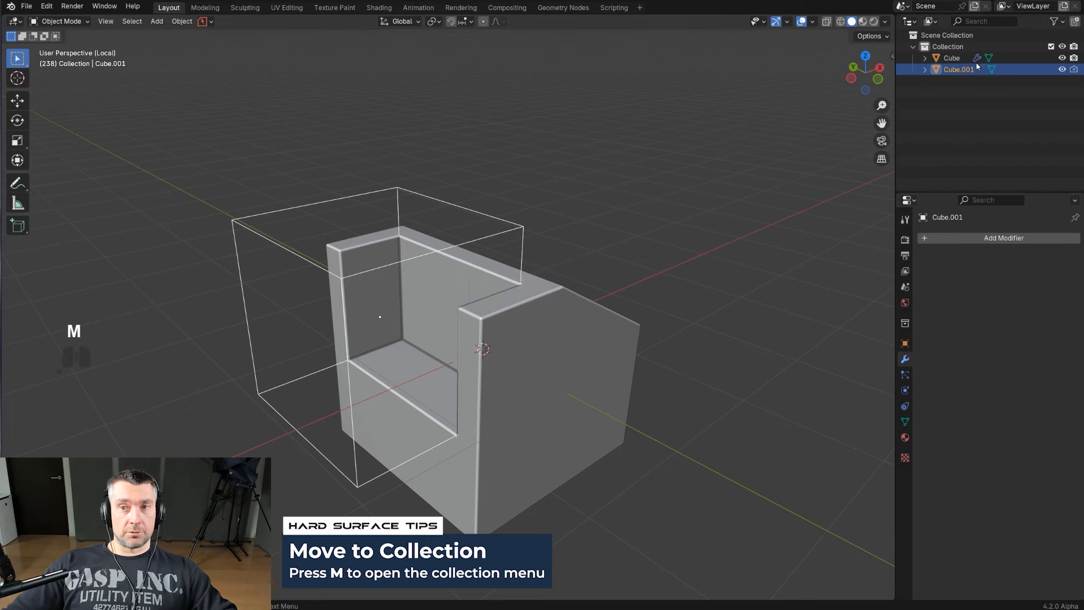
key("m")
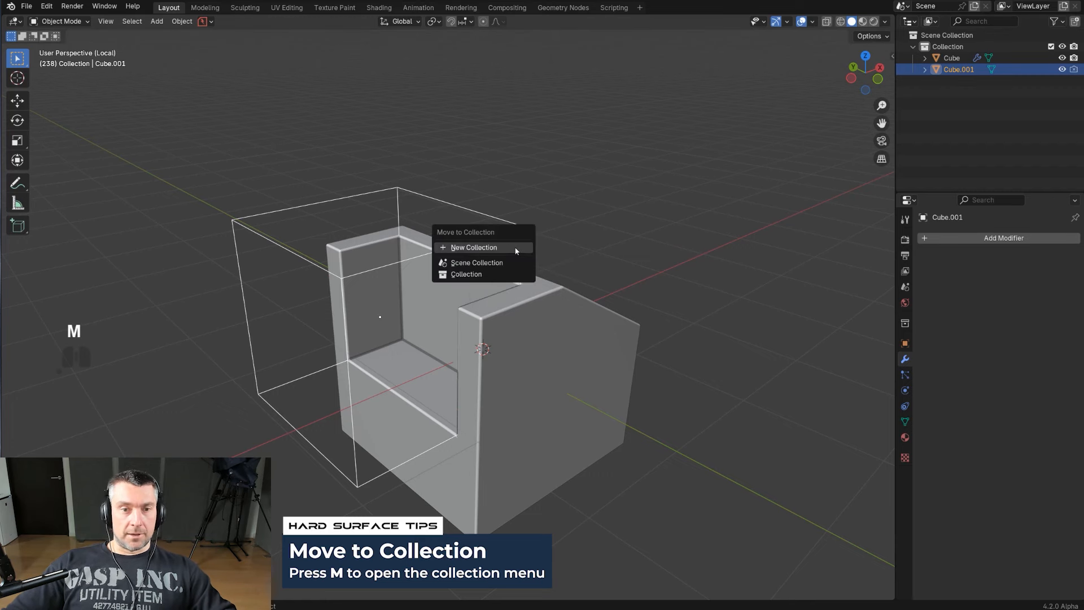
left_click(516, 251)
type("Cutte")
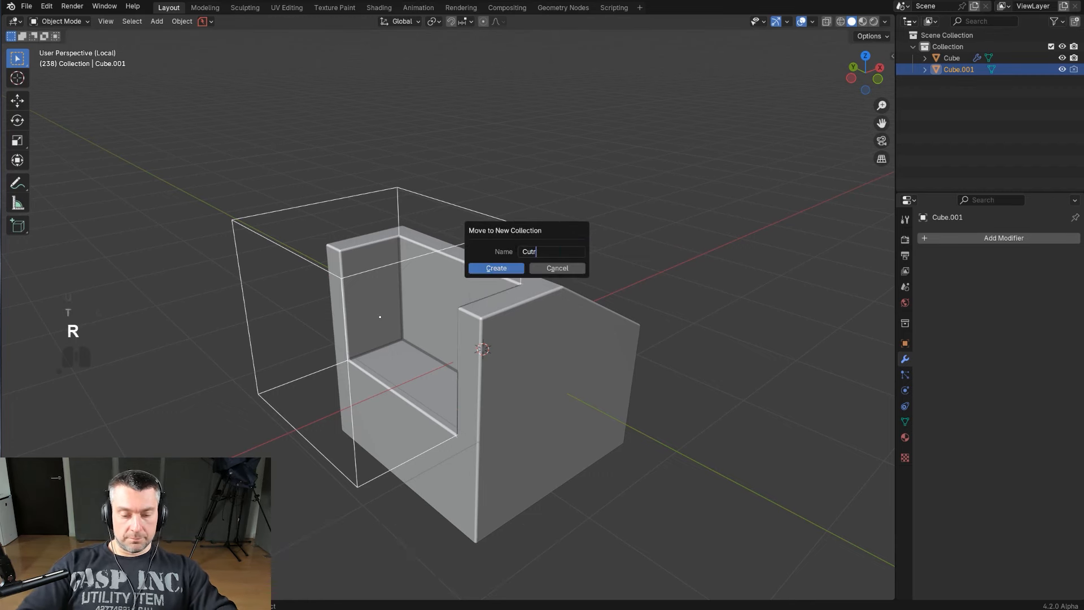
type("r")
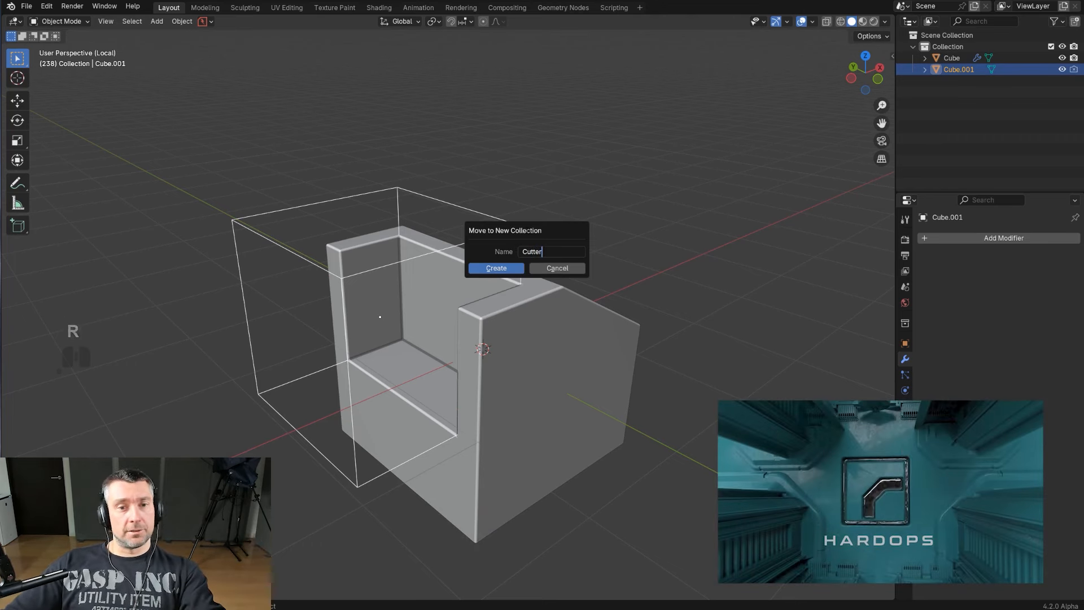
left_click(499, 269)
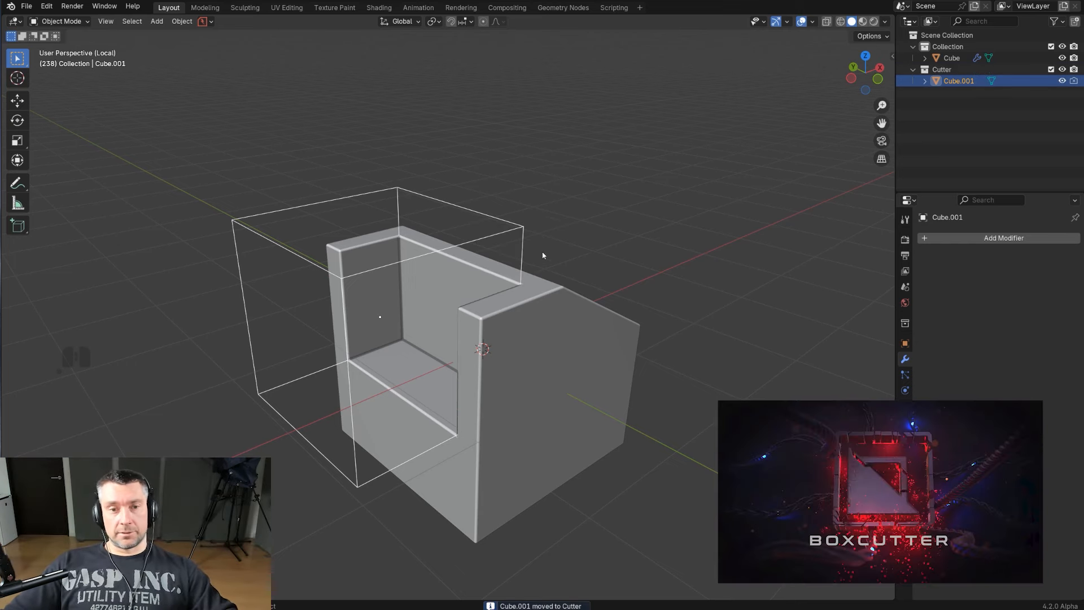
Step: Toggle the Cutter collection's visibility in the viewport, leaving it shown
middle_click_drag(578, 237, 731, 219)
key("shift+2")
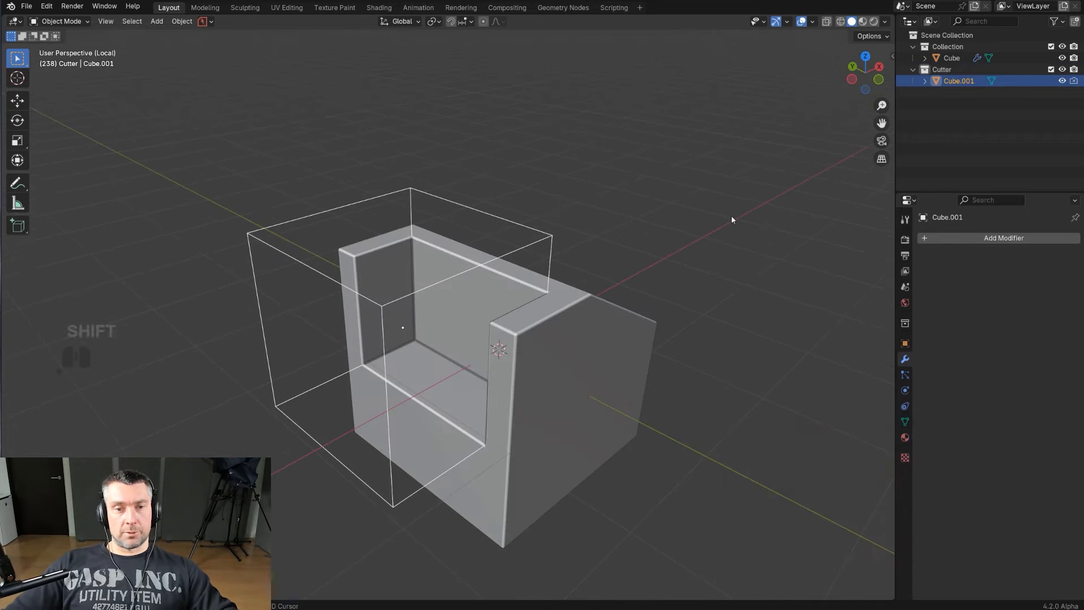
key("shift+2")
key("shift+2")
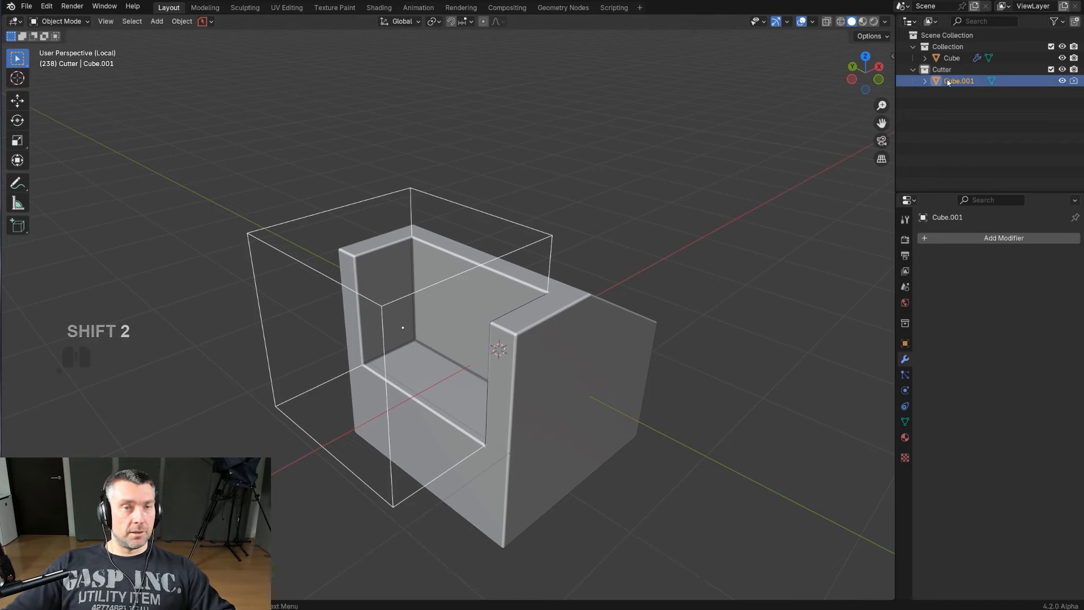
Step: Bevel the cutter cube's two vertical edges inside the notch with a single segment so the cut's inner corners are chamfered
middle_click_drag(642, 271, 488, 189)
middle_click_drag(488, 189, 574, 283)
scroll(562, 274, "up", 2)
scroll(574, 283, "down", 2)
key("Tab")
left_click(571, 348)
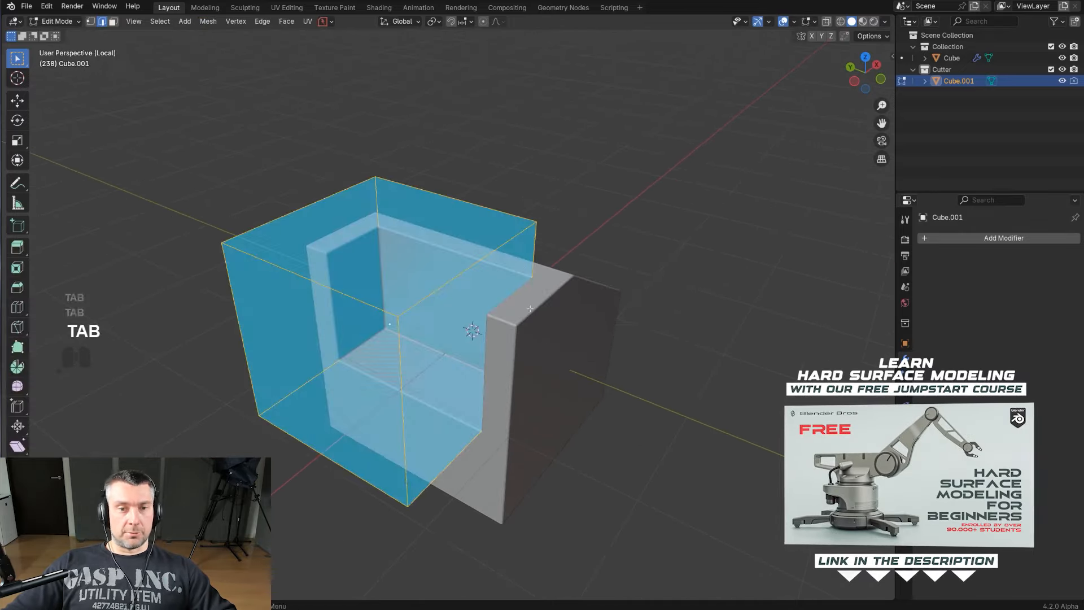
left_click(534, 244)
left_click(384, 206, "shift")
key("ctrl+b")
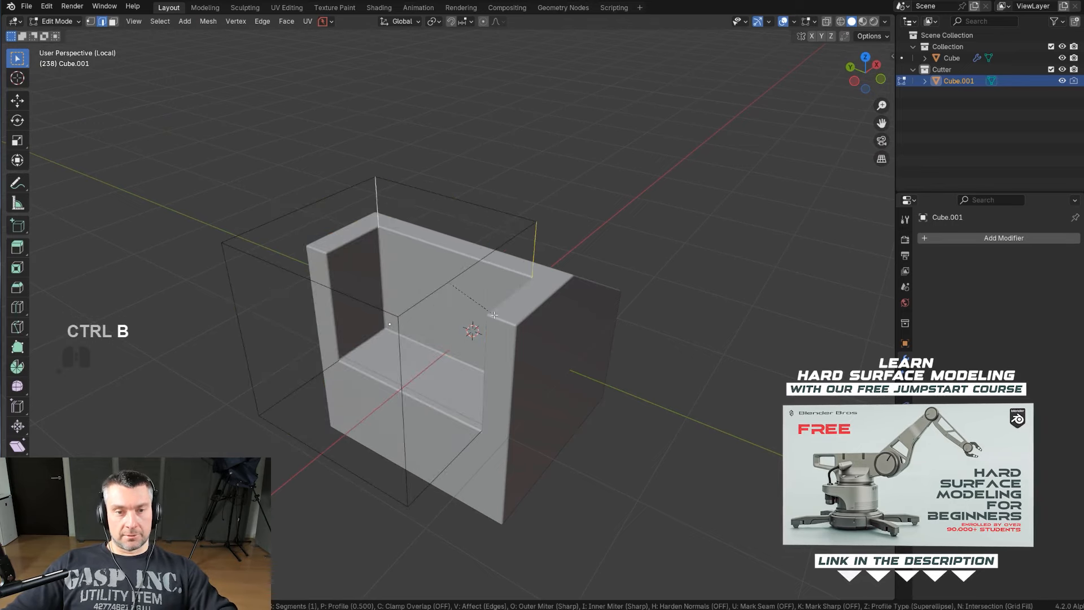
left_click(537, 325)
key("Tab")
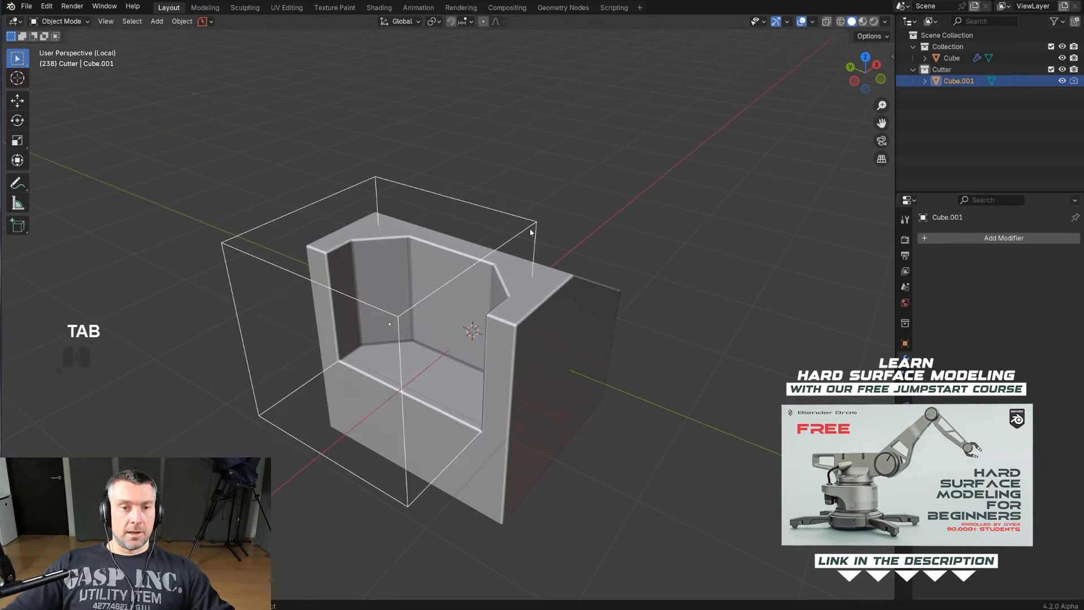
middle_click_drag(529, 232, 560, 221)
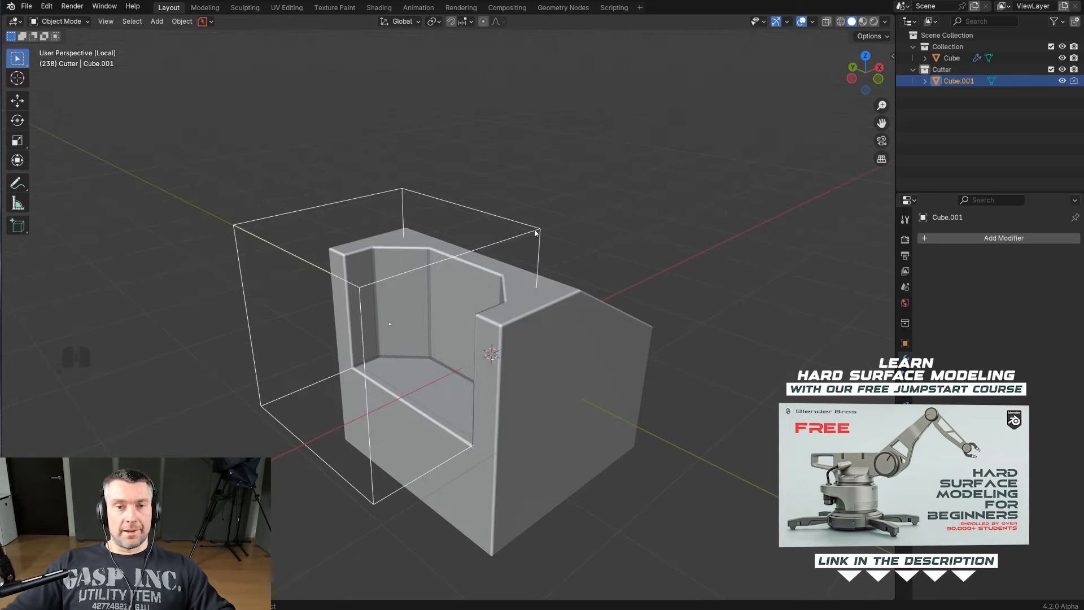
Step: Try moving the wireframe cutter and rotating it about the global X and Y axes to preview the changing cut
key("g")
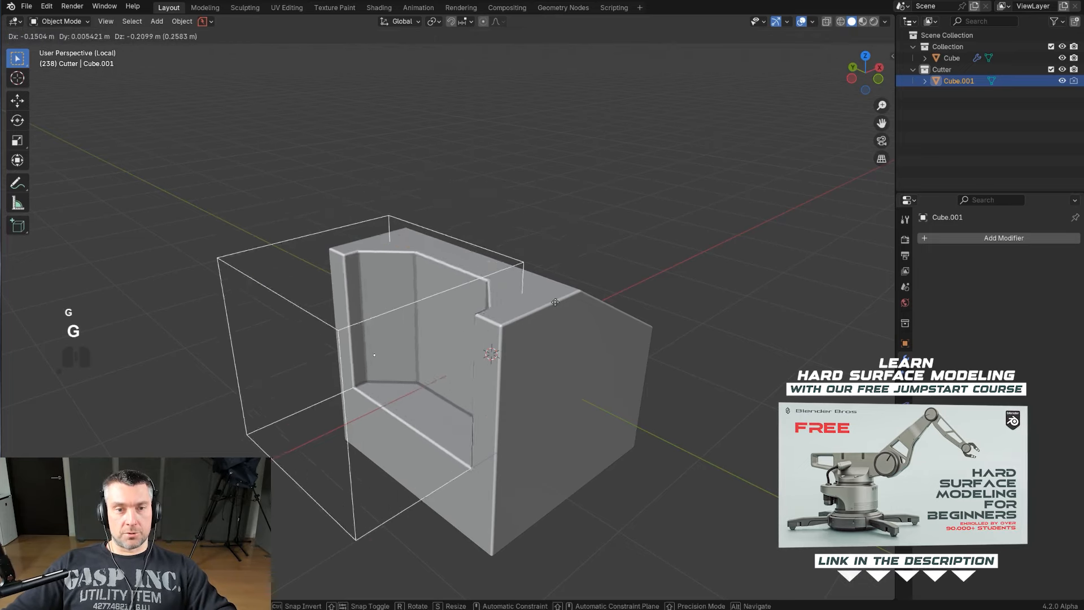
left_click(604, 259)
key("r")
key("x")
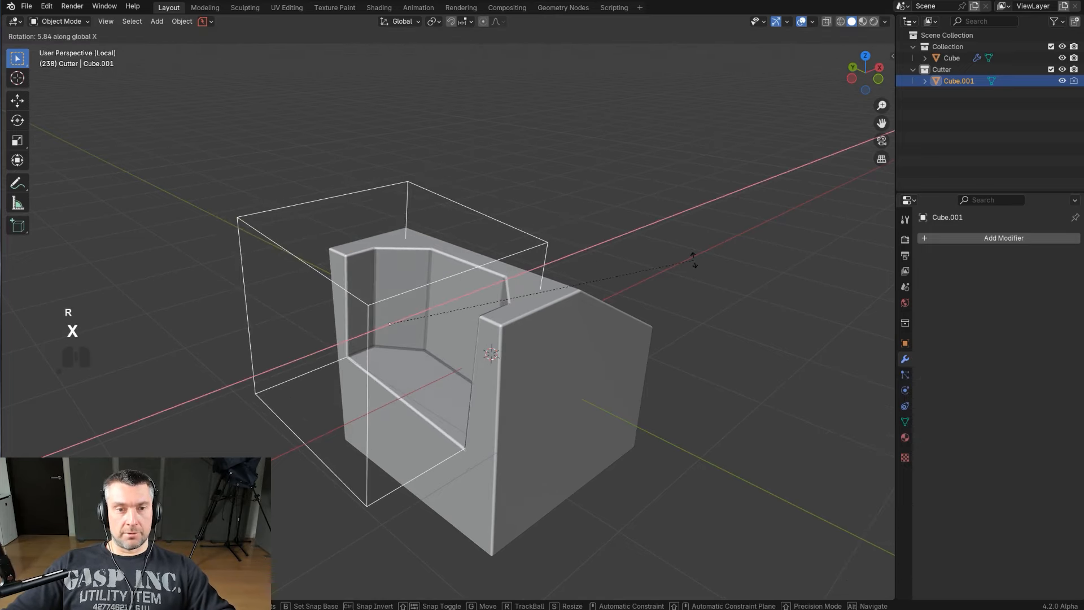
key("y")
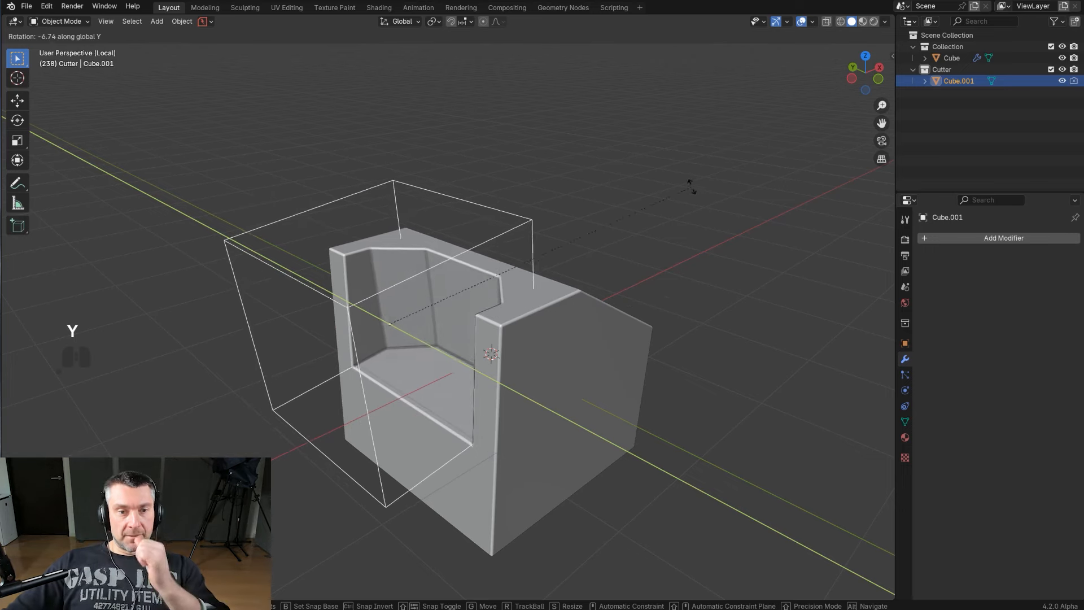
right_click(658, 243)
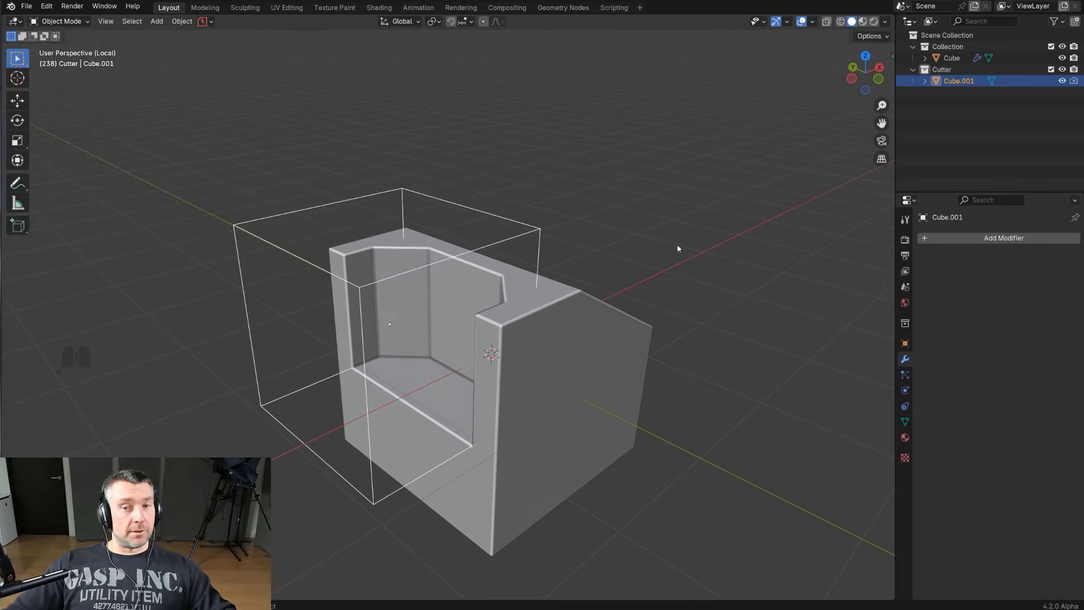
Step: Select the main cube and compare its modified shape with the uncut base mesh in Edit Mode
left_click(608, 346)
middle_click_drag(685, 356, 608, 274)
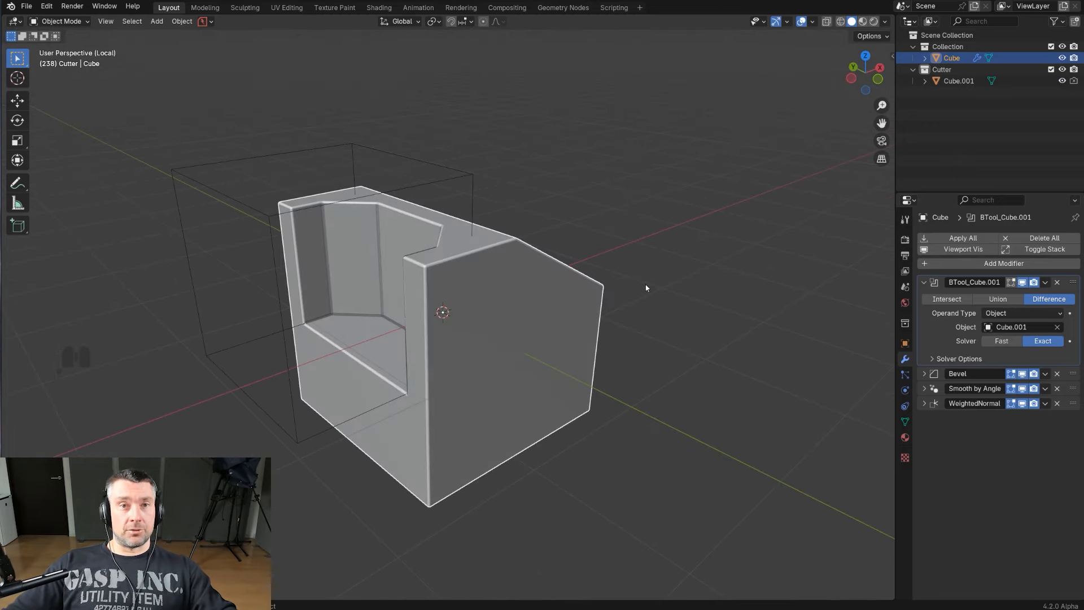
middle_click_drag(548, 294, 554, 294)
middle_click_drag(554, 294, 575, 293, "shift")
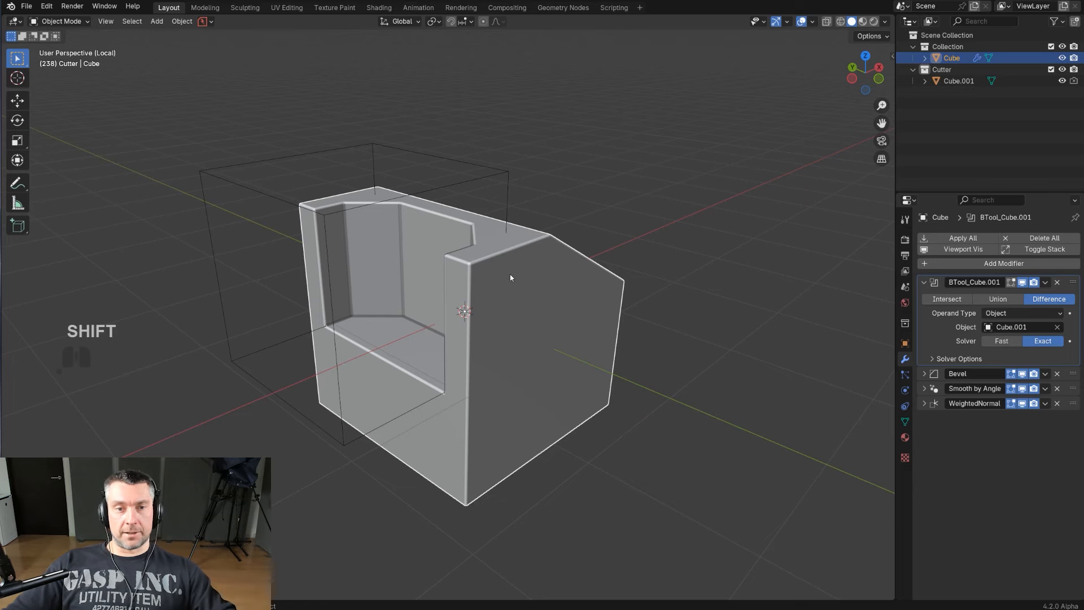
key("Tab")
key("Tab")
key("Tab")
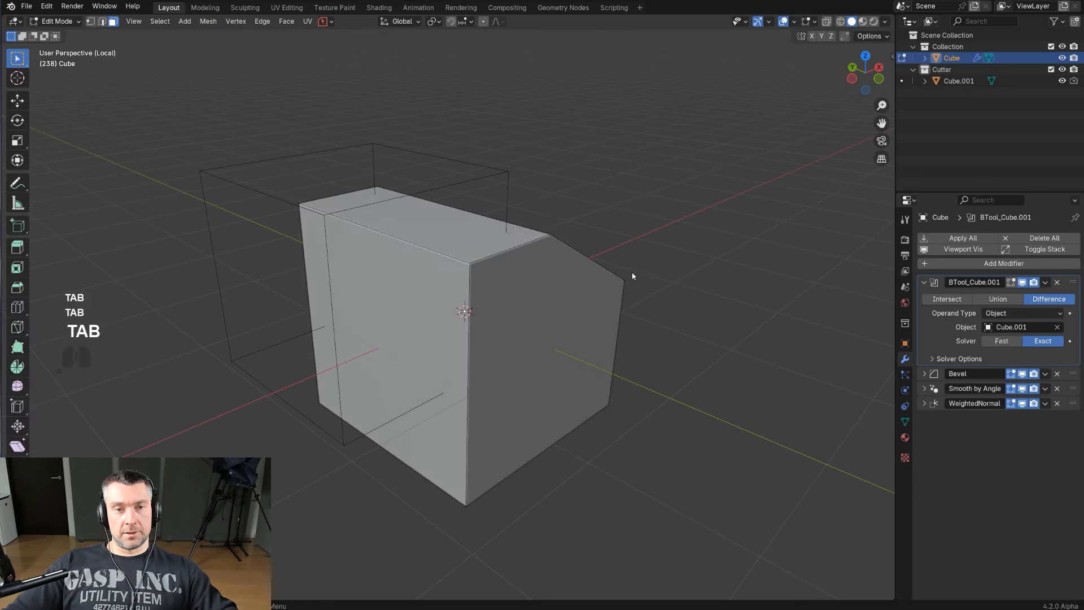
mouse_move(552, 268)
middle_mouse_down()
mouse_move(590, 293)
mouse_move(562, 273)
middle_mouse_up()
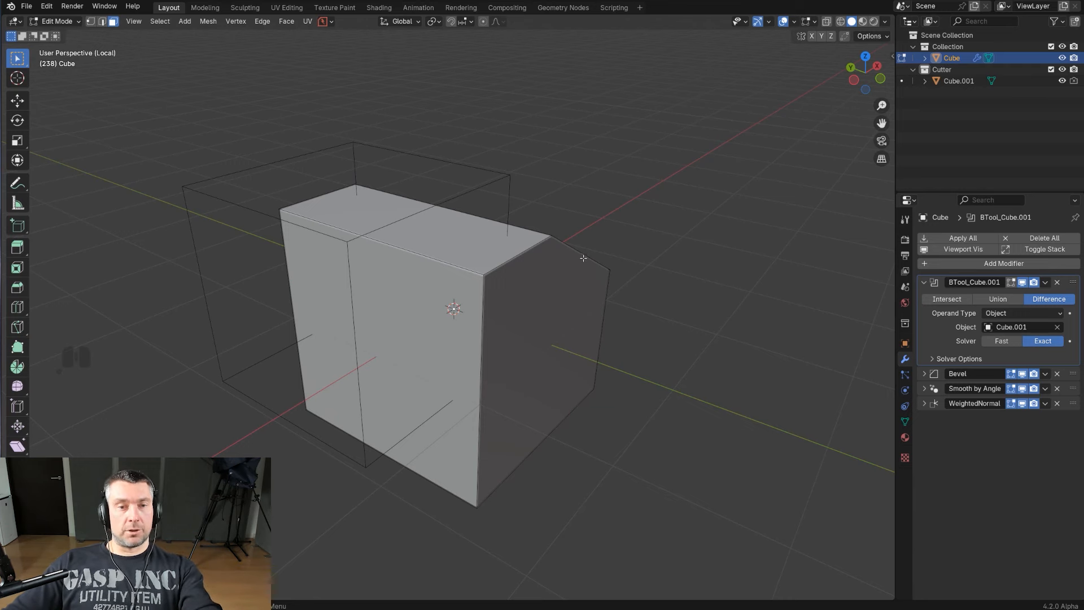
Step: Apply the BTool_Cube.001 Boolean modifier to the main cube in Object Mode and check the mesh in face editing mode
left_click(1044, 282)
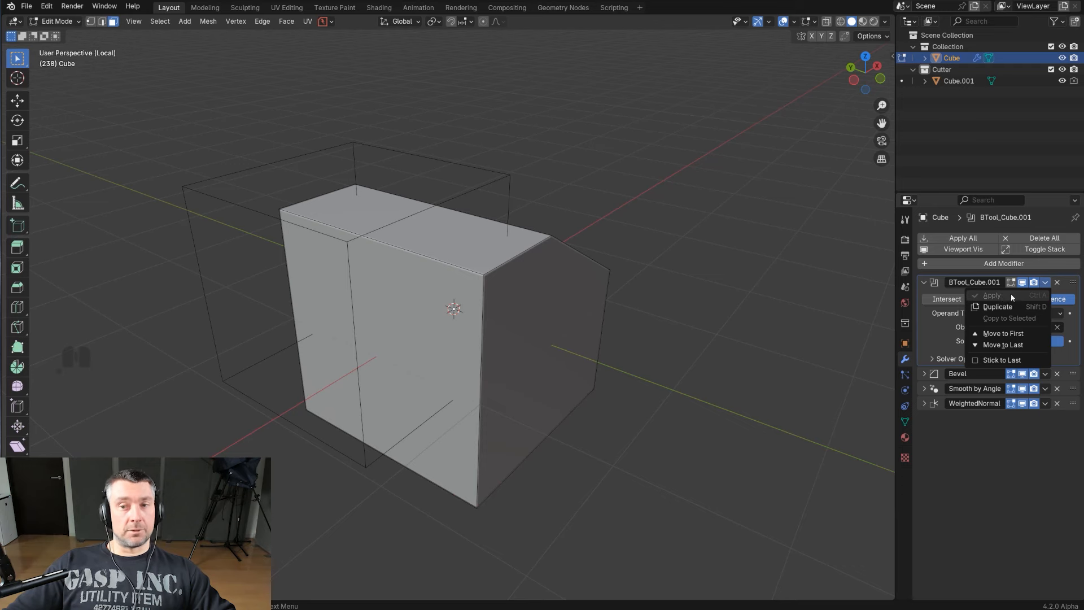
key("Tab")
left_click(637, 203)
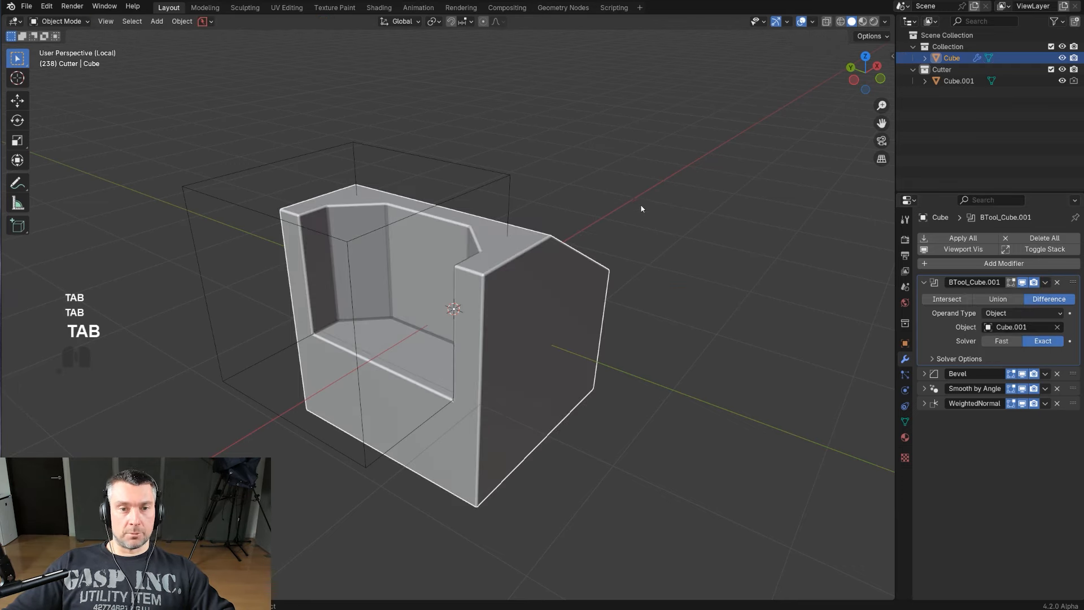
left_click(1044, 282)
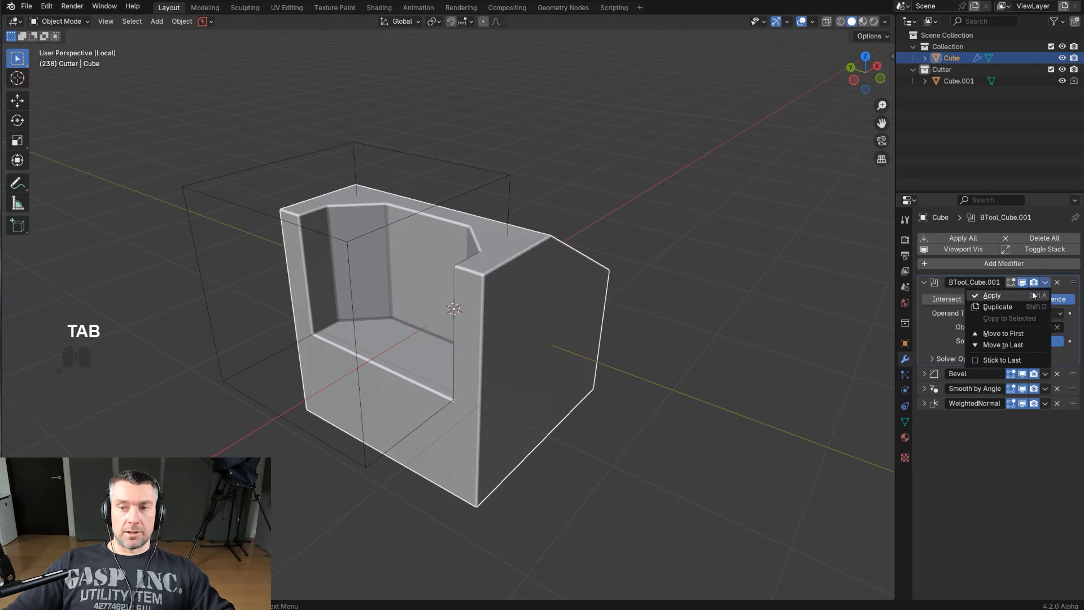
left_click(1032, 294)
key("Tab")
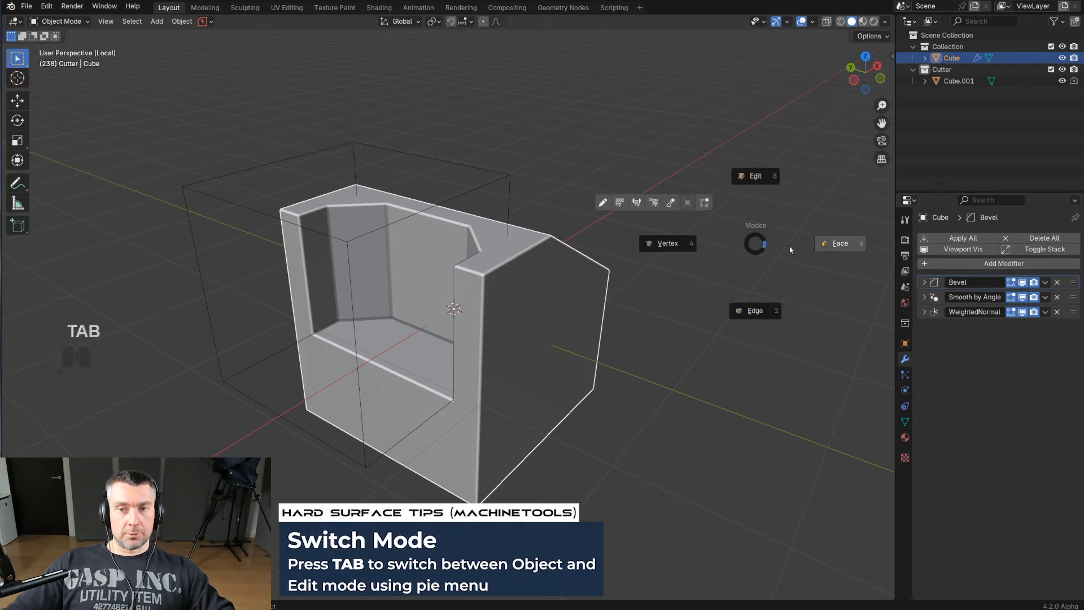
left_click(836, 240)
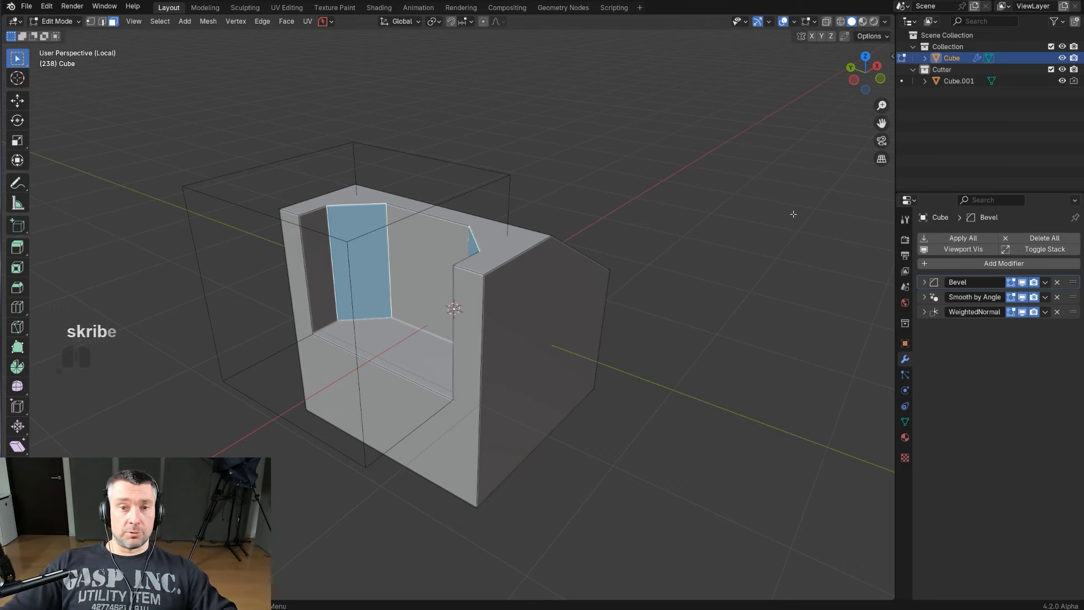
key("Tab")
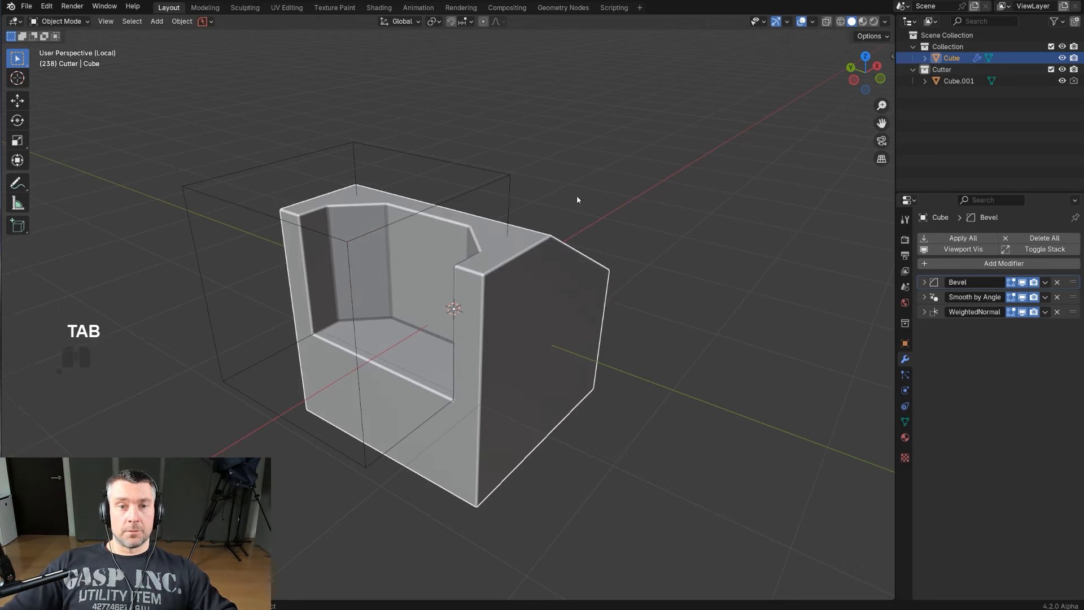
Step: Try applying the Bevel modifier to the main cube and inspect the bevel geometry at its corners in edge editing mode
left_click(1044, 283)
left_click(1033, 296)
scroll(540, 316, "up", 2)
key("Tab")
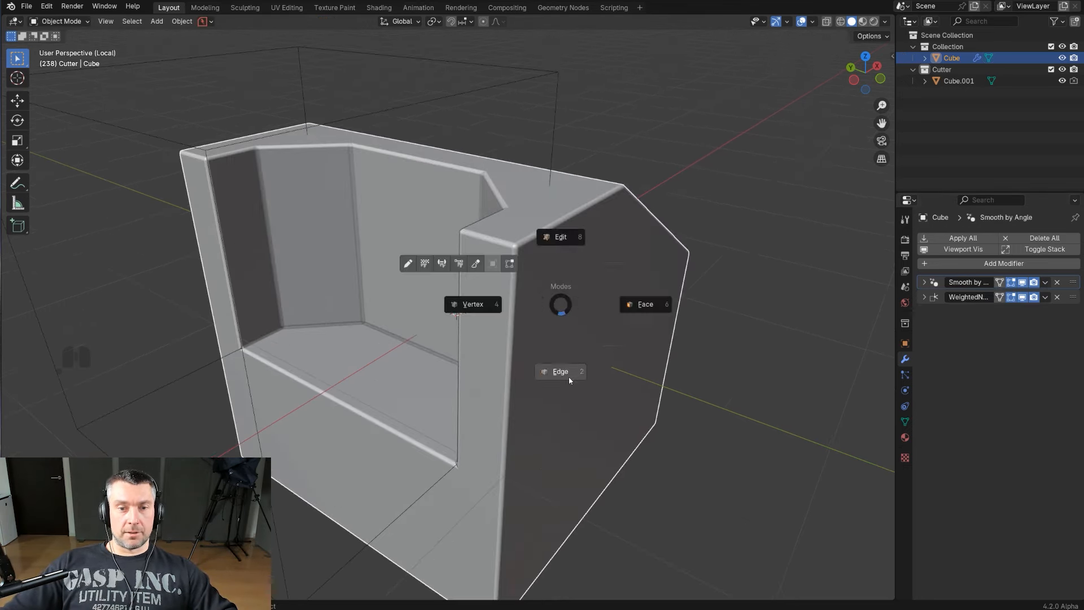
left_click(569, 381)
middle_click_drag(585, 290, 441, 333)
middle_click_drag(441, 334, 601, 371, "shift")
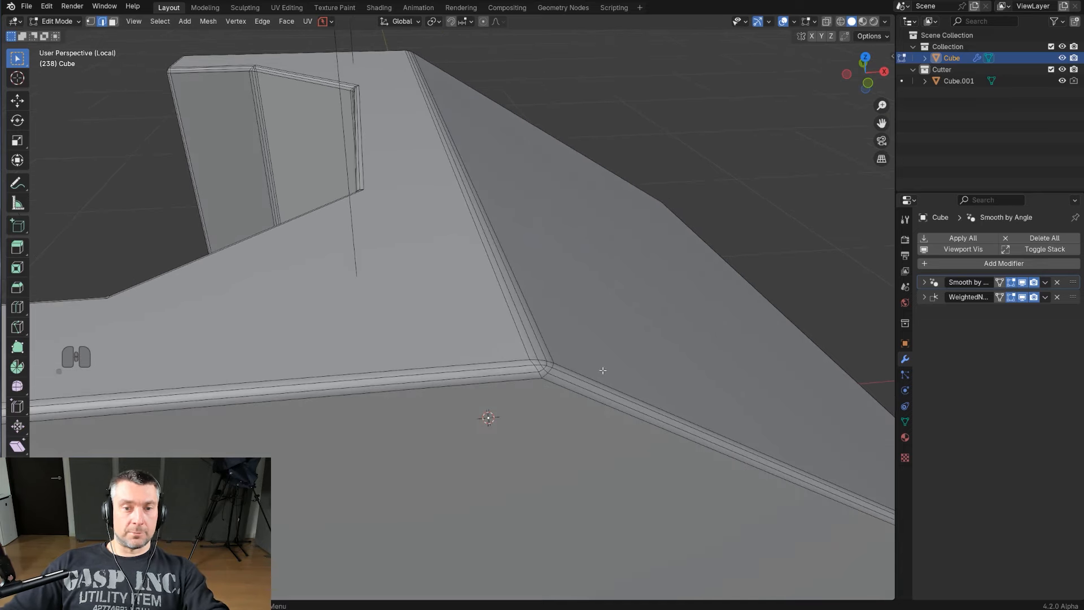
scroll(602, 369, "down", 10)
middle_click_drag(489, 337, 545, 332)
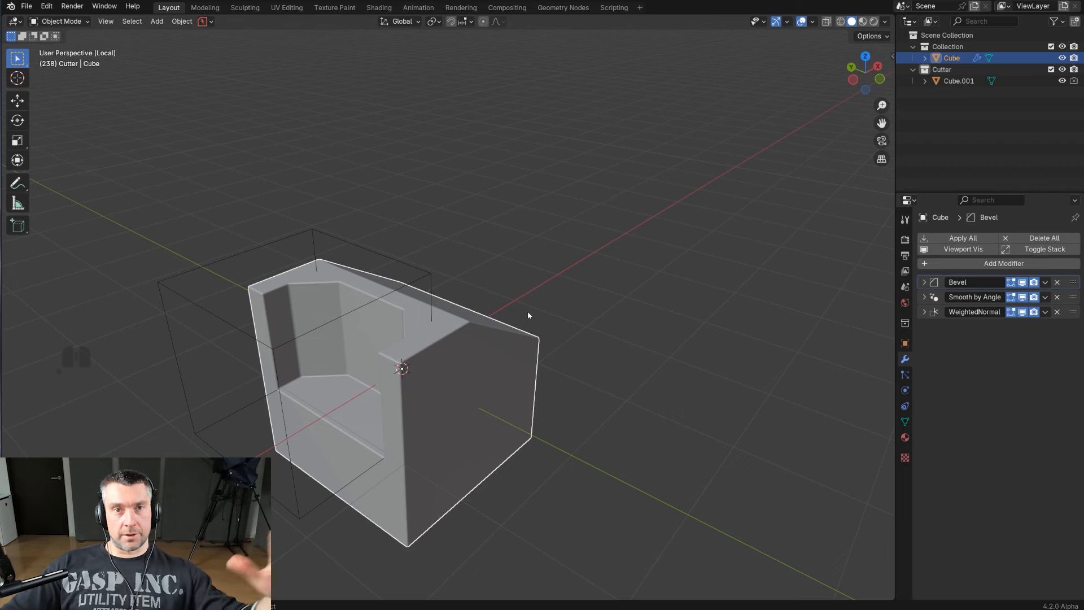
Step: Select the wireframe cutter cube and hide the Cutter collection in the viewport
middle_click_drag(460, 416, 573, 357, "shift")
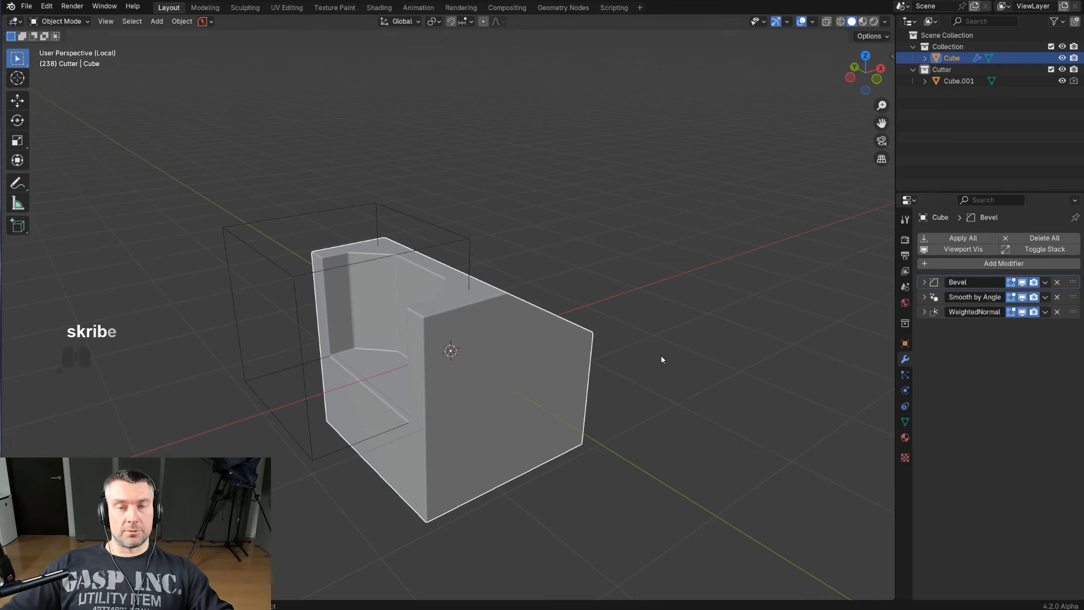
middle_click_drag(662, 359, 384, 201)
left_click(381, 183)
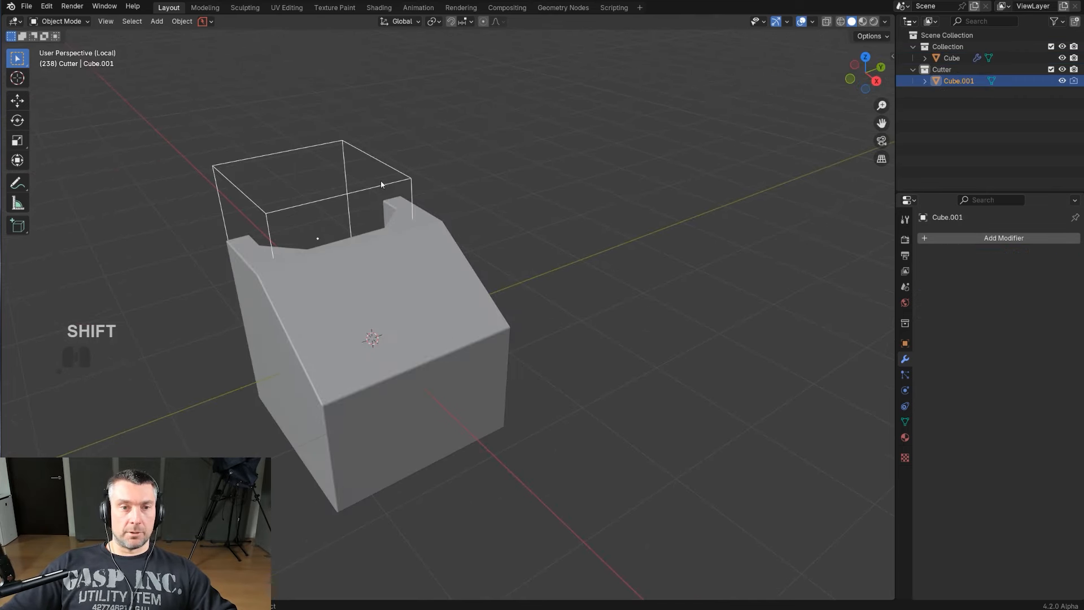
key("shift+2")
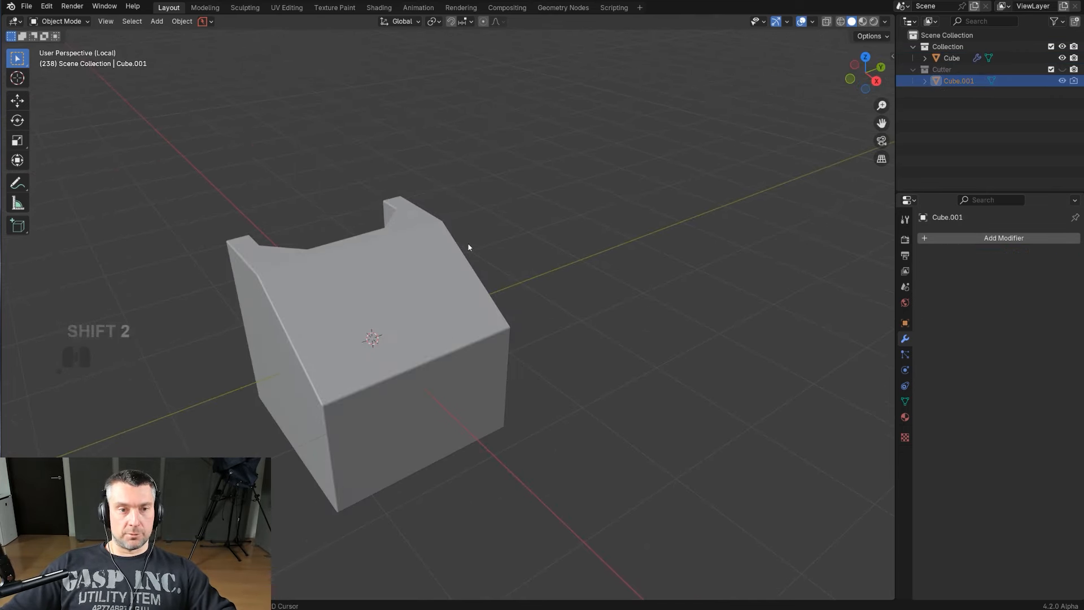
Step: Select the notched main cube and add an Array modifier to it
middle_click_drag(465, 243, 500, 335)
scroll(492, 333, "down", 2)
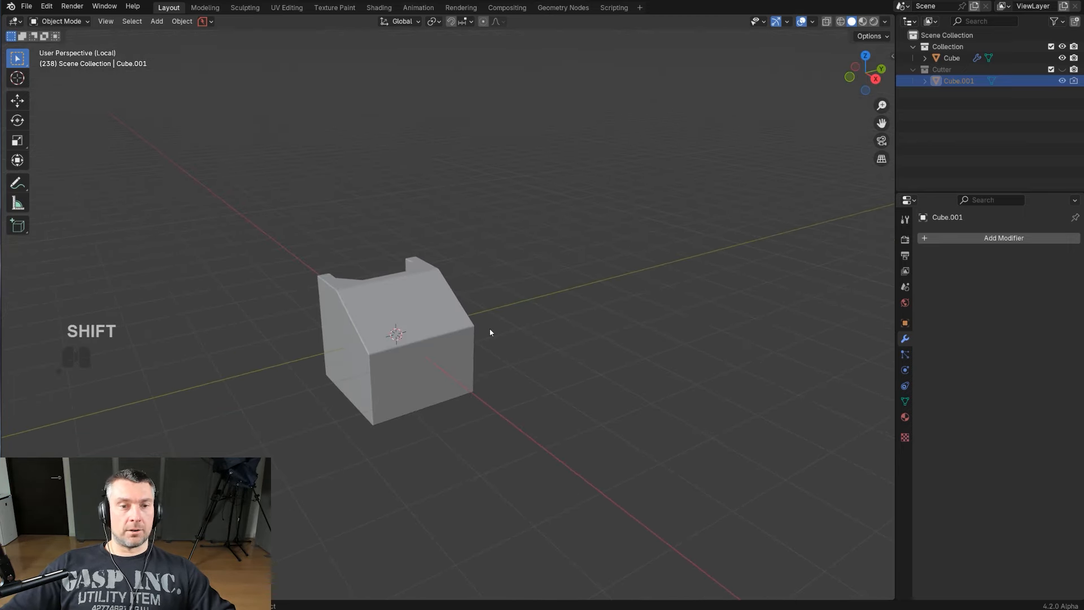
scroll(505, 344, "down", 1)
middle_click_drag(536, 362, 536, 357, "shift")
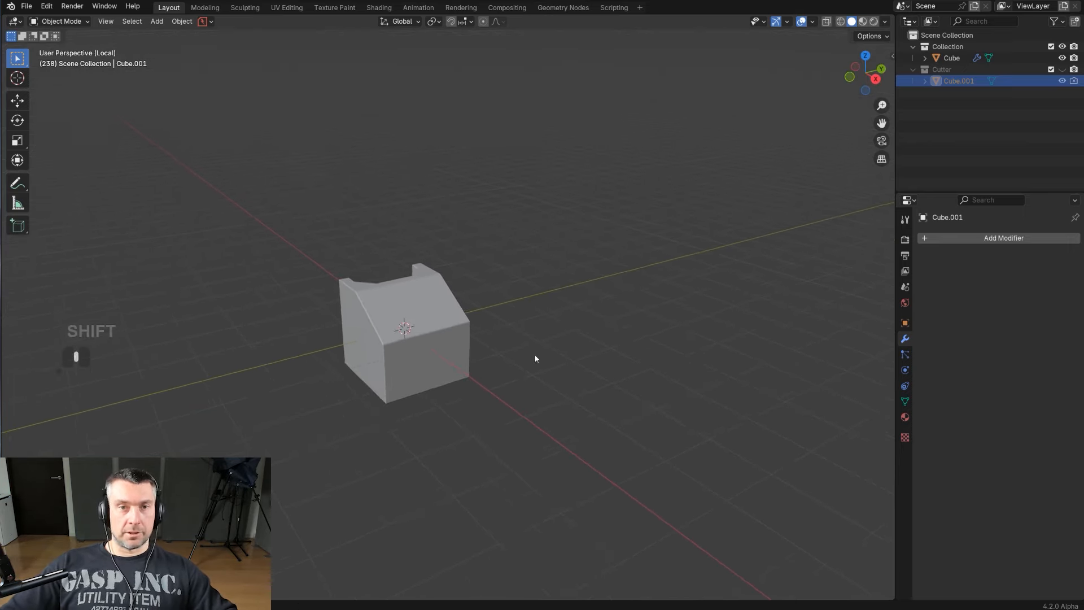
left_click(407, 332)
middle_click_drag(604, 314, 631, 325, "shift")
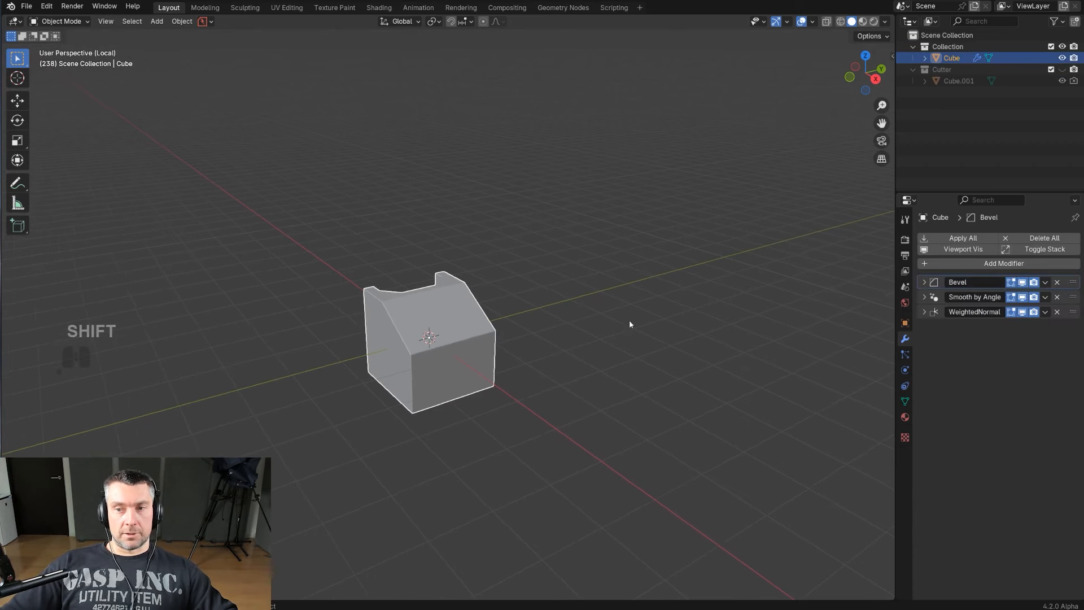
left_click(964, 263)
mouse_move(963, 269)
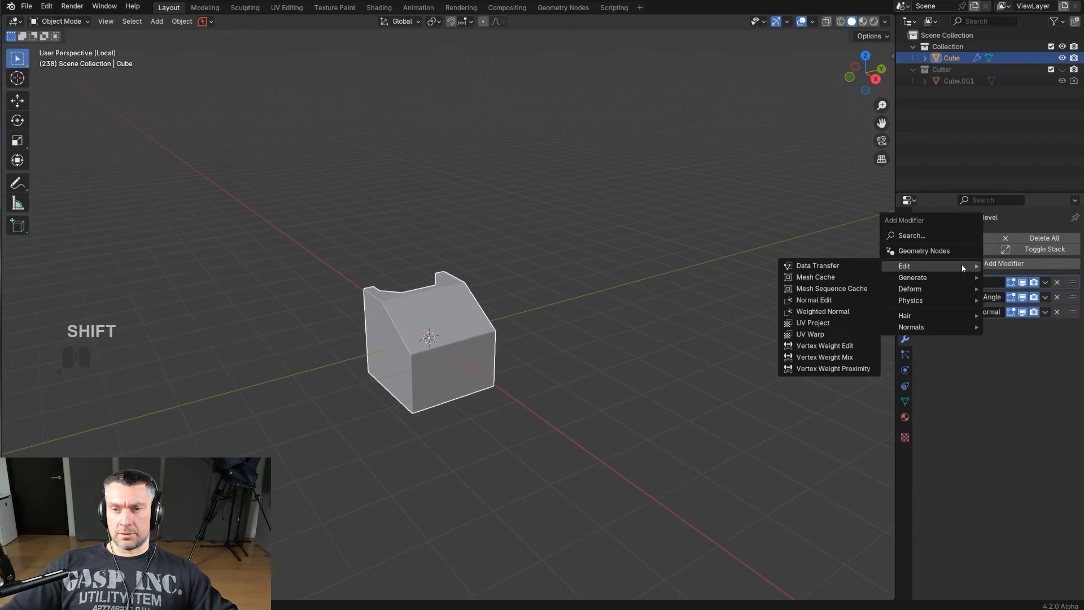
left_click(826, 281)
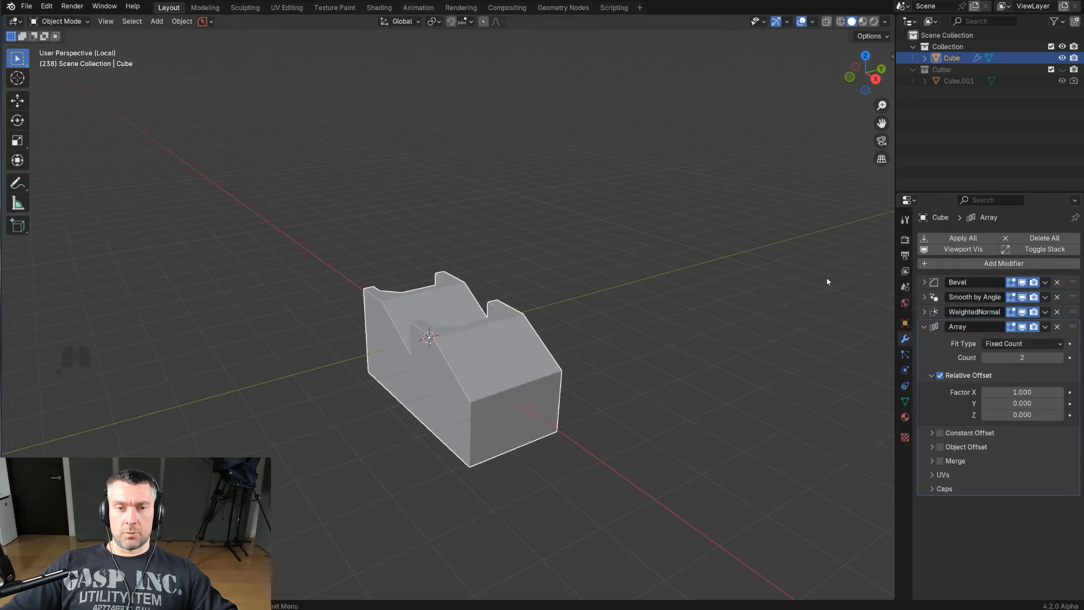
scroll(615, 319, "up", 2)
mouse_move(615, 319)
middle_mouse_down("shift")
mouse_move(560, 318)
mouse_move(623, 310)
middle_mouse_up("shift")
scroll(562, 319, "down", 2)
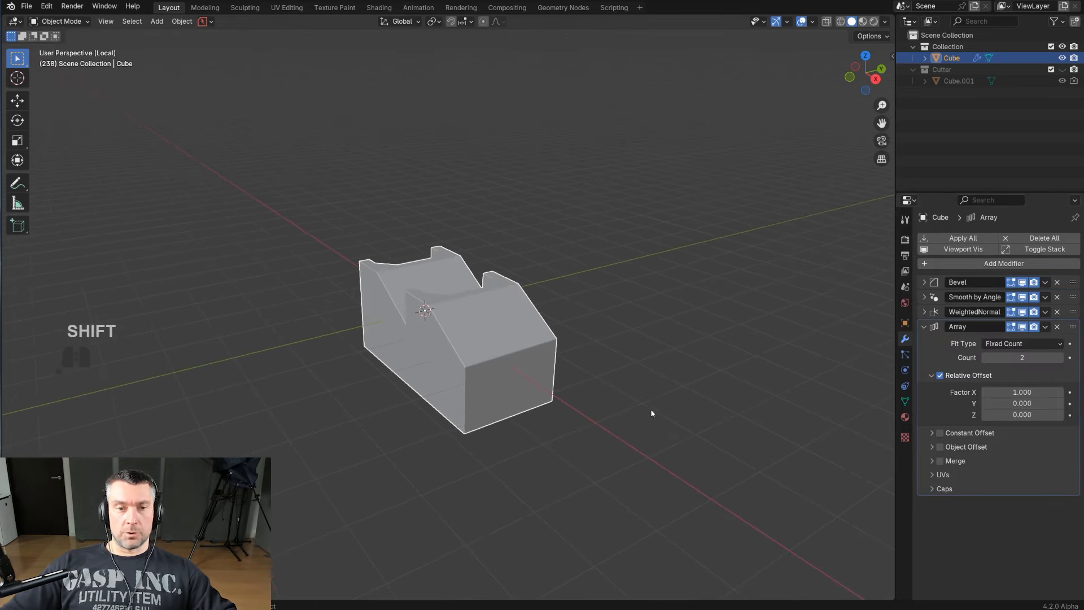
Step: Set the Array modifier's relative offset factors to 0 in X and 1 in Y
middle_click_drag(593, 390, 644, 362)
key("ctrl+z")
scroll(638, 359, "up", 2)
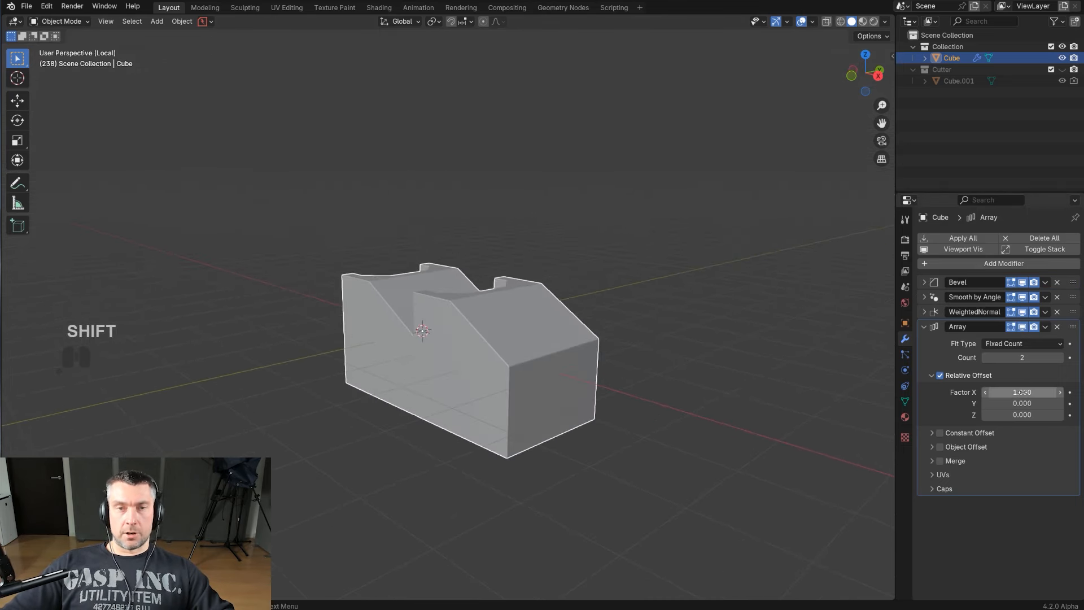
left_click(1022, 391)
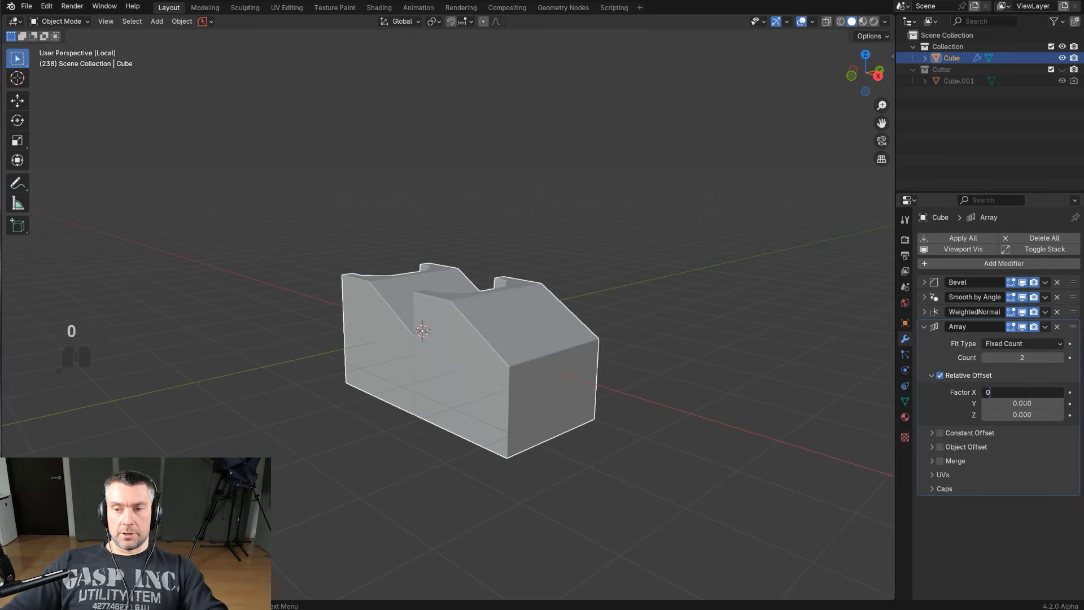
type("0")
key("Return")
left_click(1026, 403)
key("Return")
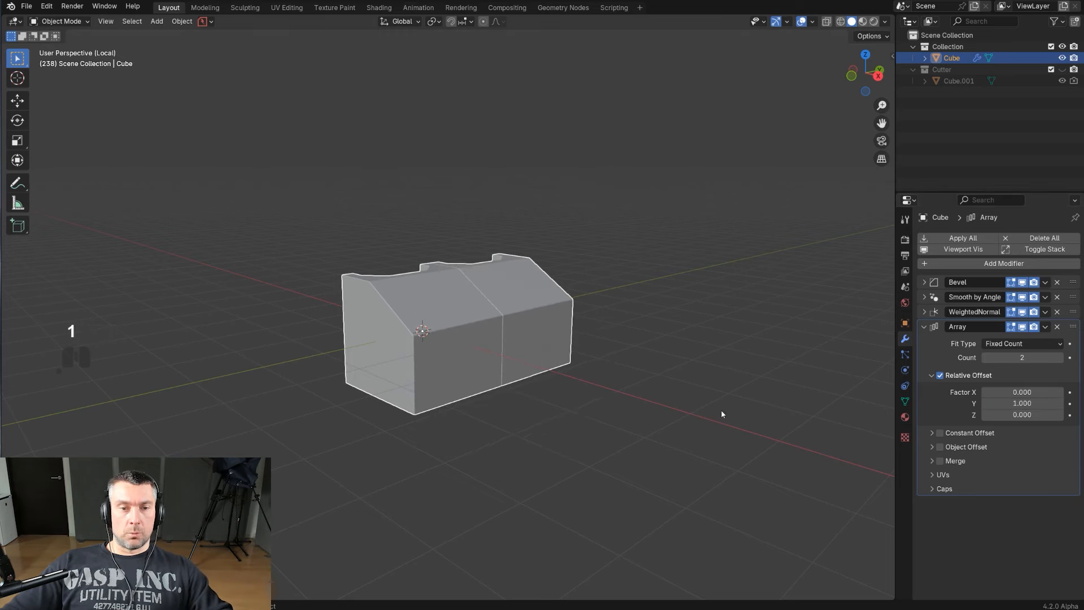
Step: Increase the Array modifier's relative offset Y factor to 2.370 to separate the two copies
middle_click_drag(721, 410, 588, 411)
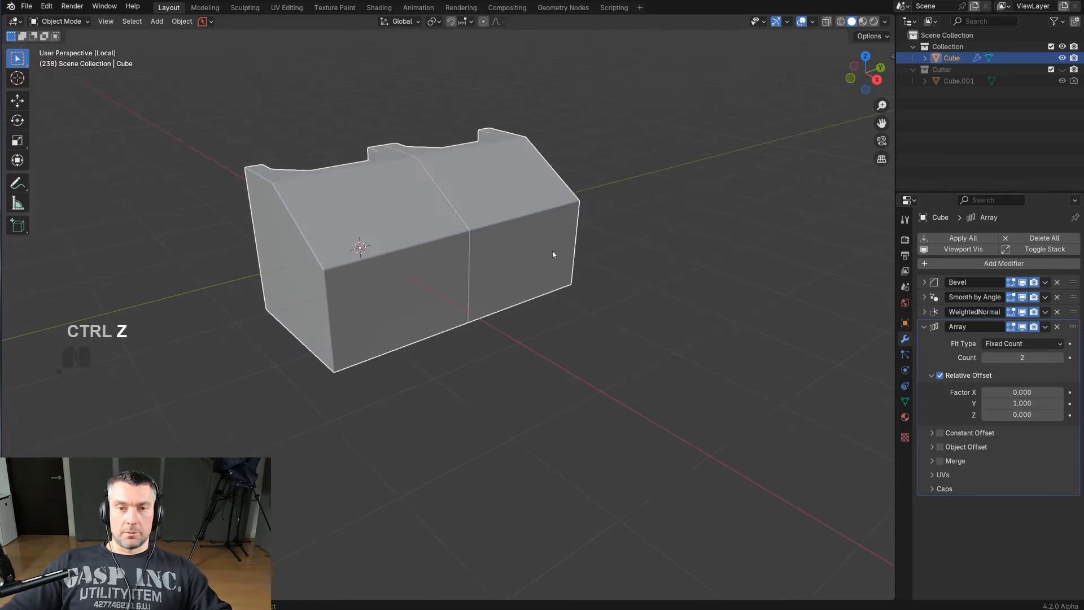
scroll(553, 255, "down", 1)
middle_click_drag(572, 263, 589, 303, "shift")
left_click_drag(1017, 403, 1056, 403)
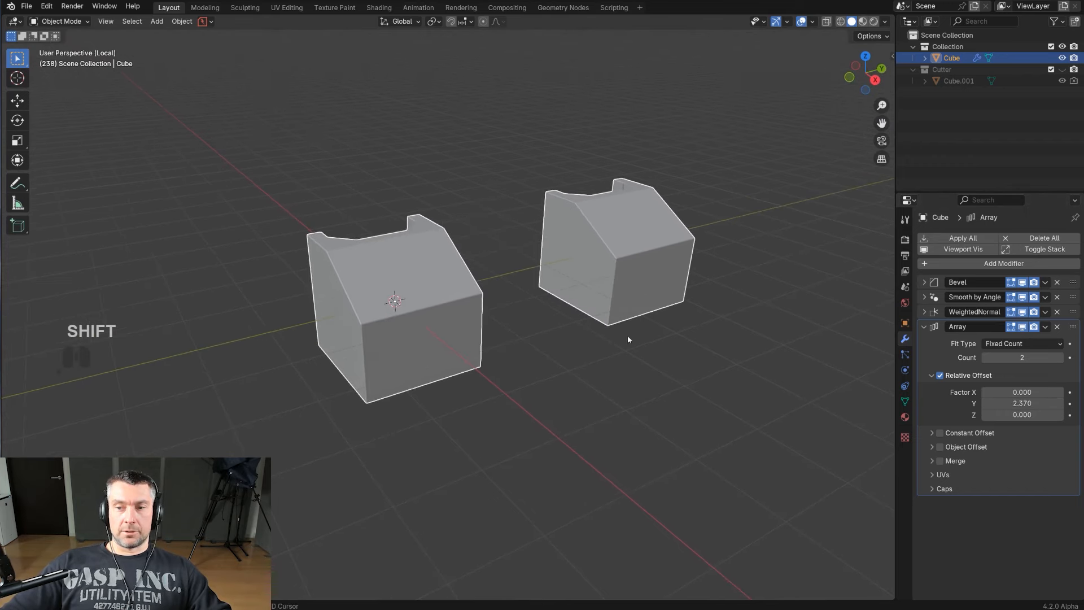
Step: Set the Array modifier's count to 5 on the notched cube
left_click_drag(1019, 358, 1045, 357)
scroll(714, 332, "down", 5)
middle_click_drag(714, 332, 663, 332, "shift")
scroll(594, 286, "up", 2)
middle_click_drag(396, 317, 325, 351, "shift")
scroll(317, 353, "up", 2)
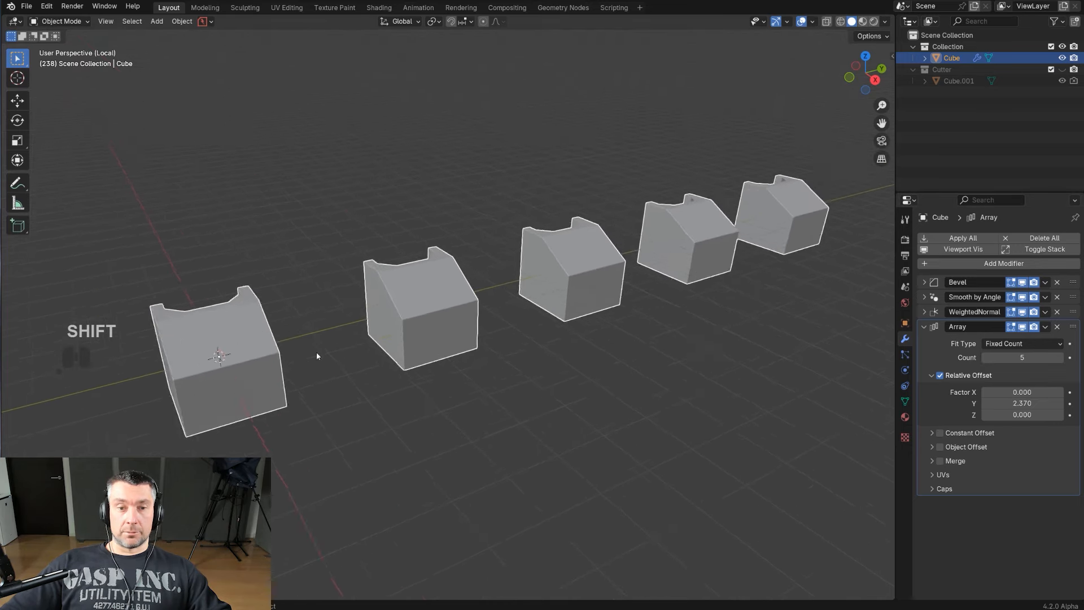
scroll(581, 266, "down", 2)
middle_click_drag(555, 299, 593, 293, "shift")
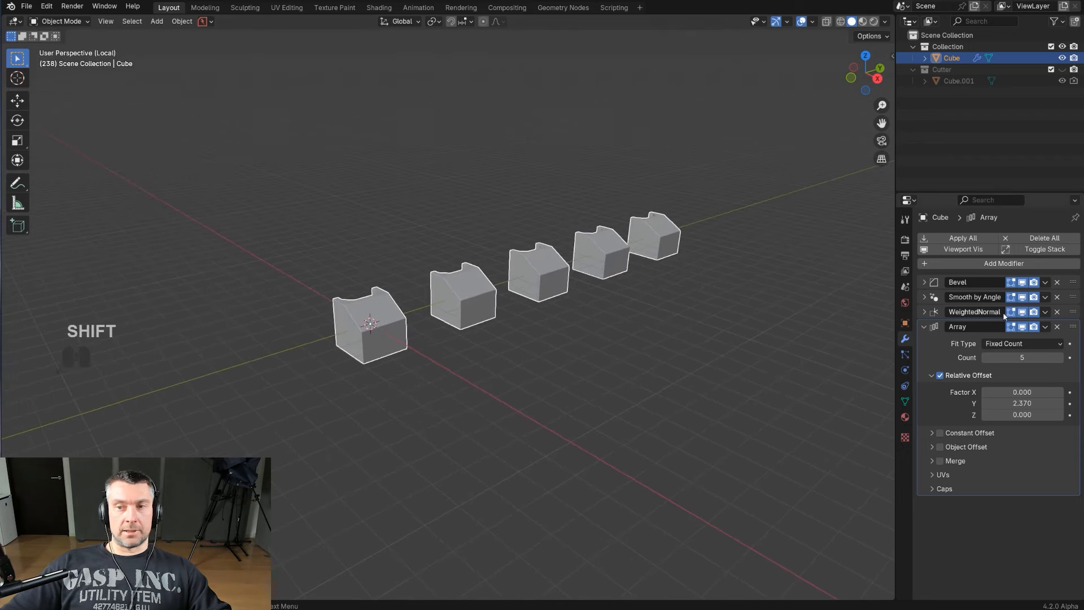
Step: Add a second Array modifier to the notched cube
left_click(986, 264)
mouse_move(985, 269)
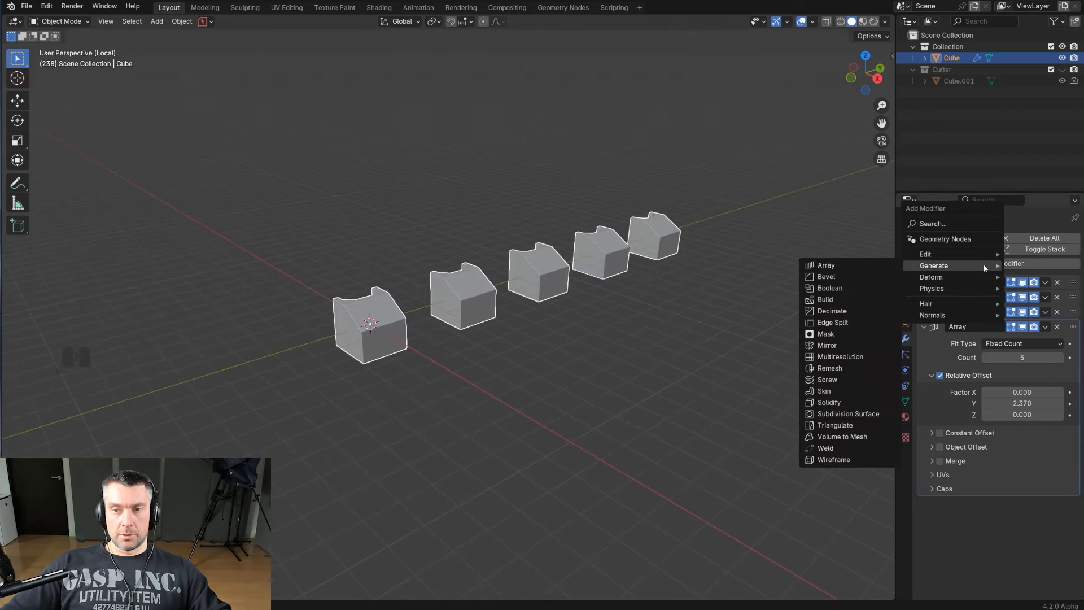
left_click(879, 266)
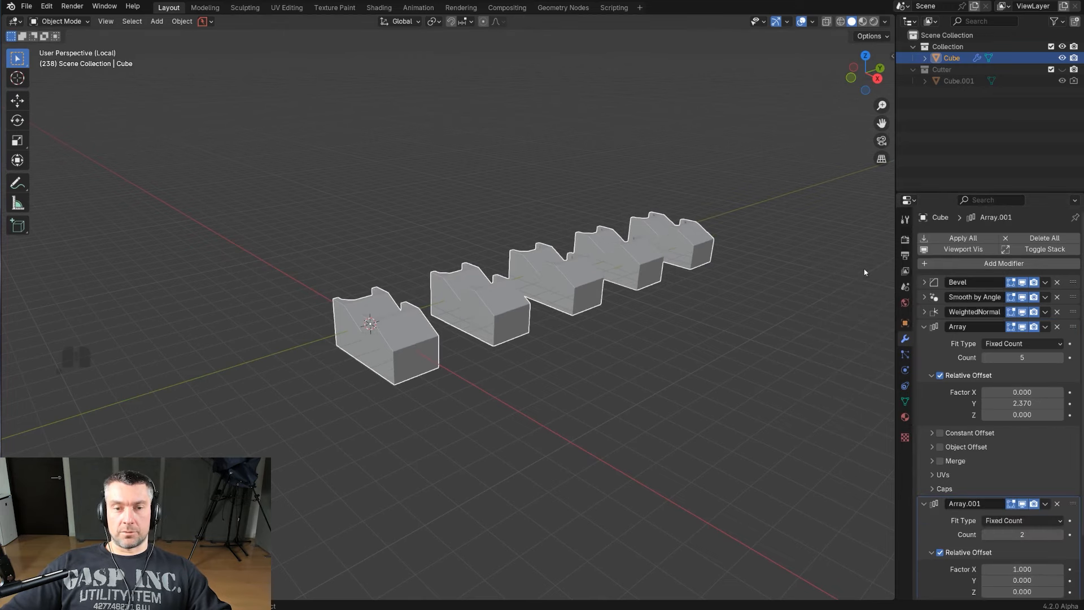
scroll(734, 302, "down", 3)
middle_click_drag(649, 321, 664, 297, "shift")
scroll(1050, 529, "down", 3)
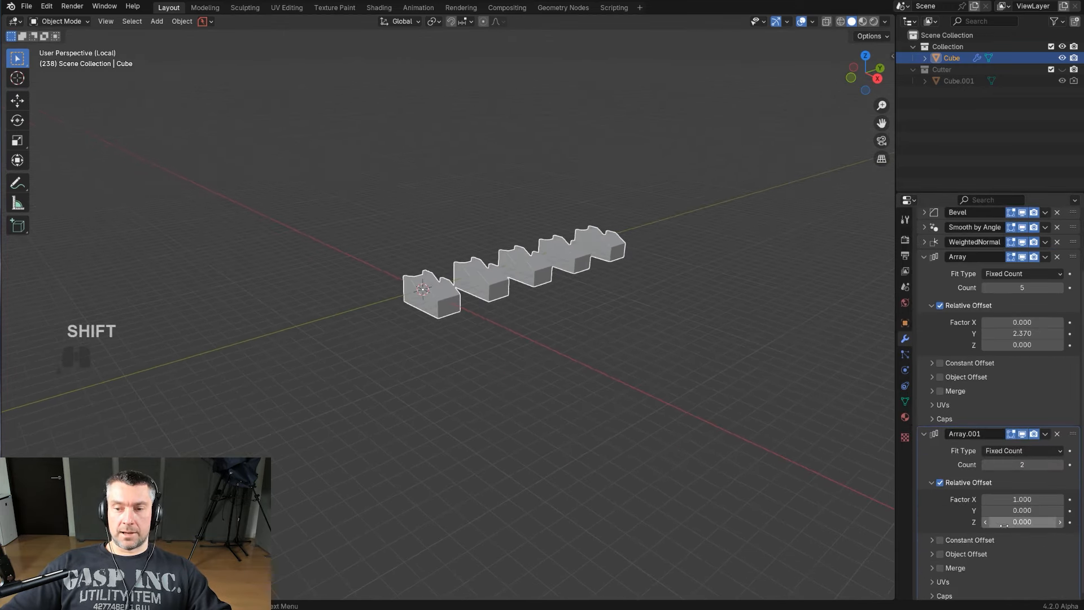
Step: Set the second Array modifier's relative offset factors to 0 in X and 1 in Z
left_click(1022, 499)
type("90")
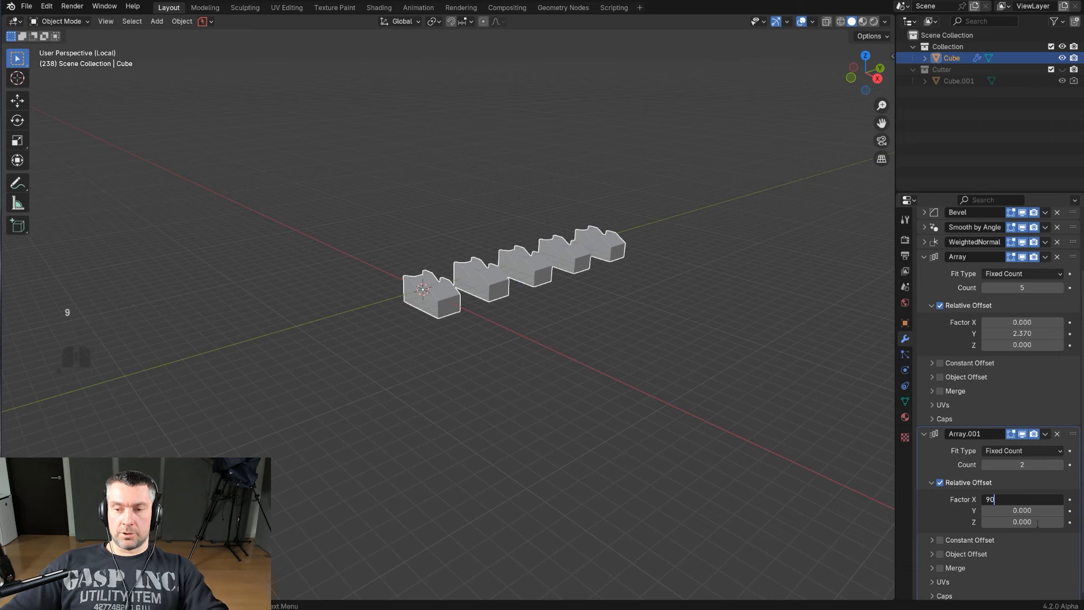
double_click(1022, 499)
type("0")
double_click(1023, 522)
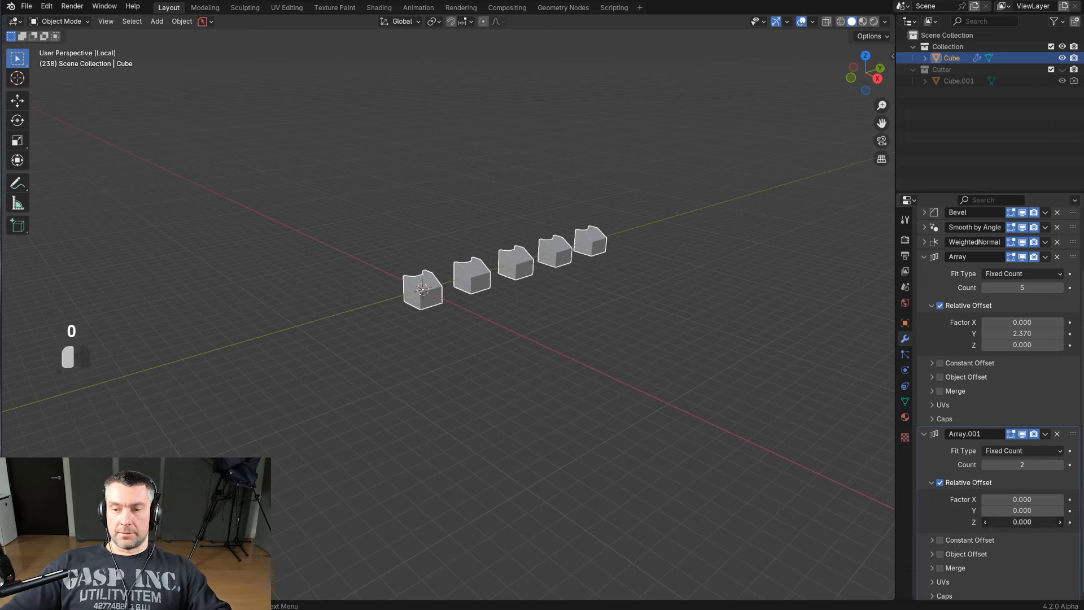
type("1")
key("Return")
scroll(663, 365, "up", 3)
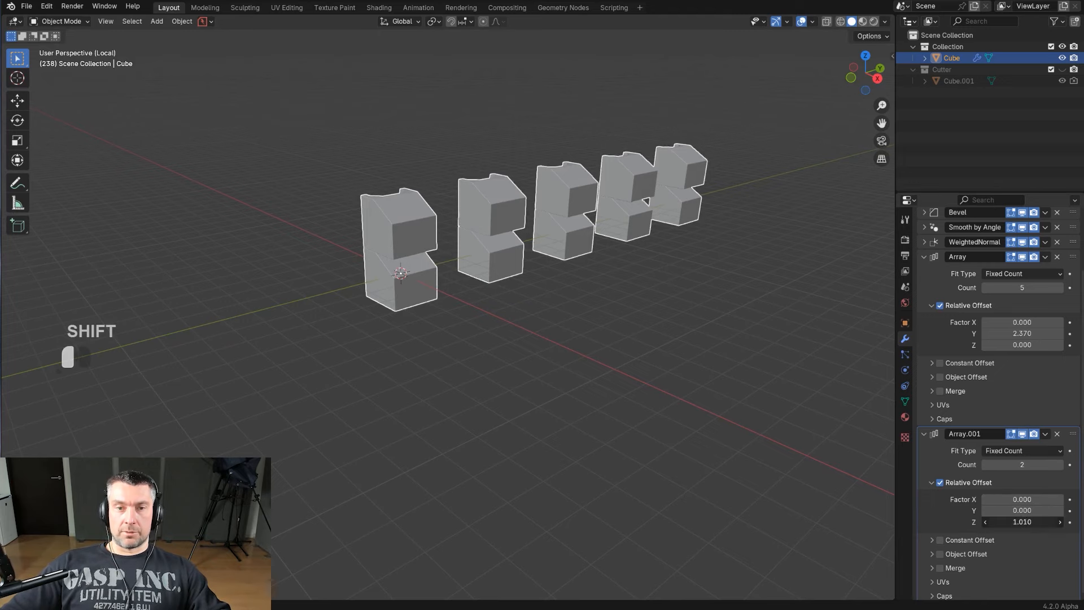
Step: Increase the second Array modifier's relative offset Z factor to 1.550 and its count to 5
left_click_drag(1022, 522, 1053, 521, "shift")
middle_click_drag(774, 405, 547, 343)
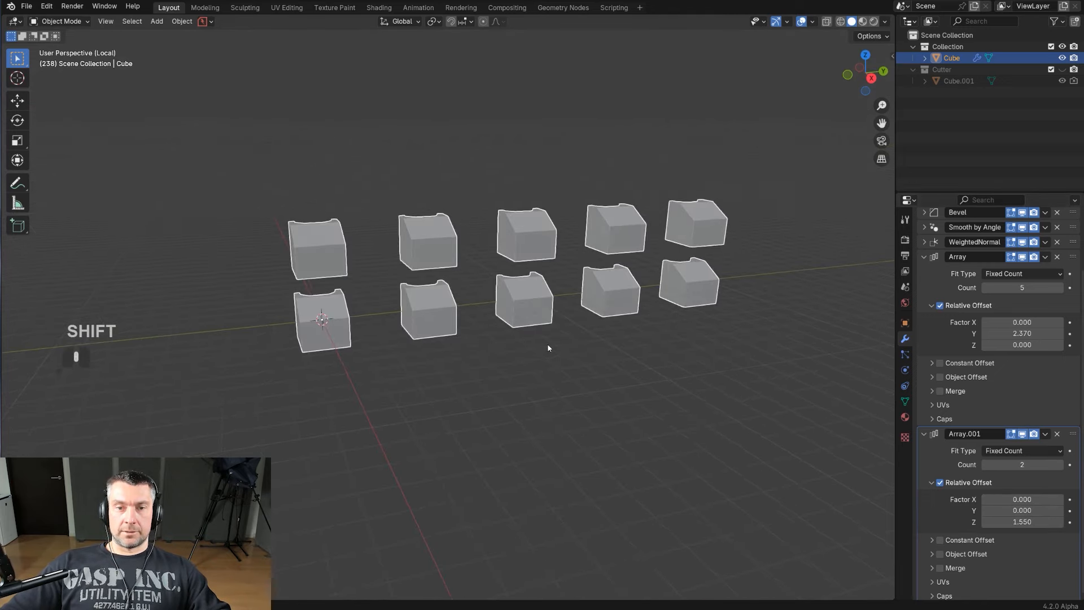
scroll(511, 251, "down", 1)
left_click_drag(1055, 465, 1073, 464)
middle_click_drag(624, 352, 623, 388)
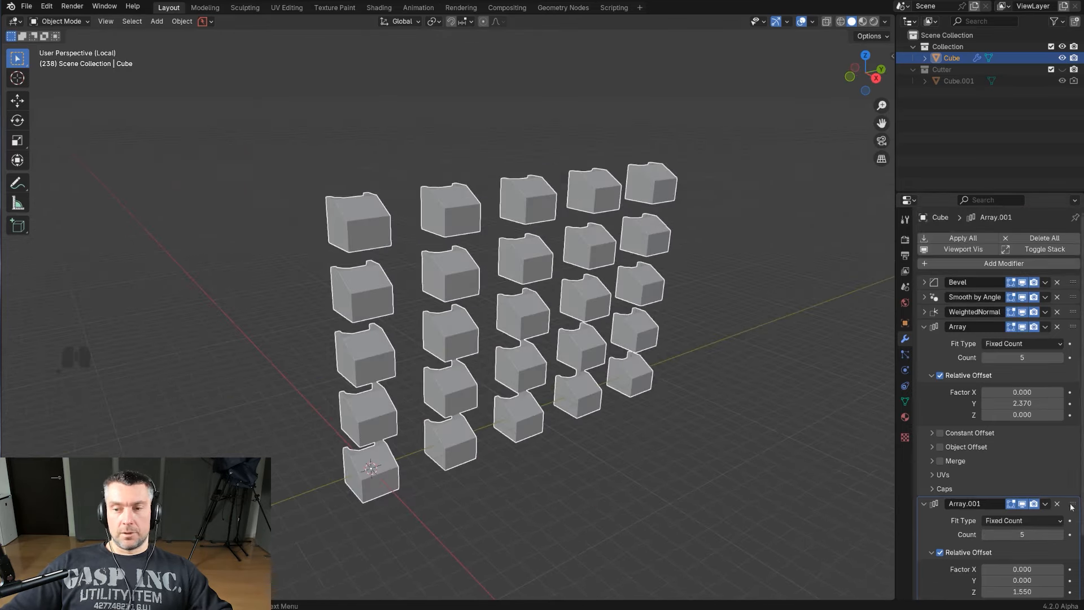
Step: Remove both Array modifiers from the notched cube
left_click(1061, 505)
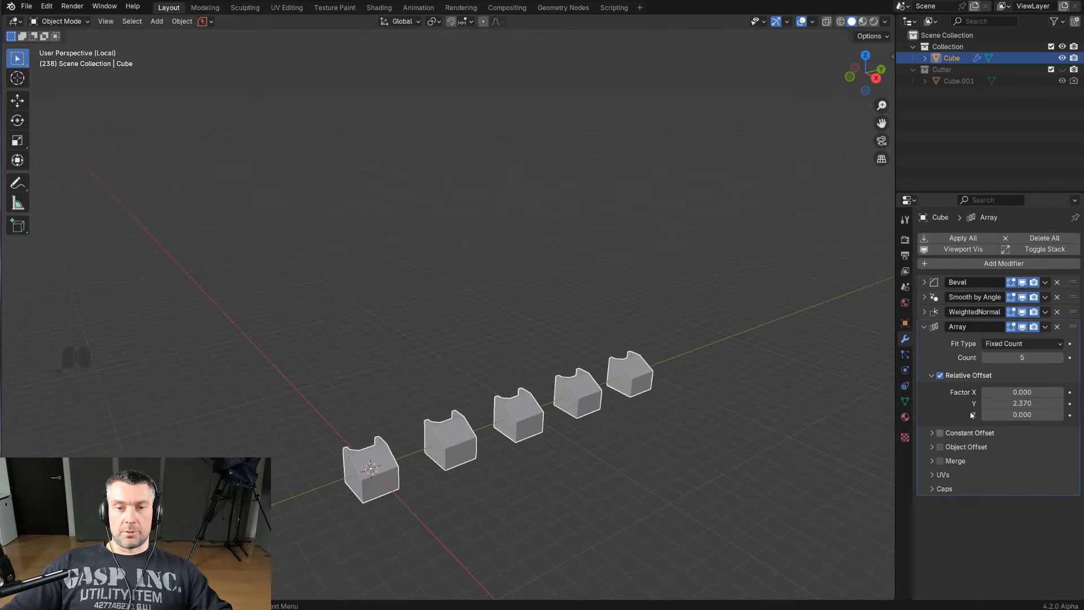
middle_click_drag(672, 350, 683, 312, "shift")
scroll(666, 350, "up", 4)
middle_click_drag(635, 370, 615, 293, "shift")
scroll(617, 296, "down", 2)
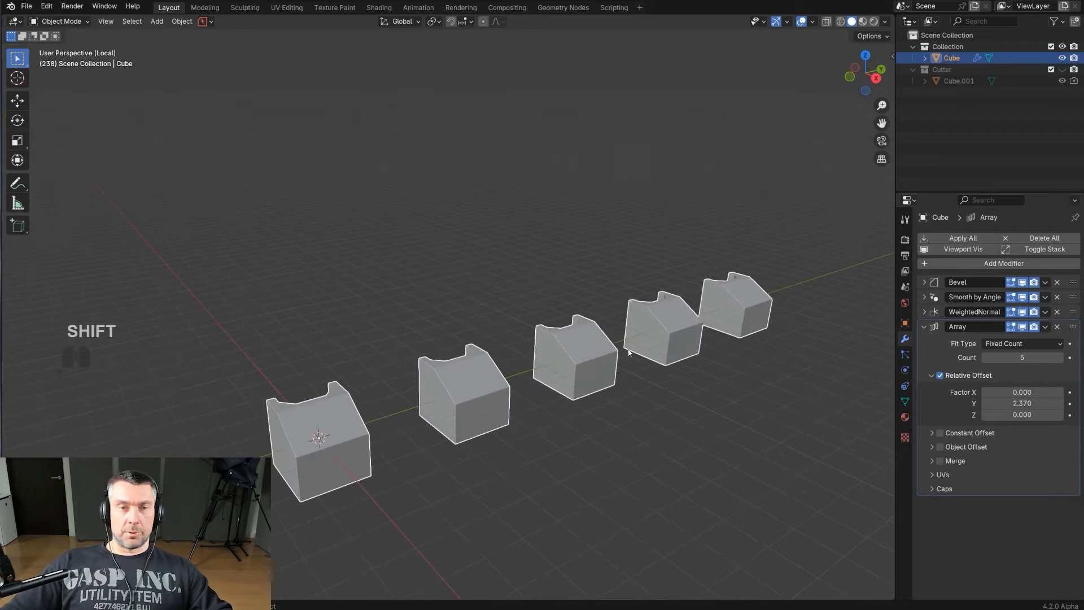
middle_click_drag(631, 350, 581, 330, "shift")
scroll(582, 331, "down", 2)
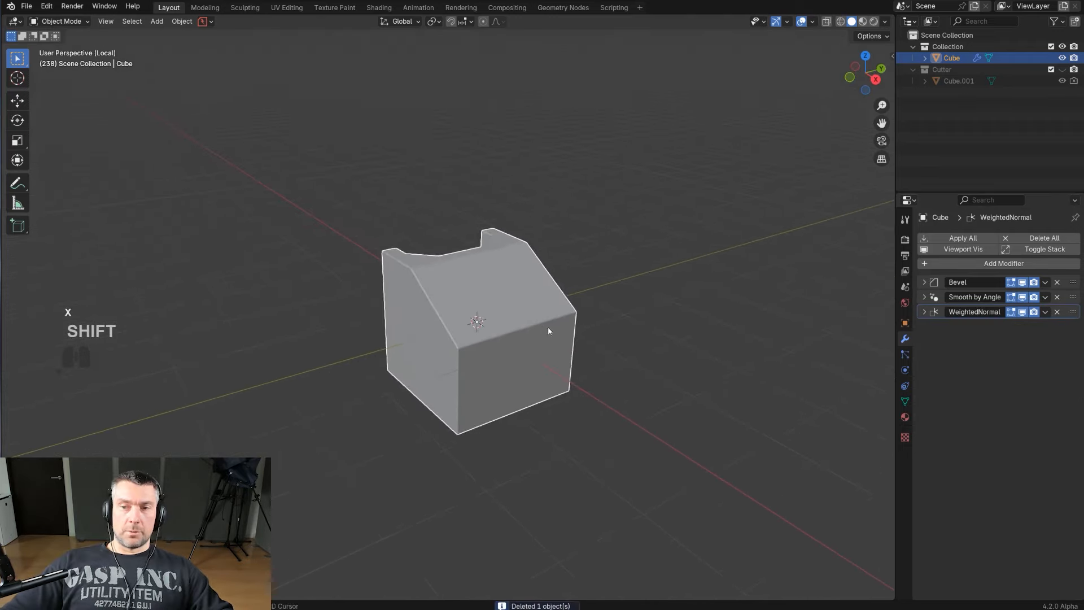
Step: Enter face editing on the cube and select the sloped face together with the vertical face directly below it
scroll(548, 327, "up", 2)
middle_click_drag(525, 335, 510, 304)
key("Tab")
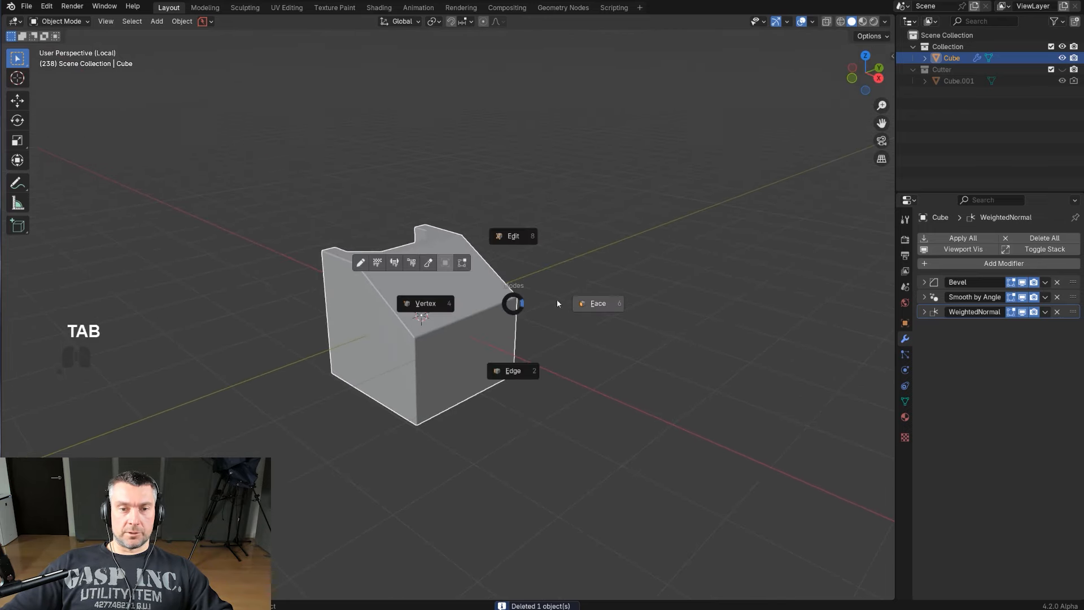
left_click(609, 306)
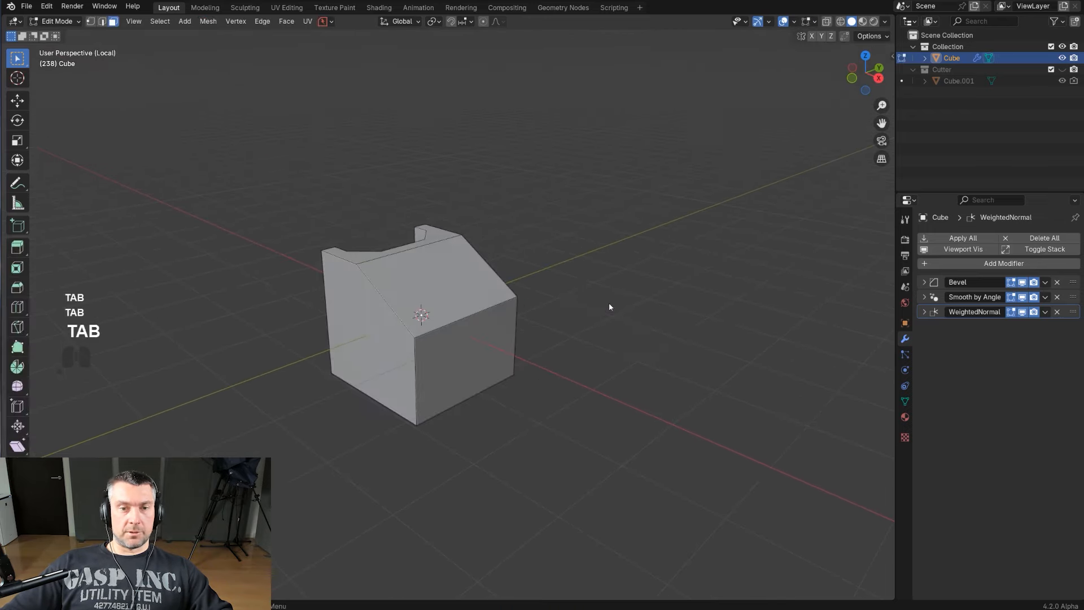
scroll(495, 300, "up", 3)
left_click(452, 293)
left_click(478, 362, "shift")
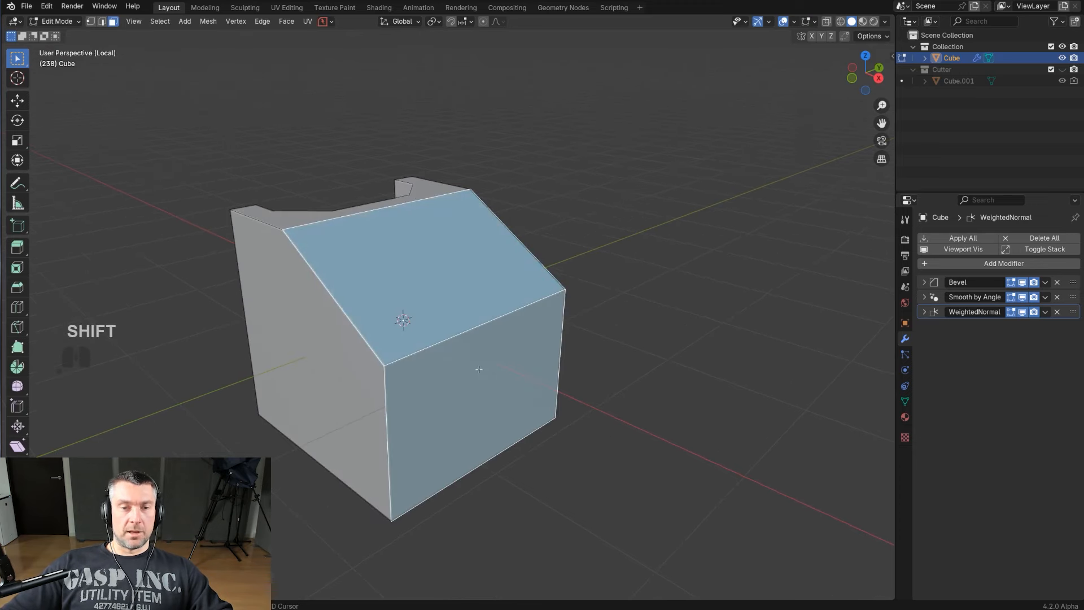
scroll(480, 364, "down", 2)
scroll(572, 336, "down", 1)
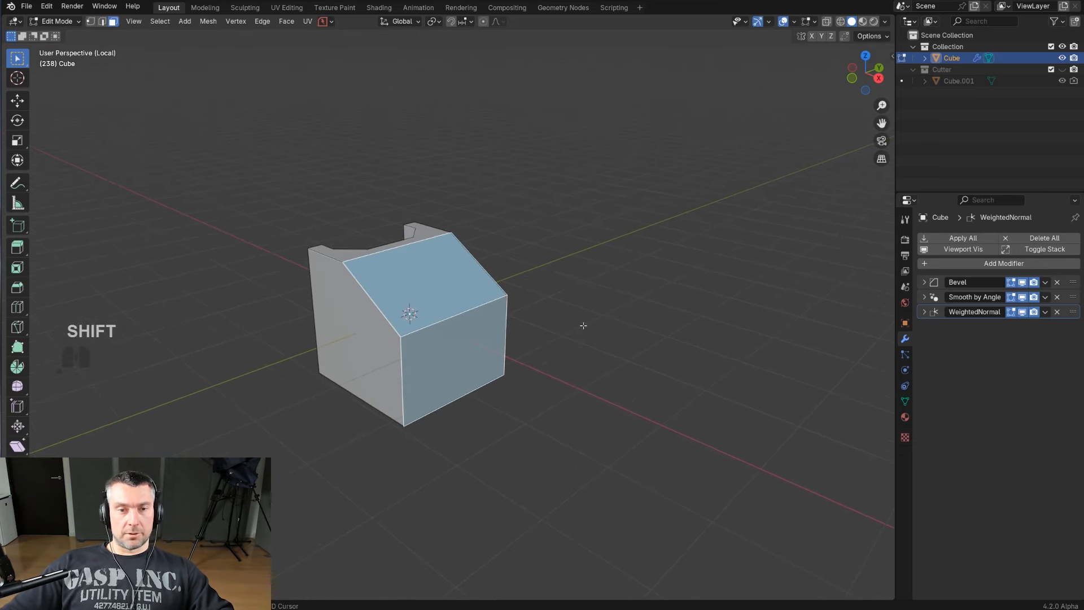
Step: Duplicate the two selected faces in place, cancelling any movement so the copy stays at the original position
key("shift+d")
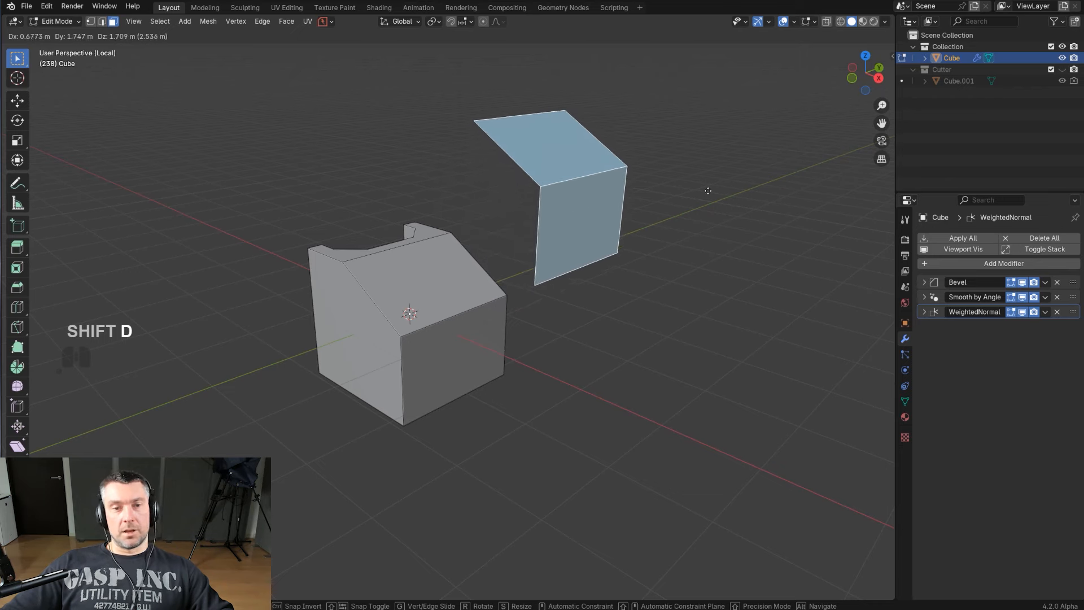
right_click(767, 145)
middle_click_drag(665, 216, 644, 203)
scroll(604, 236, "up", 2)
middle_click_drag(600, 239, 622, 249, "shift")
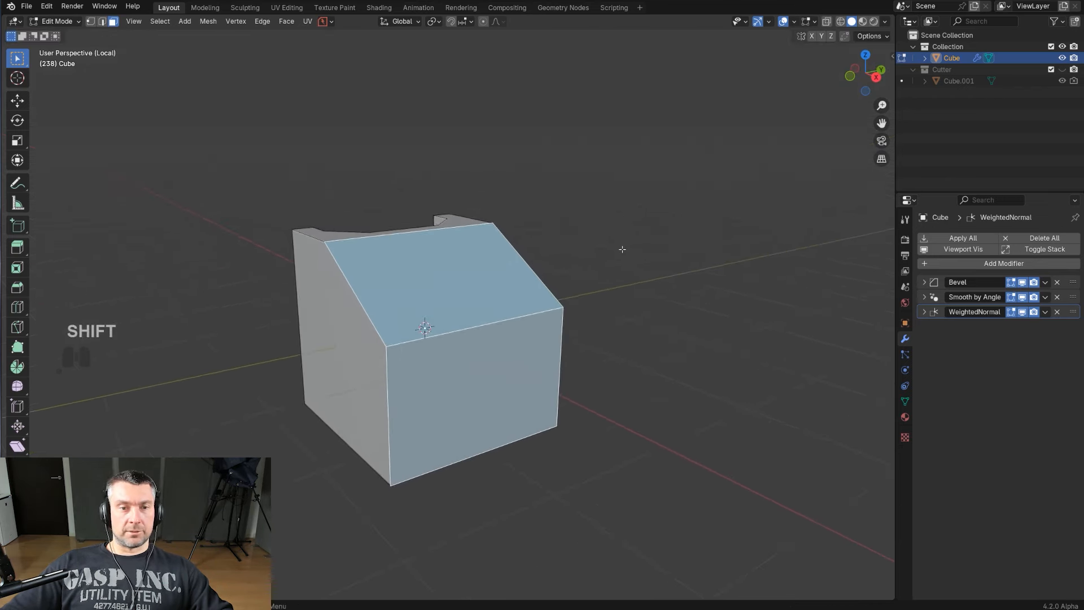
scroll(588, 368, "down", 2)
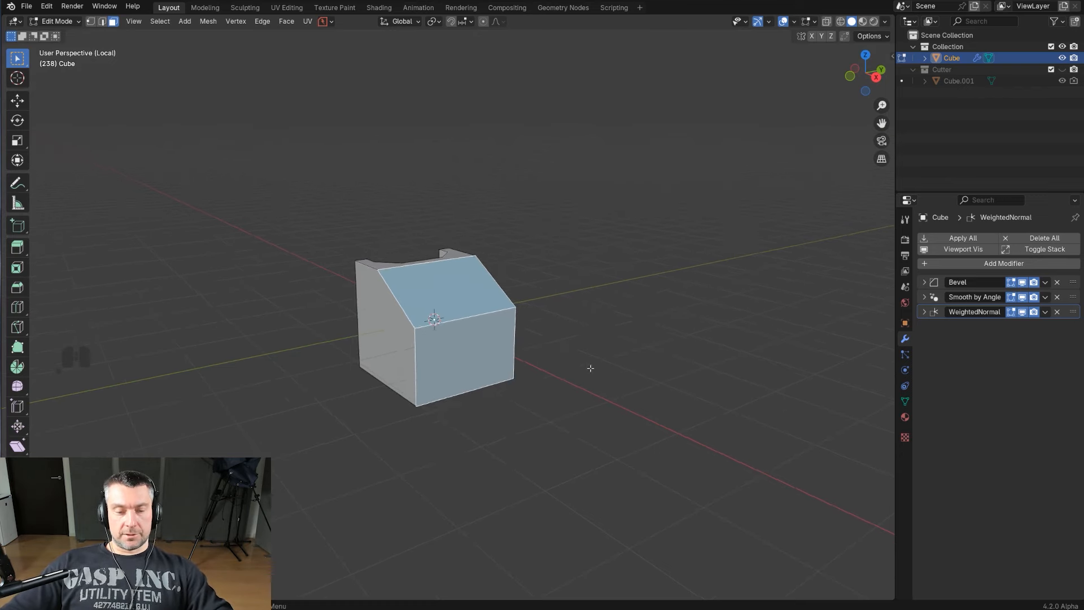
key("g")
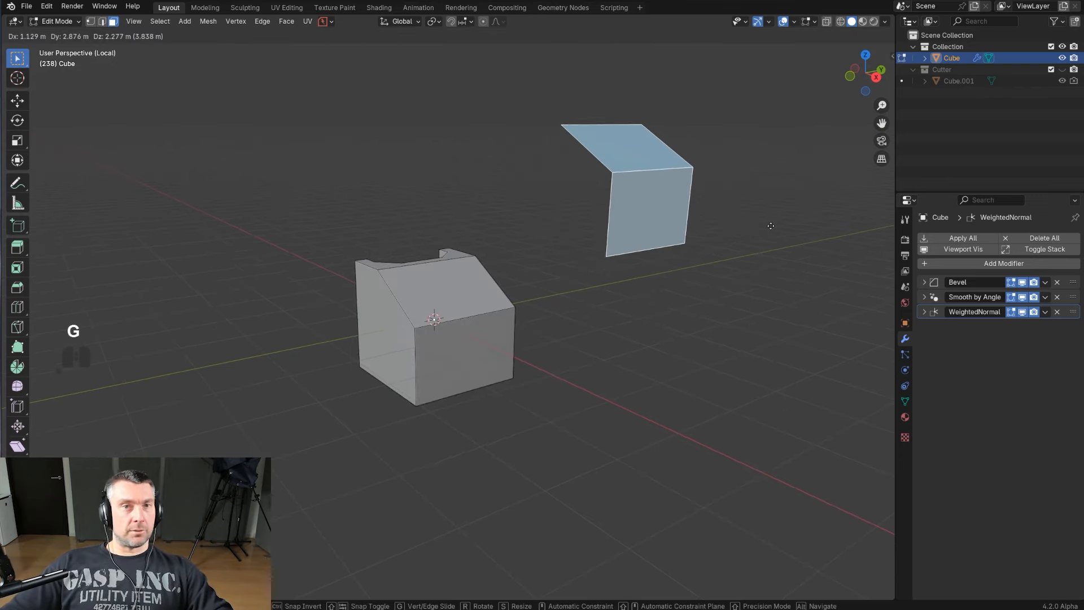
right_click(771, 226)
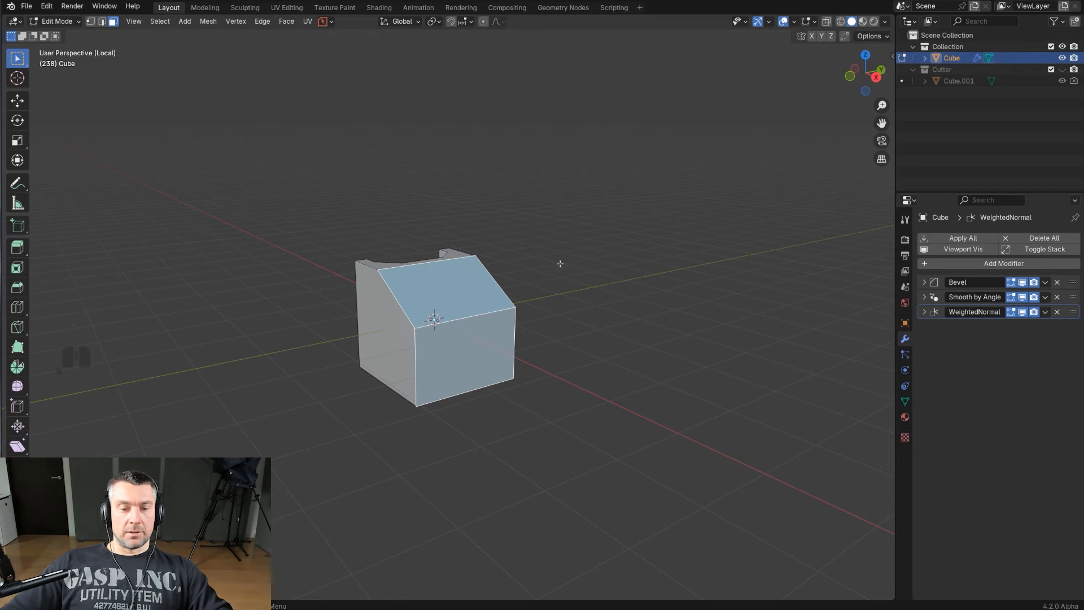
Step: Separate the duplicated faces from the cube into their own object by selection
key("p")
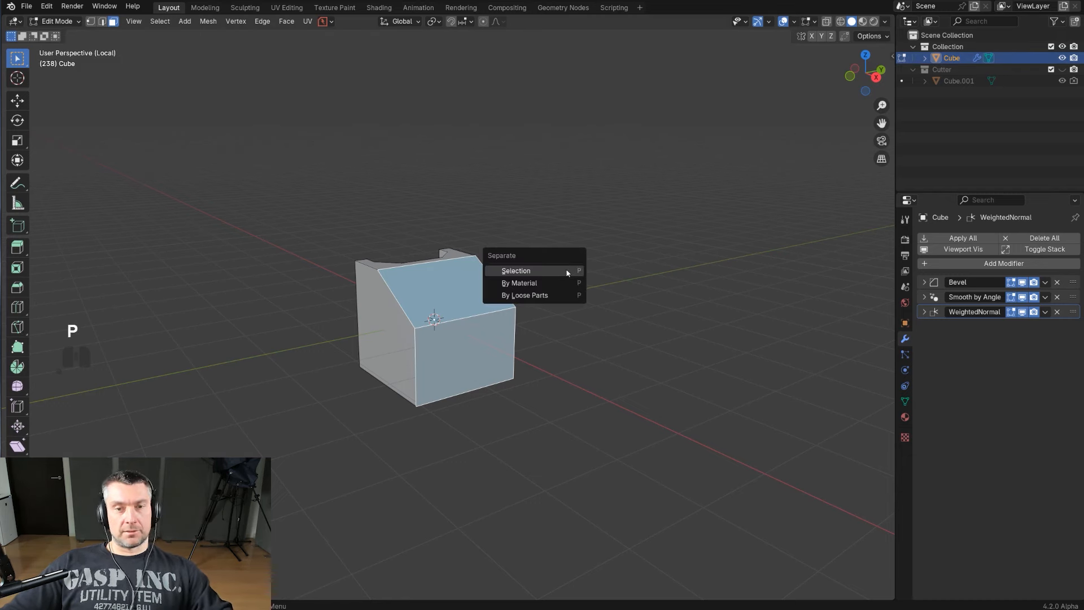
left_click(568, 273)
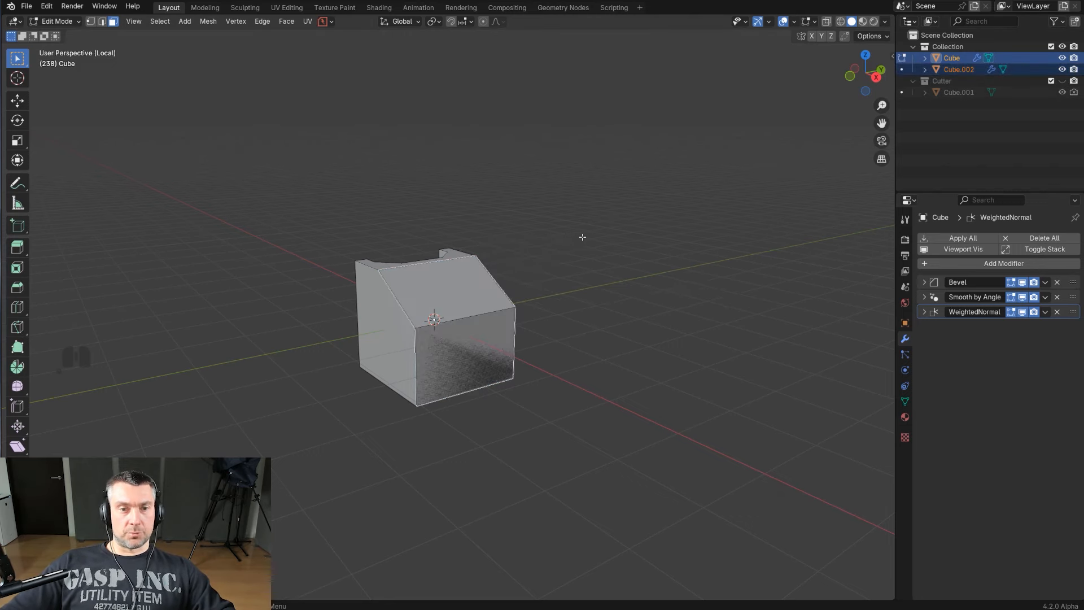
scroll(582, 243, "up", 2)
middle_click_drag(579, 291, 566, 283, "shift")
scroll(566, 283, "up", 1)
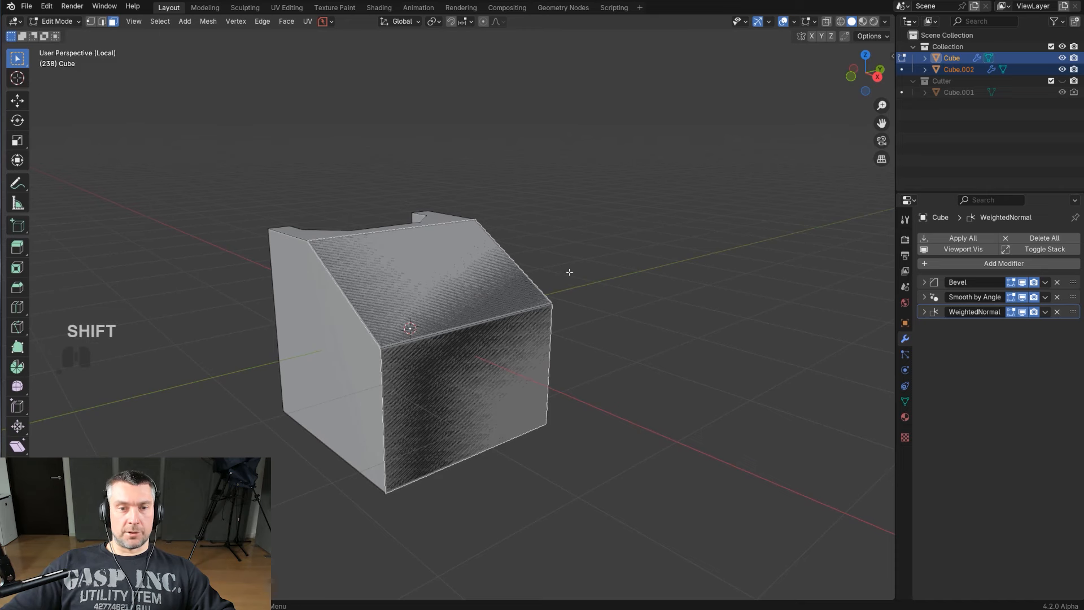
scroll(541, 316, "down", 2)
Step: Return to Object Mode and move the separated two-face panel along the X axis away from the cube
key("Tab")
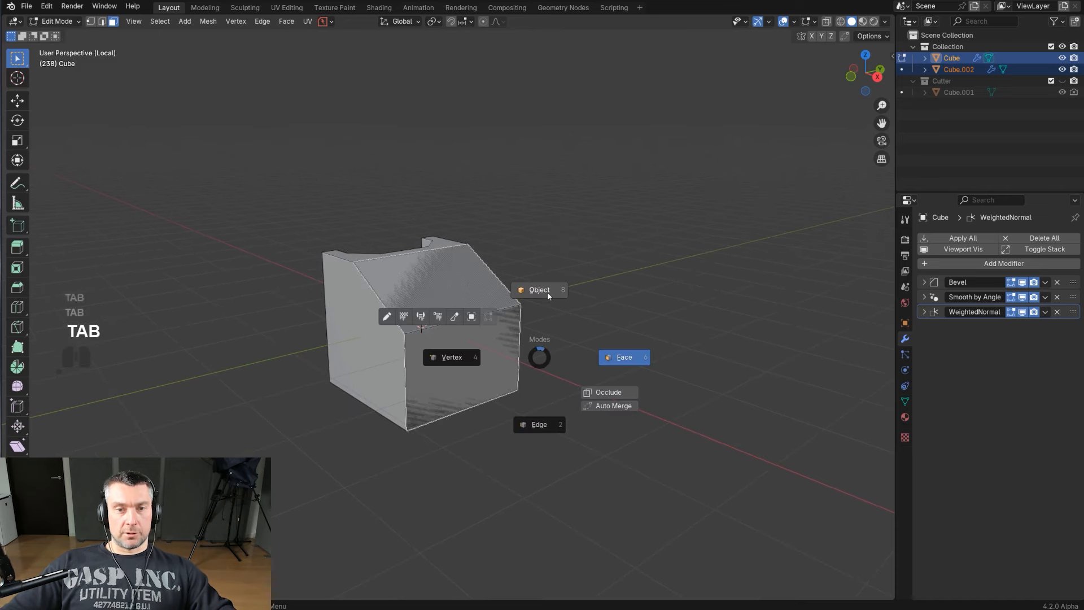
left_click(549, 296)
left_click(501, 297)
key("g")
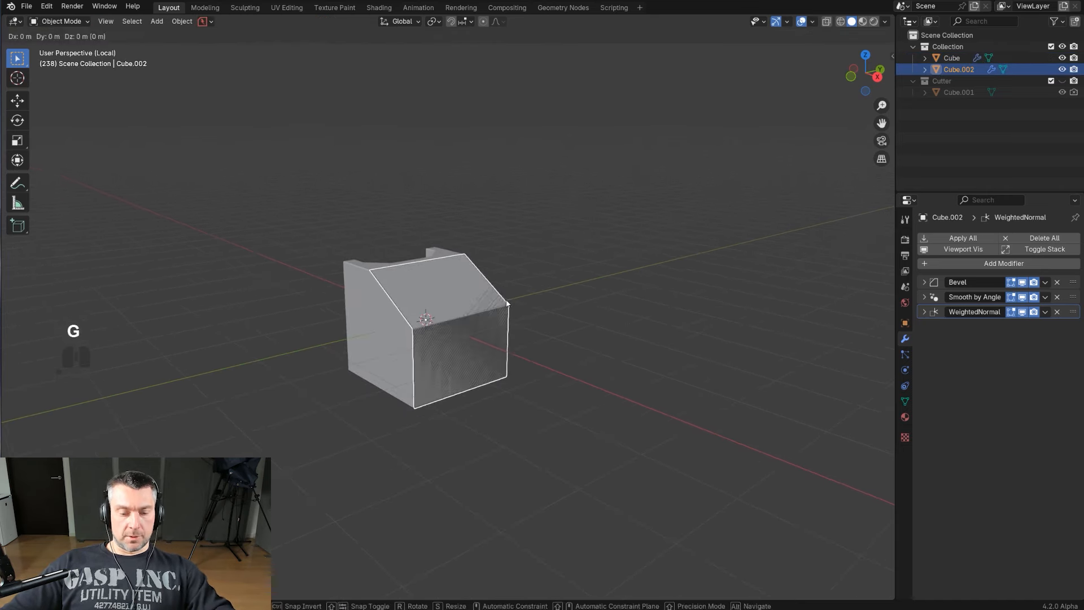
key("x")
left_click(551, 319)
middle_click_drag(553, 318, 699, 291)
scroll(668, 302, "up", 4)
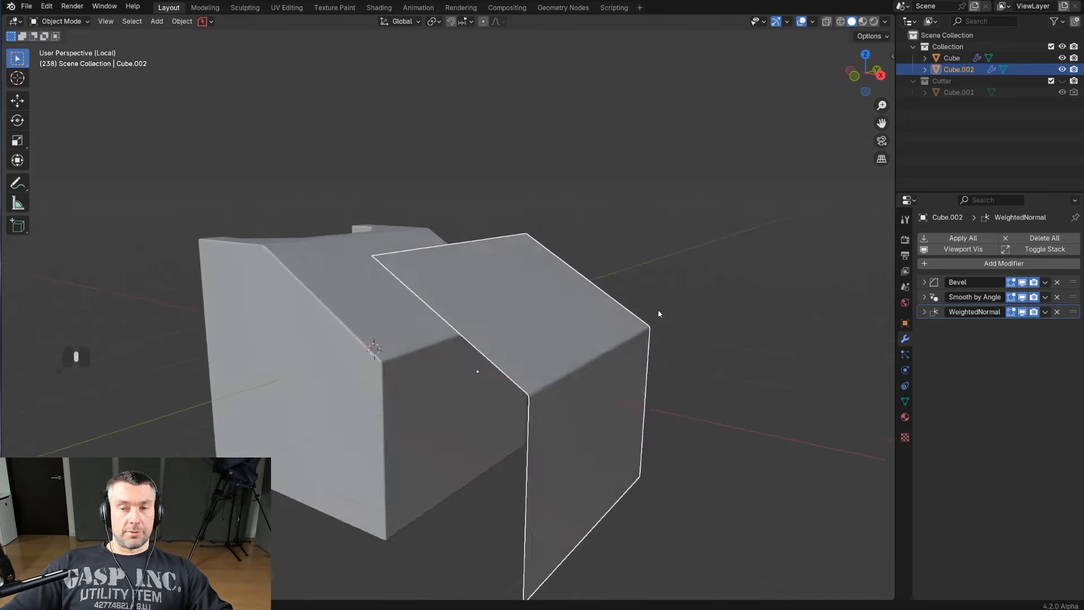
Step: Add a Solidify modifier to the separated panel
scroll(659, 313, "down", 3)
left_click(1008, 263)
mouse_move(975, 267)
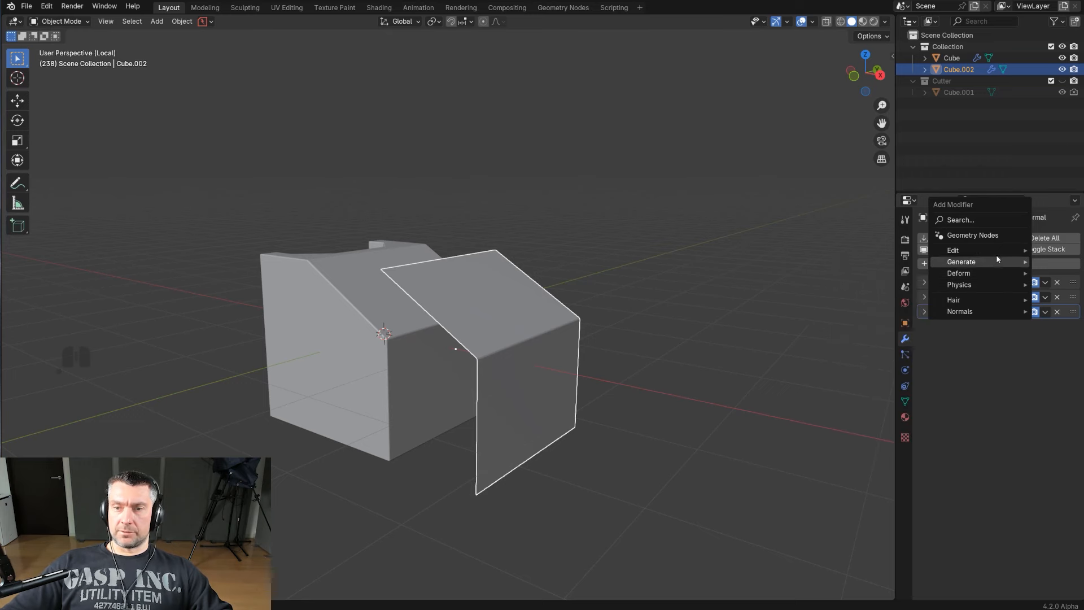
mouse_move(995, 252)
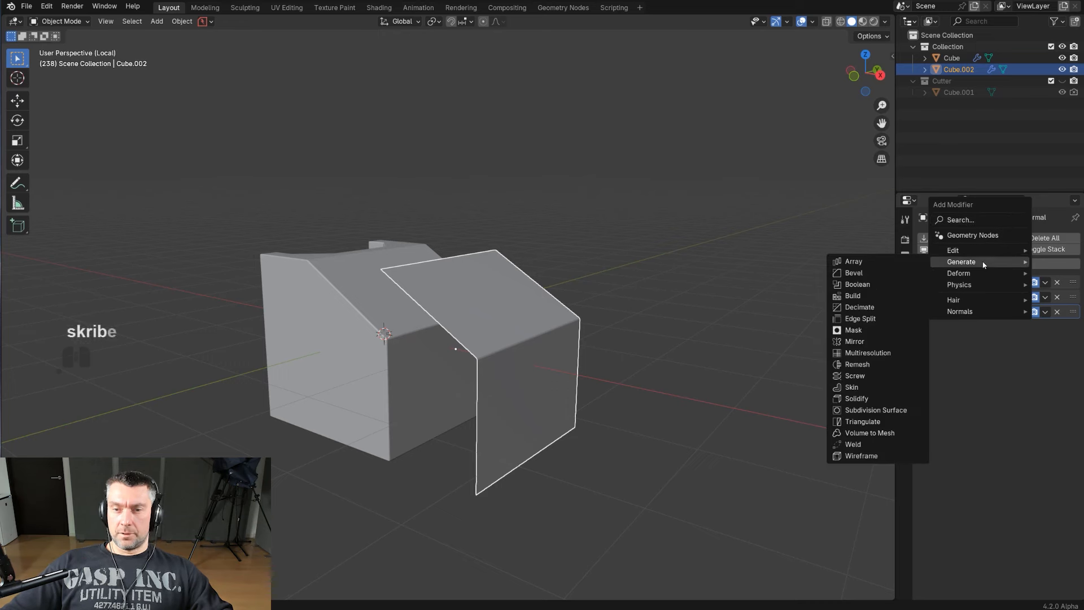
left_click(856, 399)
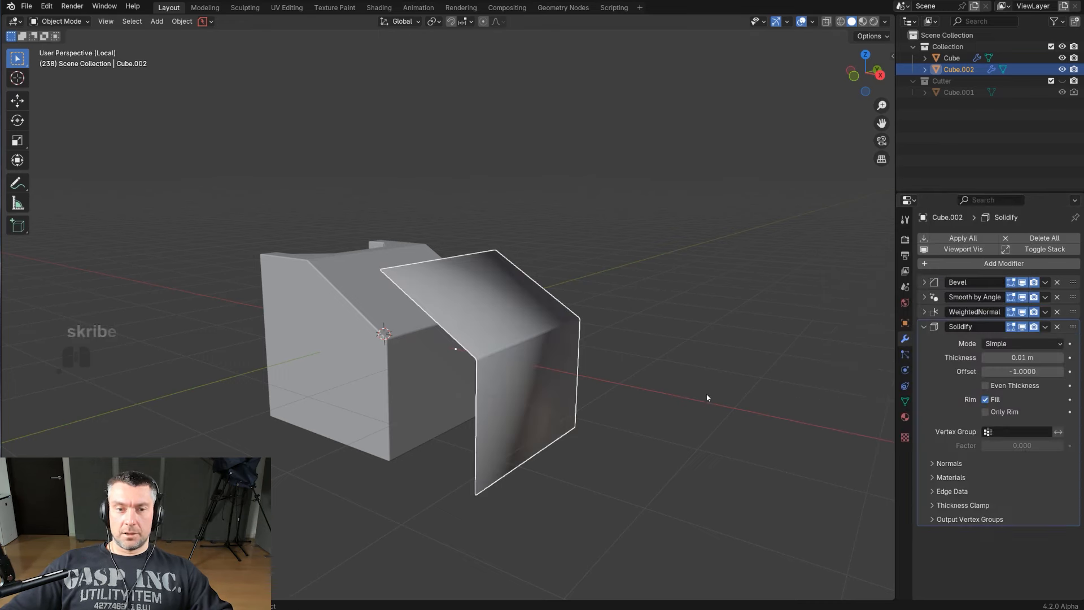
Step: Set the Solidify thickness to -0.083 m and move the modifier to the beginning of the stack, before Bevel
scroll(683, 361, "up", 3)
scroll(681, 358, "down", 3)
mouse_move(627, 333)
middle_mouse_down("shift")
mouse_move(582, 308)
mouse_move(618, 324)
middle_mouse_up("shift")
middle_click_drag(672, 364, 701, 364, "shift")
middle_click_drag(762, 385, 636, 366)
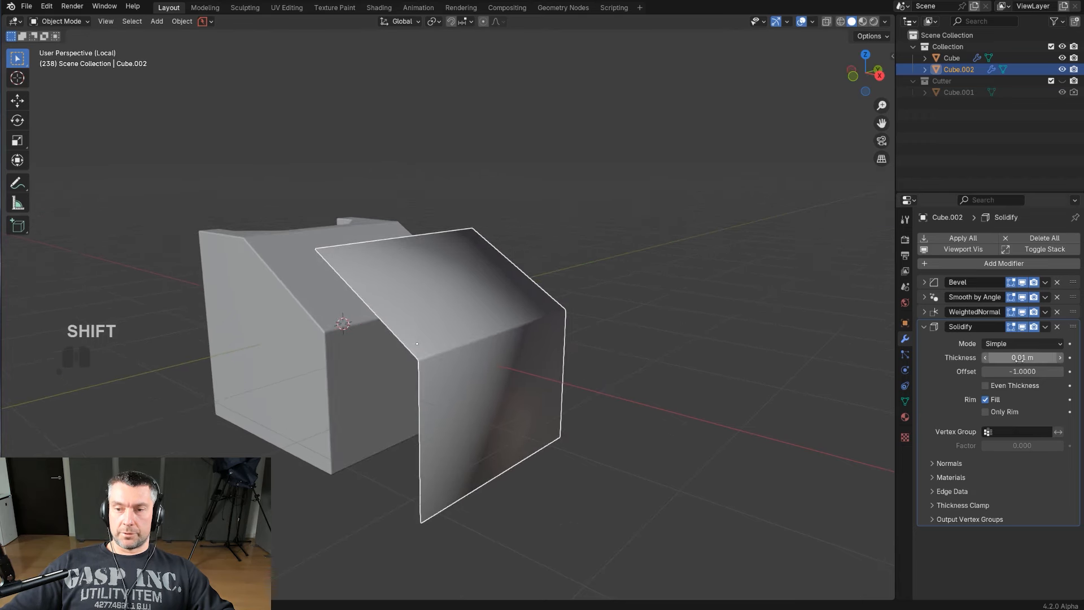
mouse_move(1019, 357)
left_mouse_down()
mouse_move(1064, 358)
mouse_move(1014, 357)
left_mouse_up()
mouse_move(673, 362)
middle_mouse_down()
mouse_move(558, 374)
mouse_move(553, 364)
mouse_move(686, 353)
mouse_move(660, 416)
mouse_move(806, 332)
mouse_move(672, 367)
mouse_move(683, 356)
middle_mouse_up()
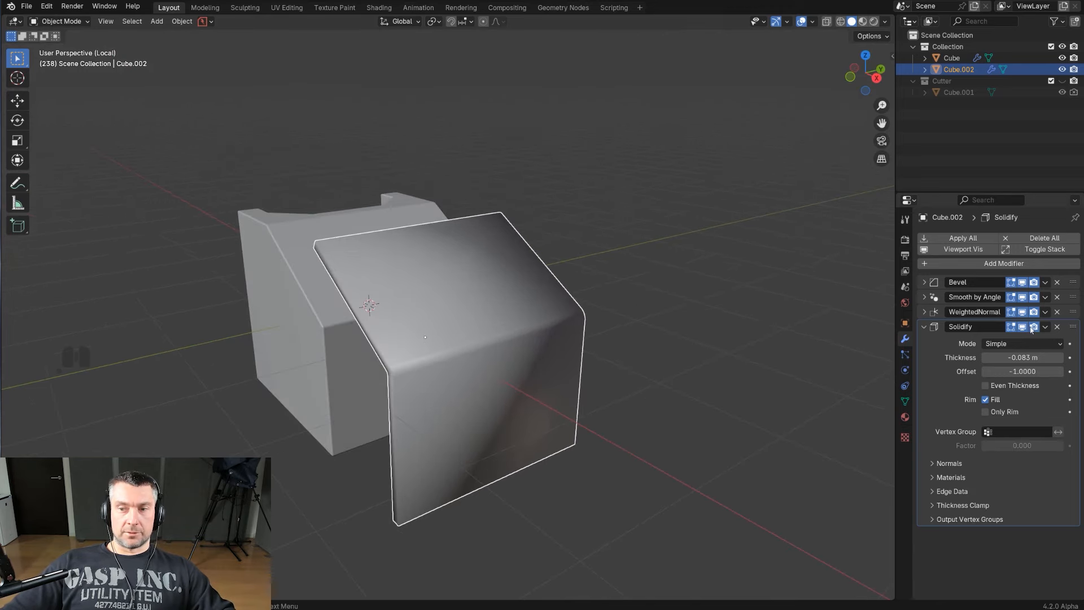
left_click_drag(1076, 327, 1074, 282)
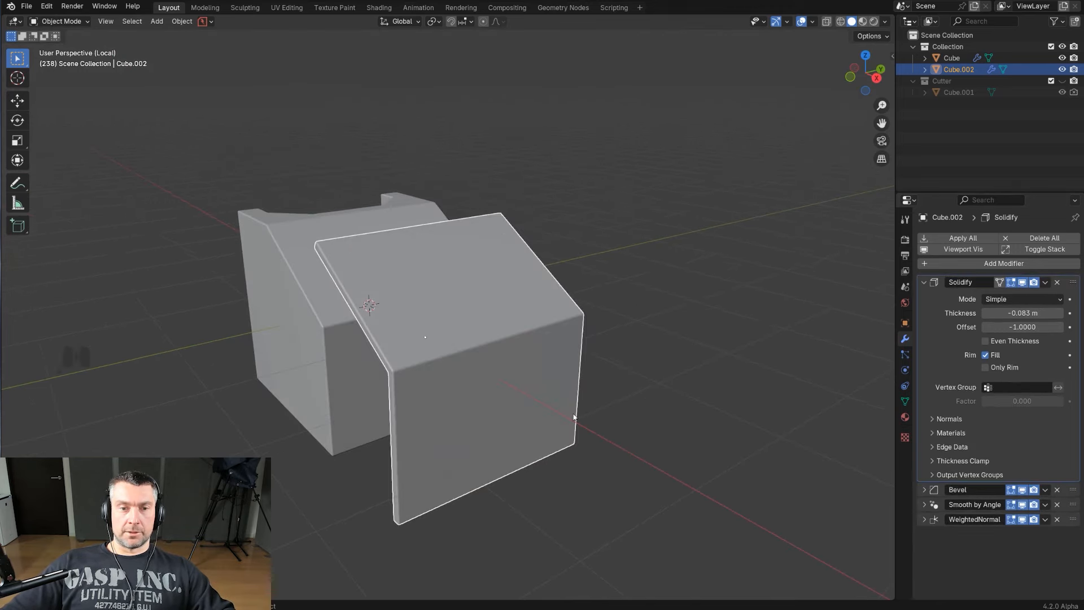
mouse_move(666, 390)
middle_mouse_down()
mouse_move(610, 399)
mouse_move(625, 377)
mouse_move(679, 363)
mouse_move(588, 391)
mouse_move(607, 390)
middle_mouse_up()
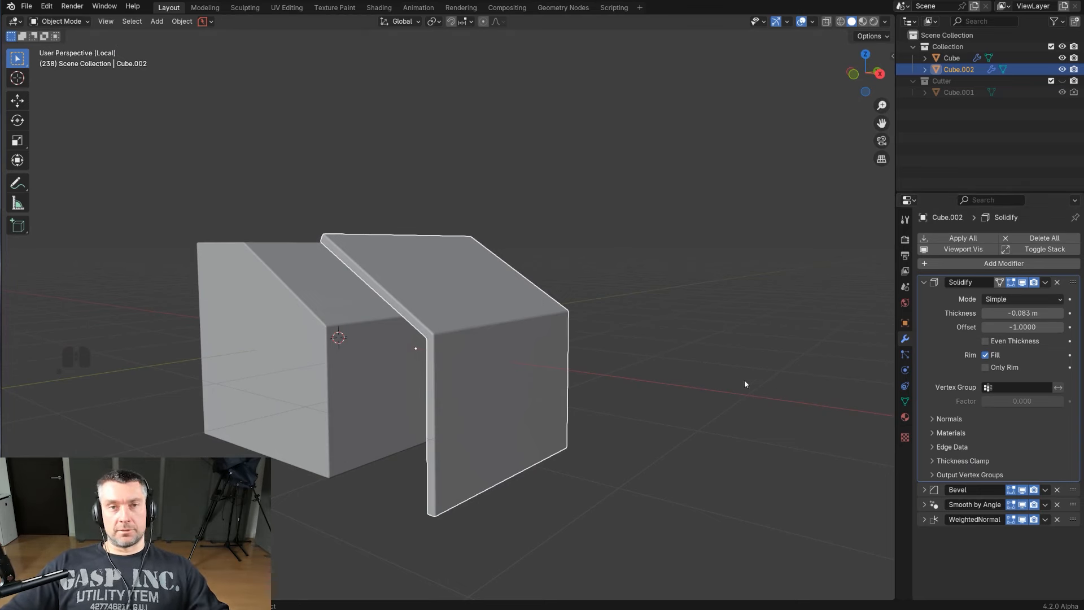
Step: Toggle Even Thickness on the panel's Solidify modifier to compare the bend, leaving the option enabled
scroll(573, 364, "up", 2)
middle_click_drag(575, 357, 559, 373, "shift")
scroll(522, 322, "down", 1)
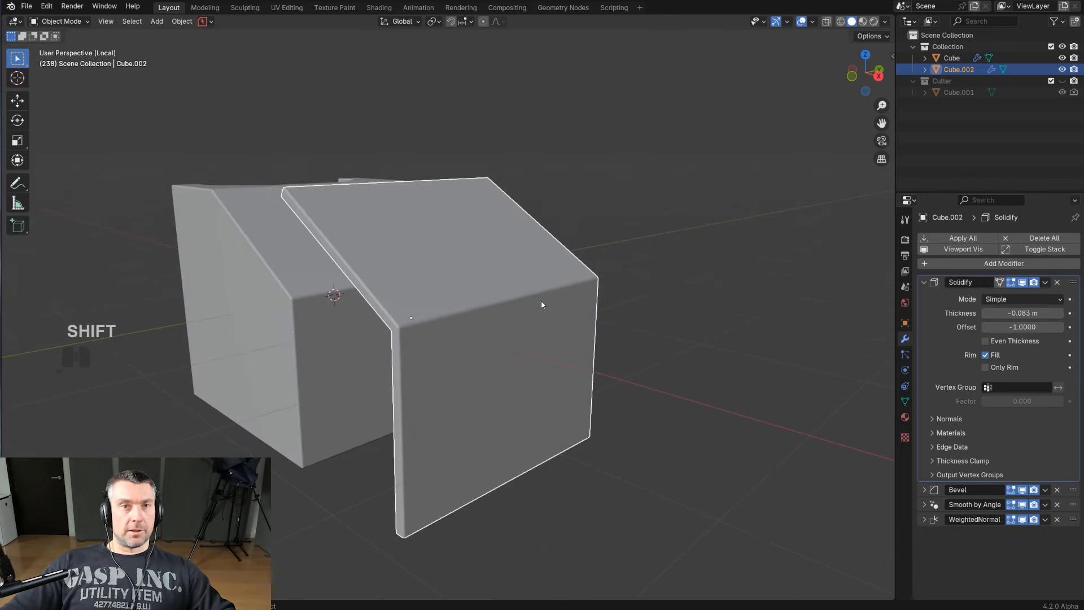
middle_click_drag(541, 305, 542, 267)
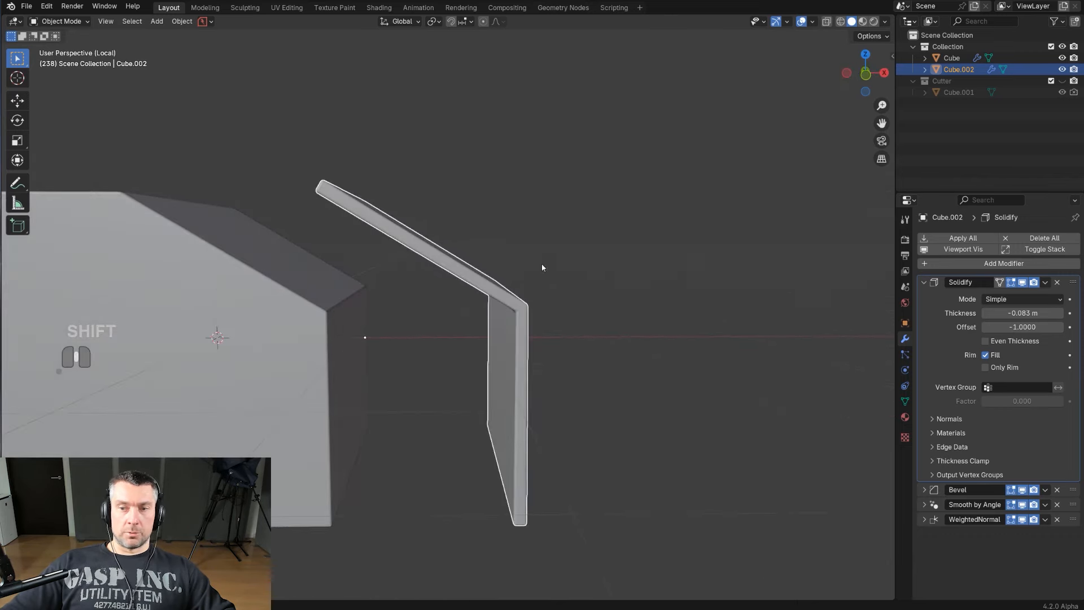
left_click(985, 340)
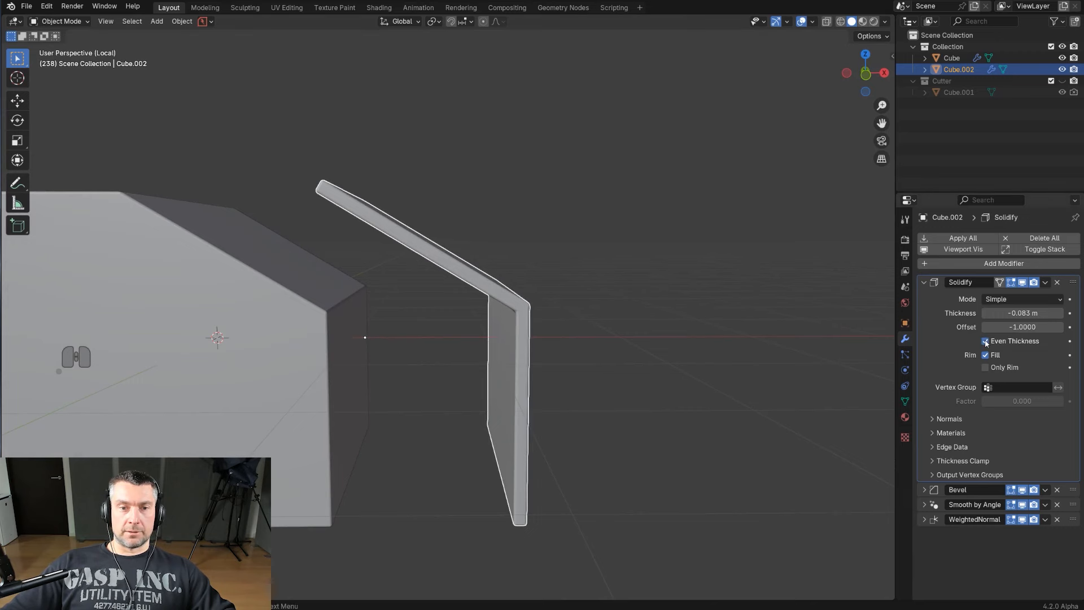
scroll(629, 363, "up", 3)
scroll(301, 181, "down", 1)
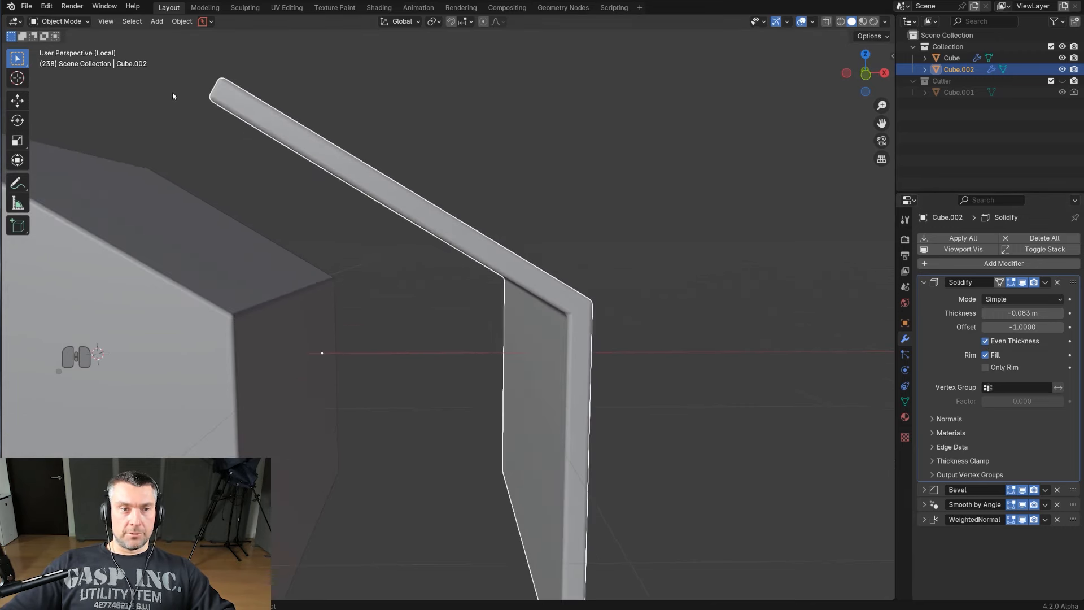
key("ctrl+z")
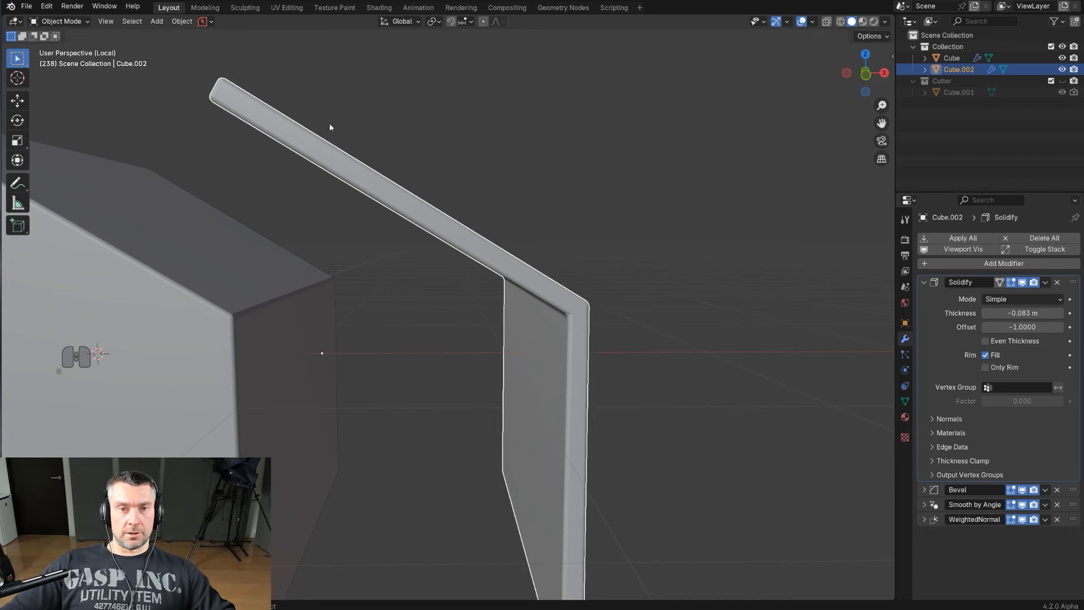
left_click(985, 340)
scroll(738, 343, "down", 3)
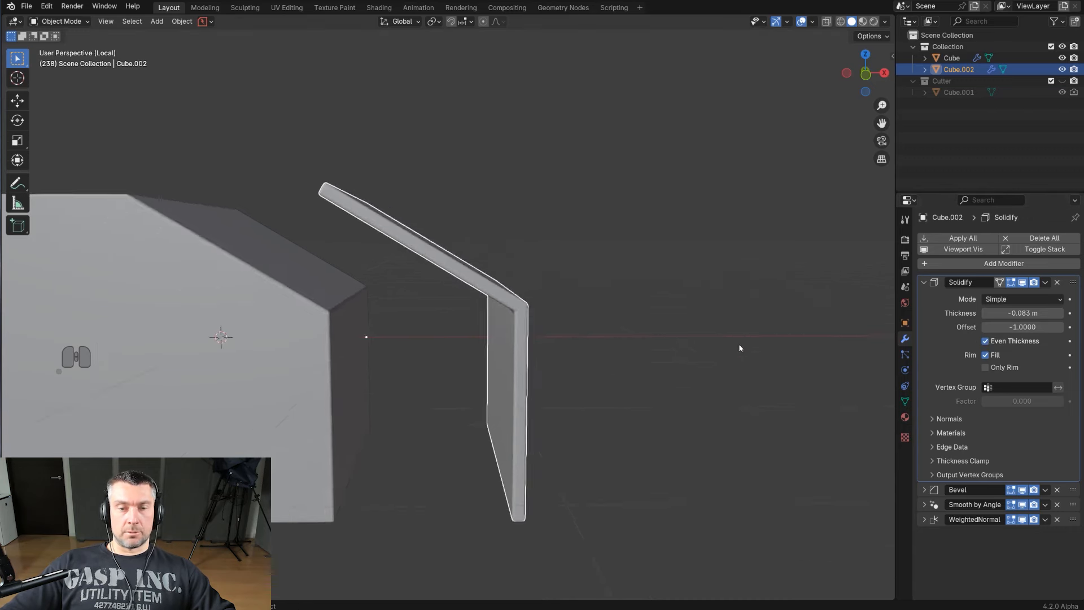
Step: Enable Only Rim on the panel's Solidify modifier and inspect the panel's inner side
middle_click_drag(739, 344, 703, 341)
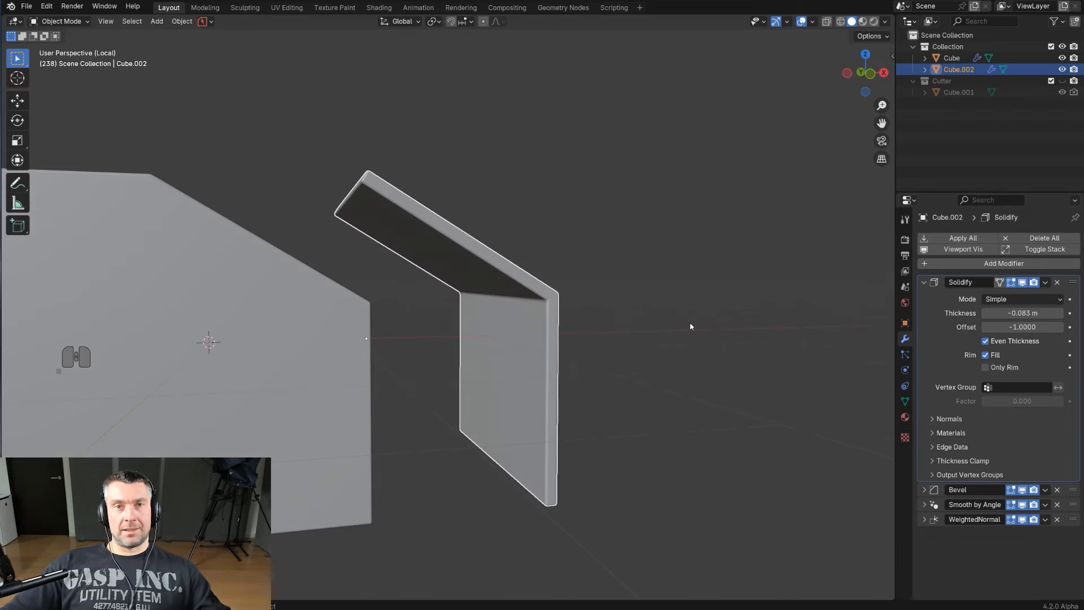
left_click(985, 367)
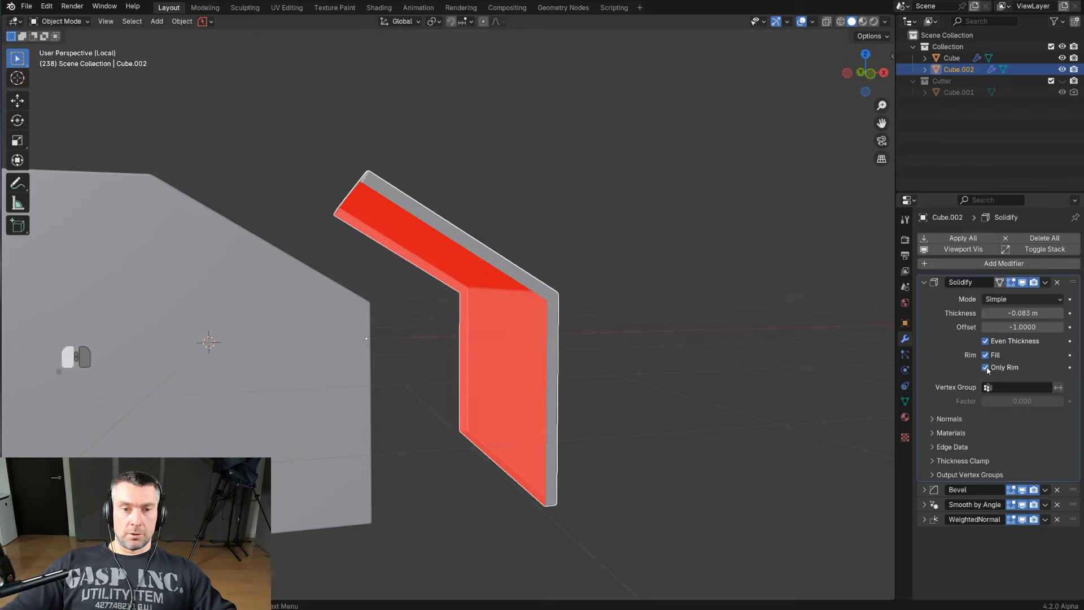
middle_click_drag(618, 387, 468, 153)
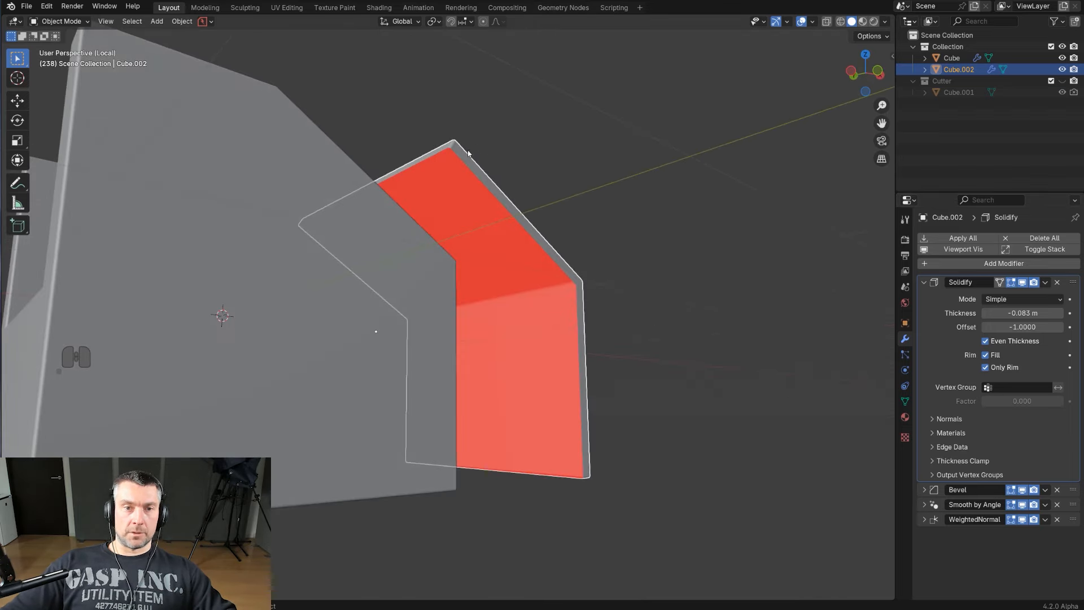
middle_click_drag(575, 445, 481, 148)
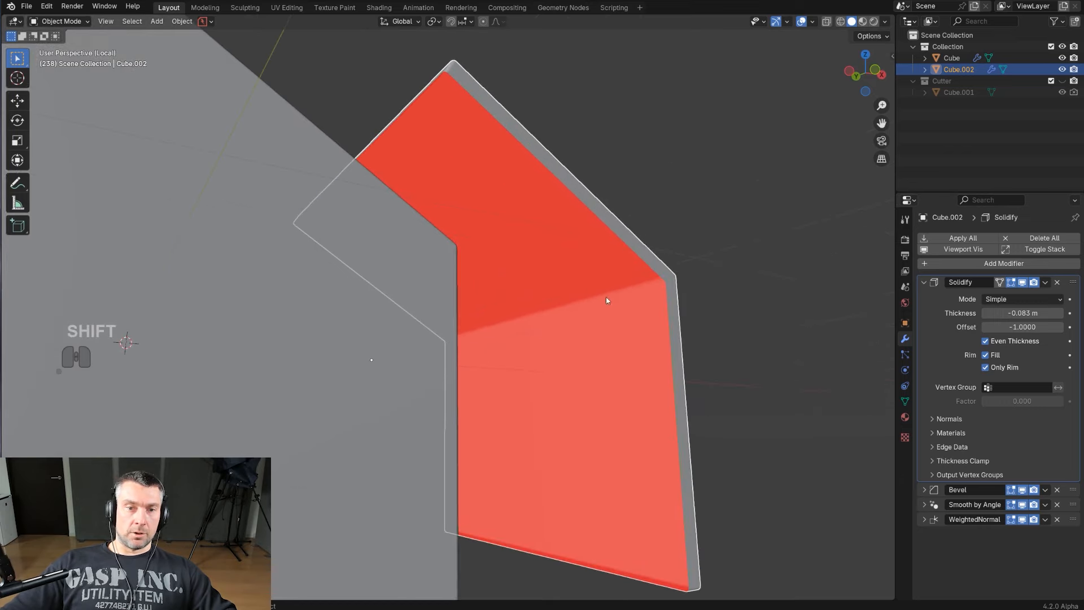
middle_click_drag(607, 301, 498, 273)
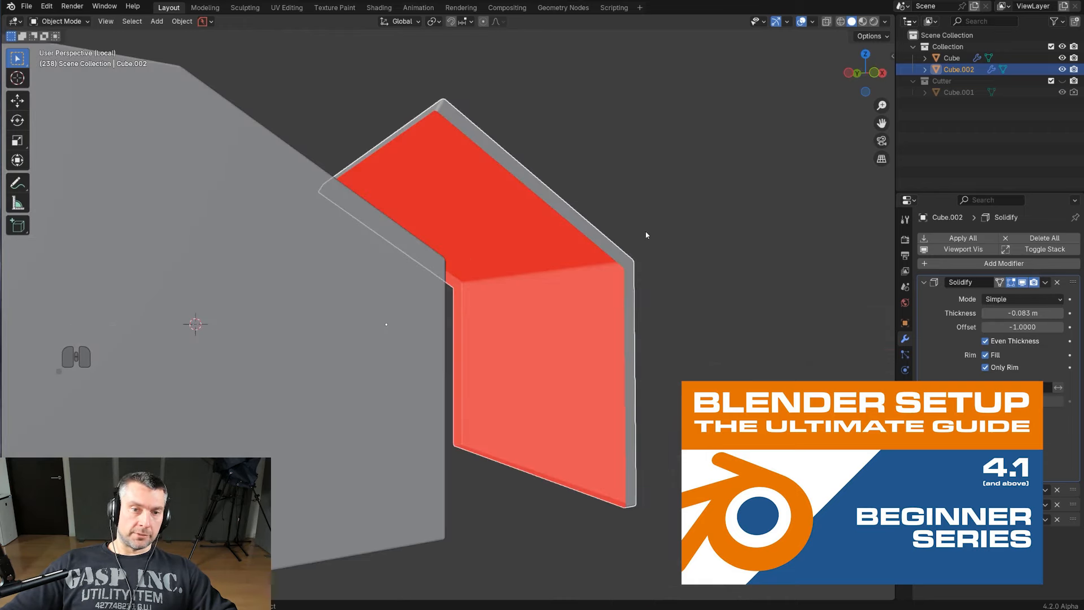
middle_click_drag(646, 235, 500, 266)
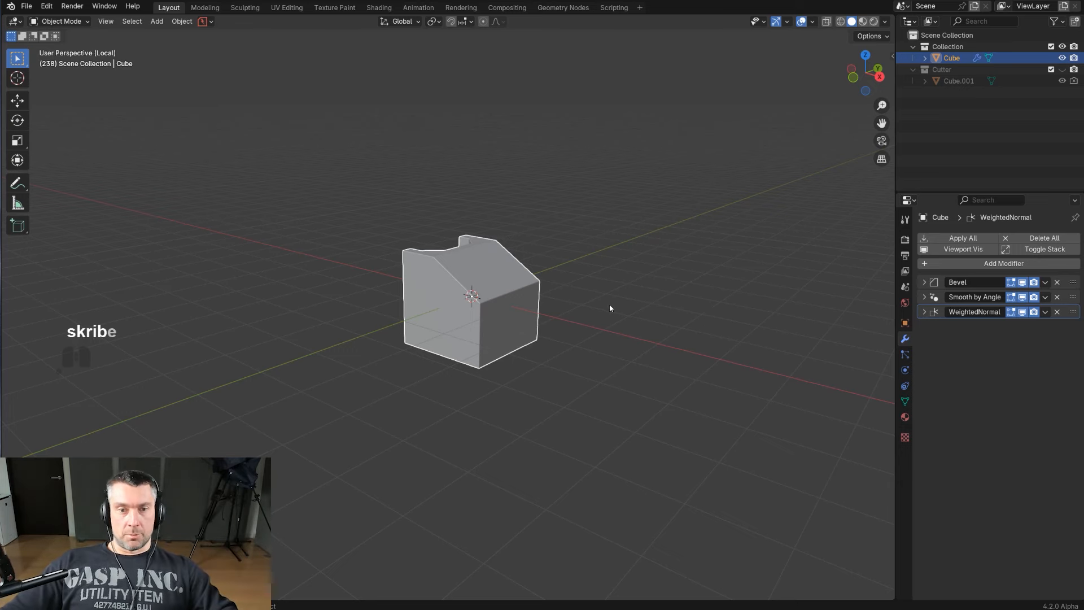
Step: Move the cube along the X axis in the positive direction, away from the world origin
middle_click_drag(503, 307, 562, 318)
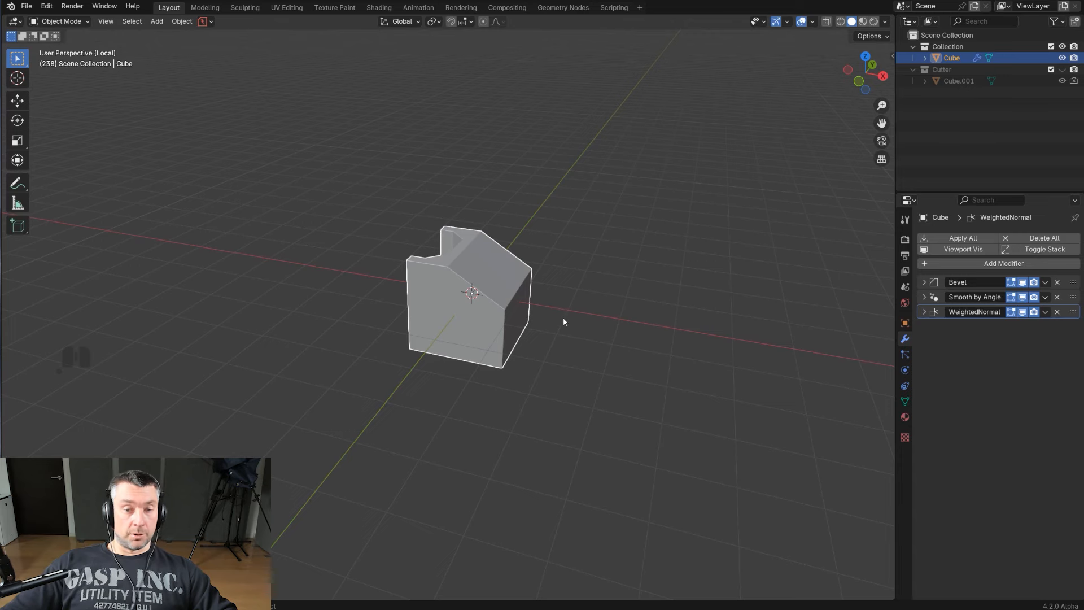
key("ctrl+z")
key("g")
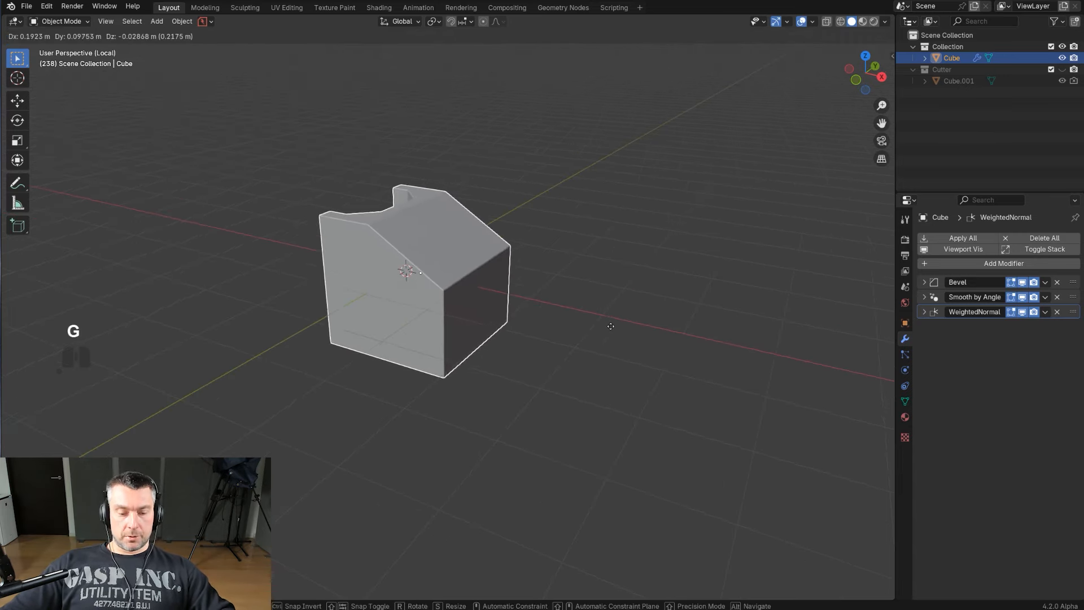
key("x")
left_click(736, 345)
middle_click_drag(736, 345, 806, 345, "shift")
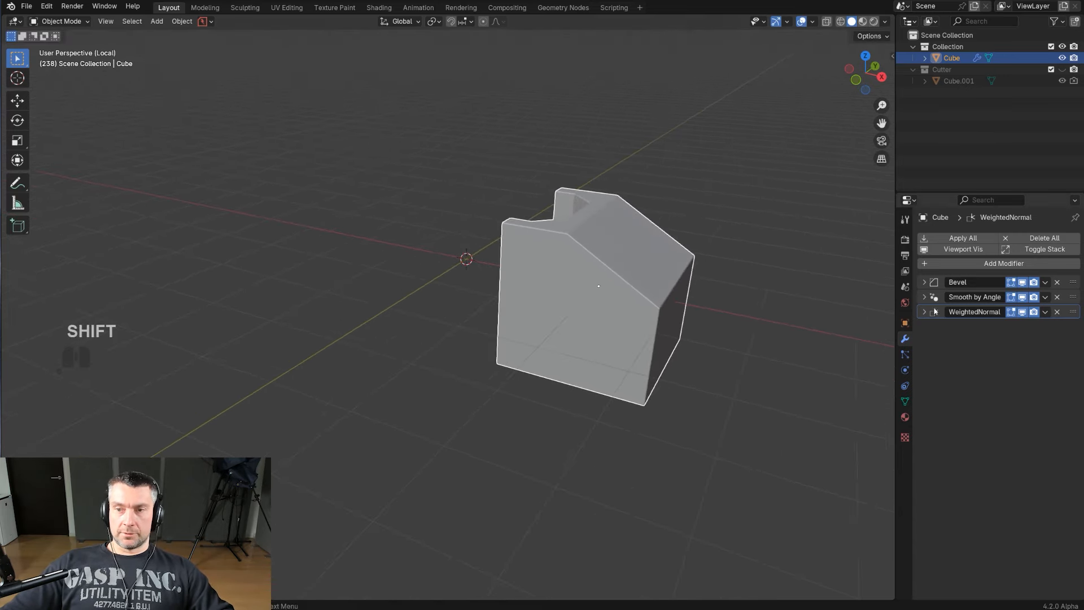
Step: Add a Mirror modifier to the cube and examine the mirrored geometry around its own origin
left_click(991, 265)
mouse_move(984, 269)
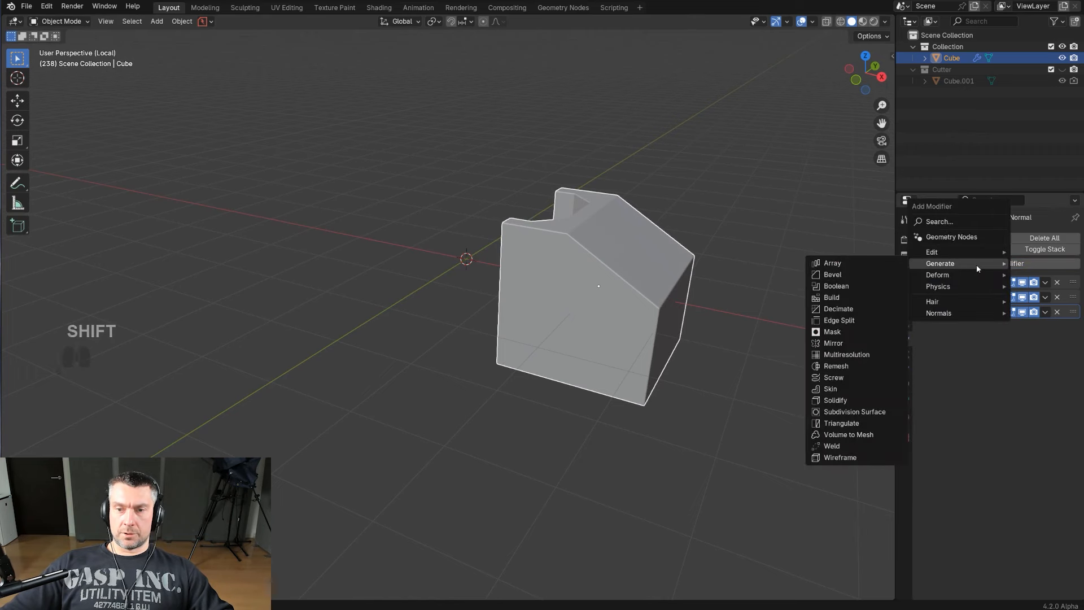
left_click(833, 343)
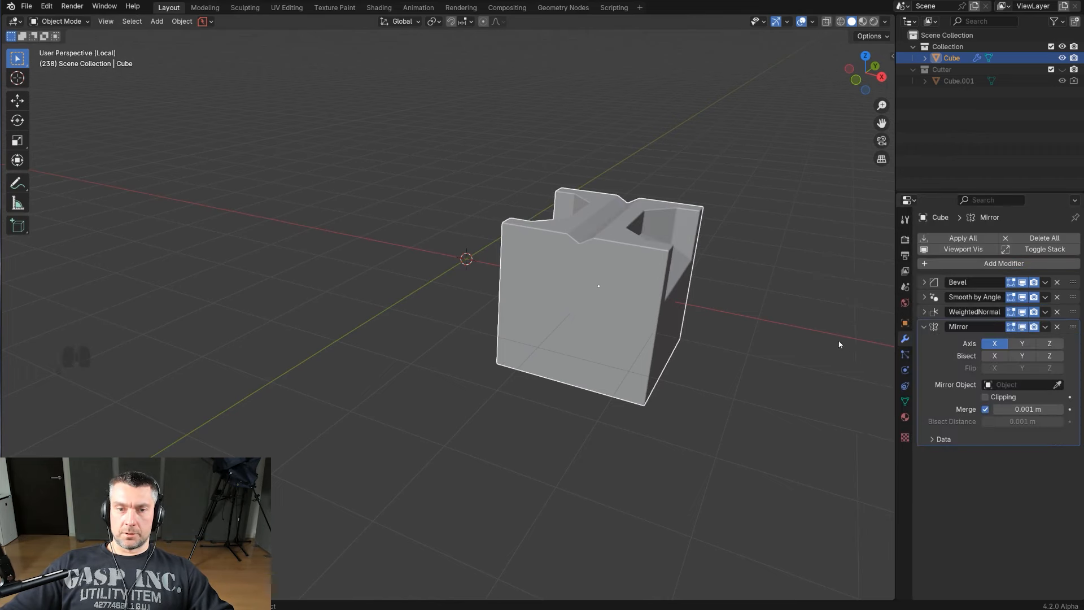
middle_click_drag(616, 331, 769, 367, "shift")
scroll(594, 337, "down", 2)
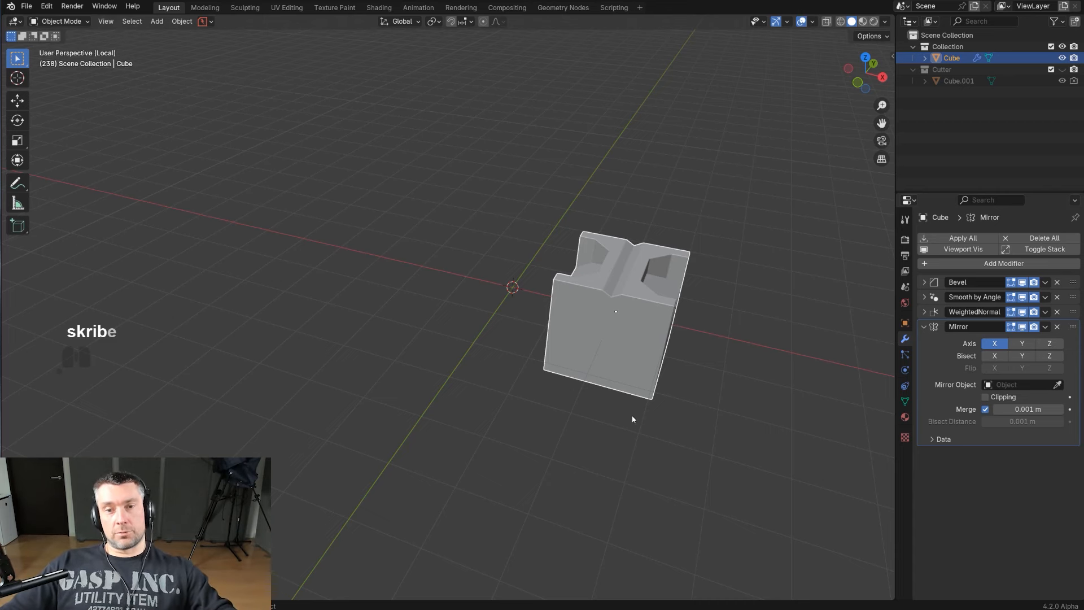
scroll(631, 372, "up", 4)
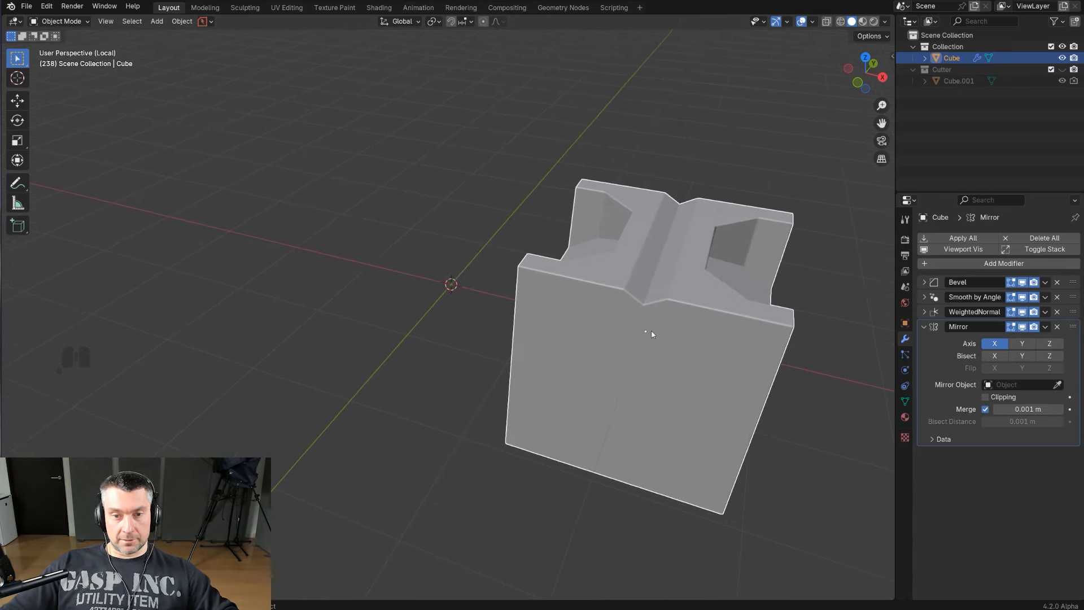
middle_click_drag(728, 367, 617, 353)
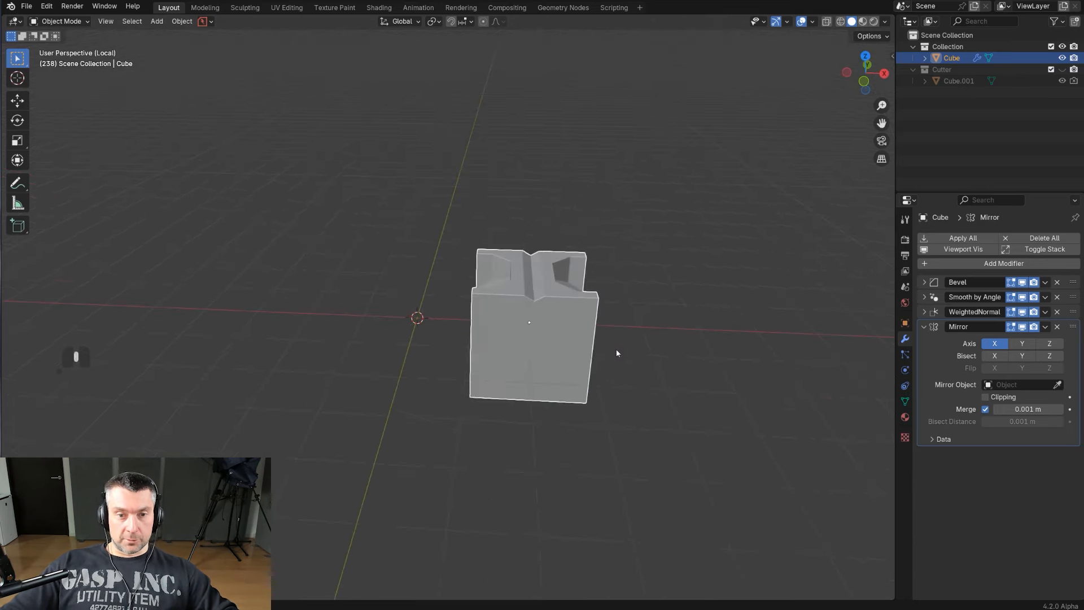
key("shift")
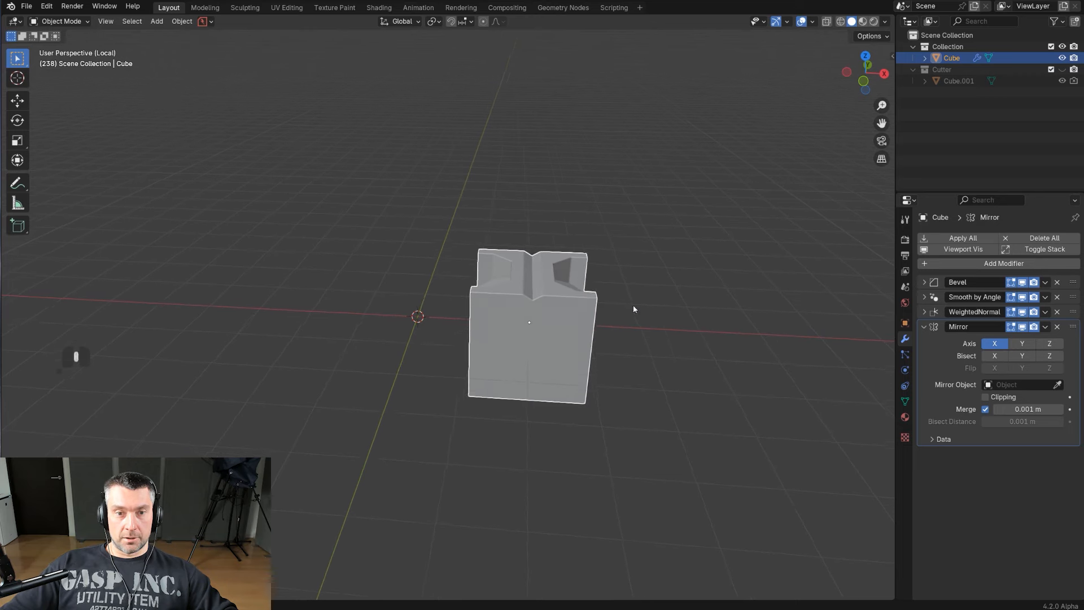
middle_click_drag(540, 324, 547, 322)
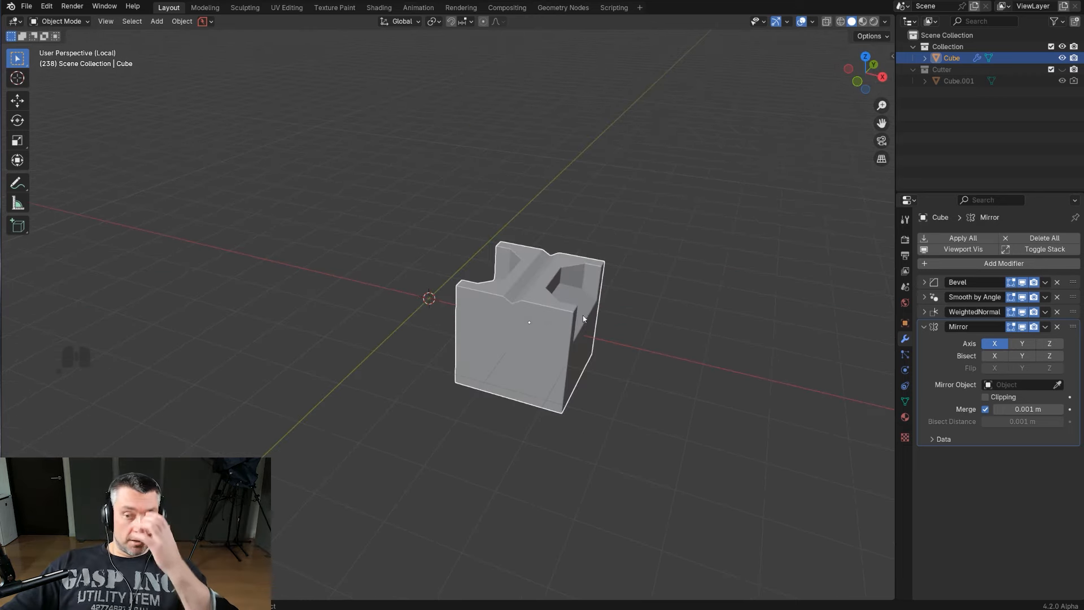
Step: Set the cube's Mirror modifier to mirror on the Y axis only
left_click(994, 343)
left_click(1022, 343)
middle_click_drag(631, 394, 659, 320)
middle_click_drag(659, 321, 628, 334, "shift")
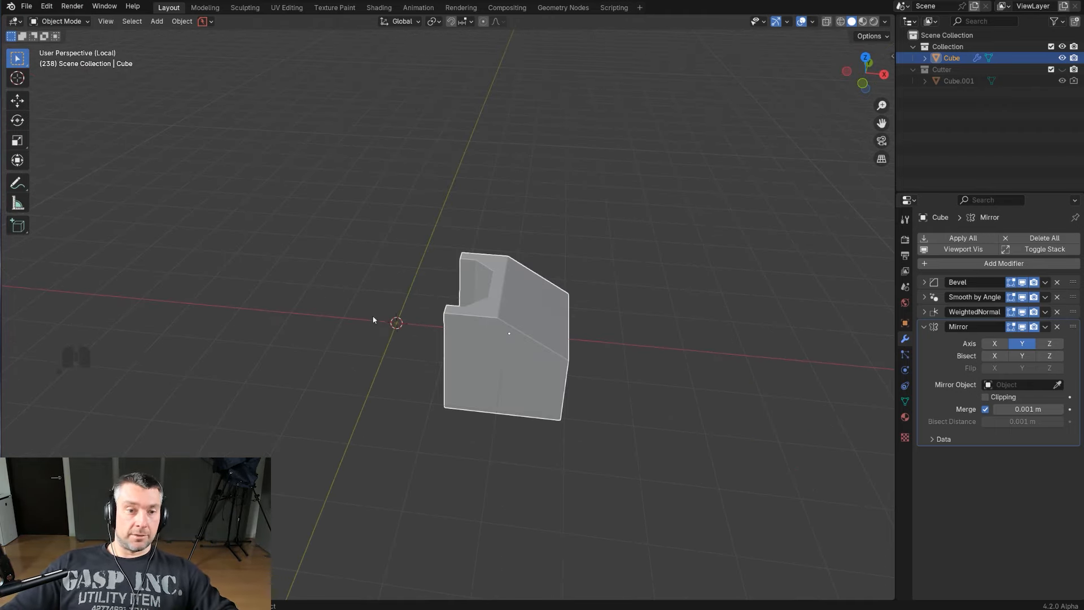
middle_click_drag(373, 319, 487, 306, "shift")
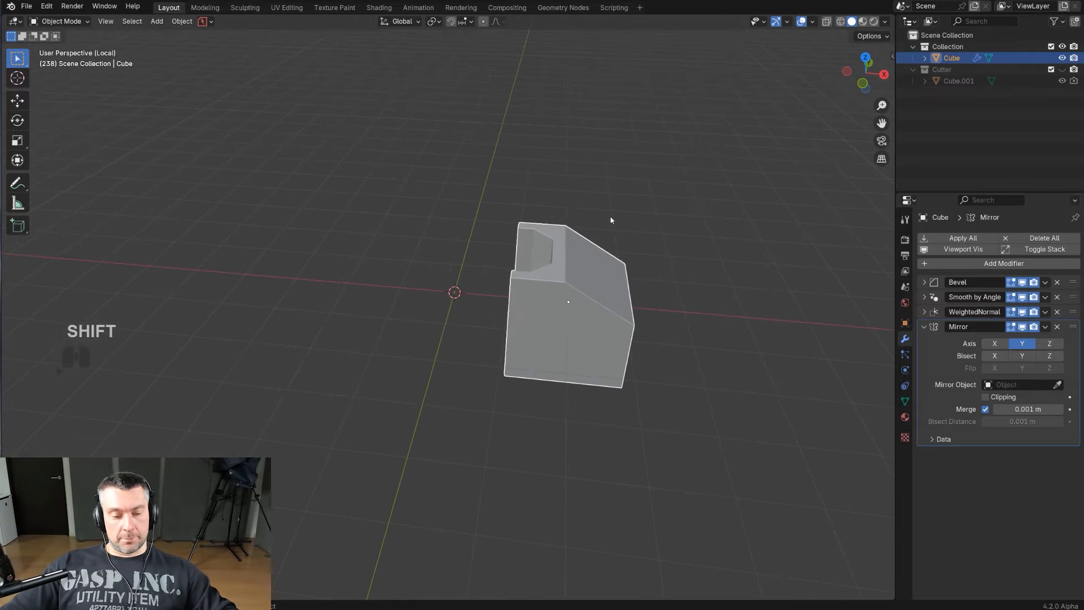
Step: Add a Plain Axes empty at the world origin
key("shift+a")
mouse_move(610, 219)
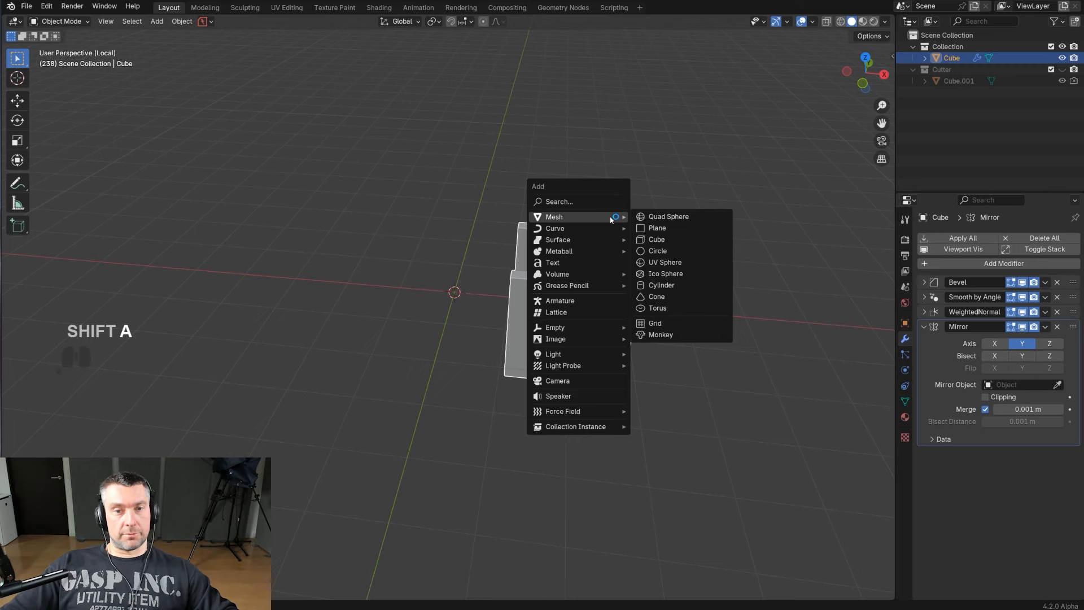
mouse_move(602, 279)
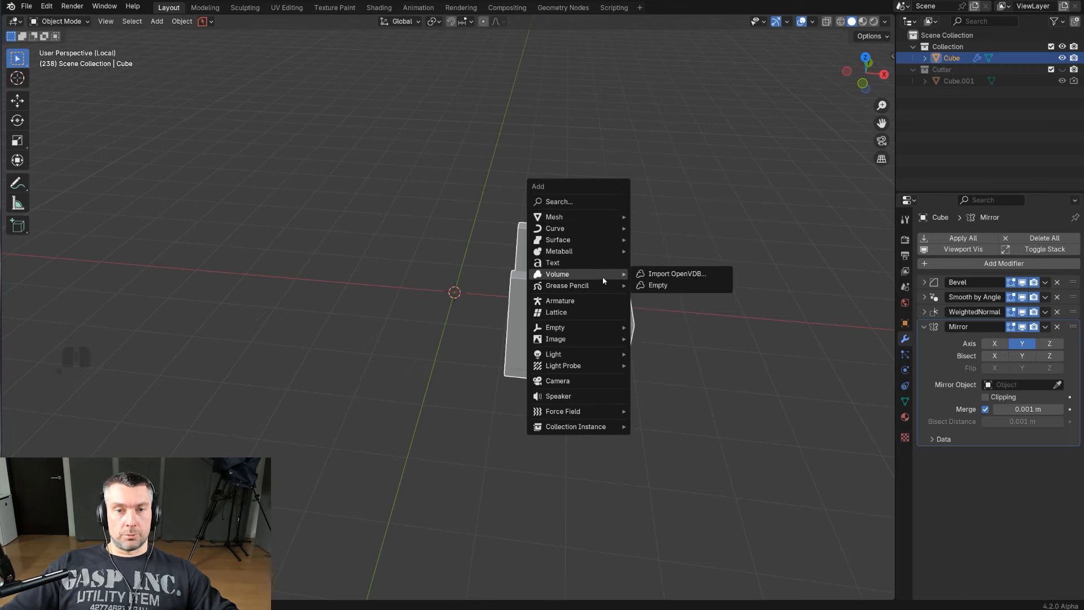
mouse_move(604, 328)
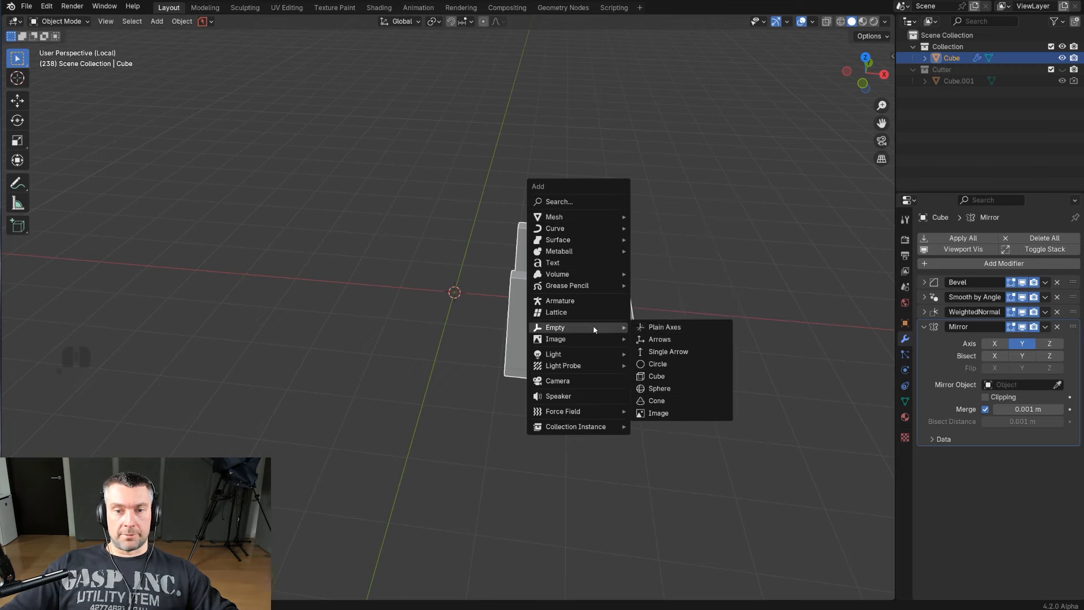
left_click(665, 327)
middle_click_drag(663, 324, 559, 313)
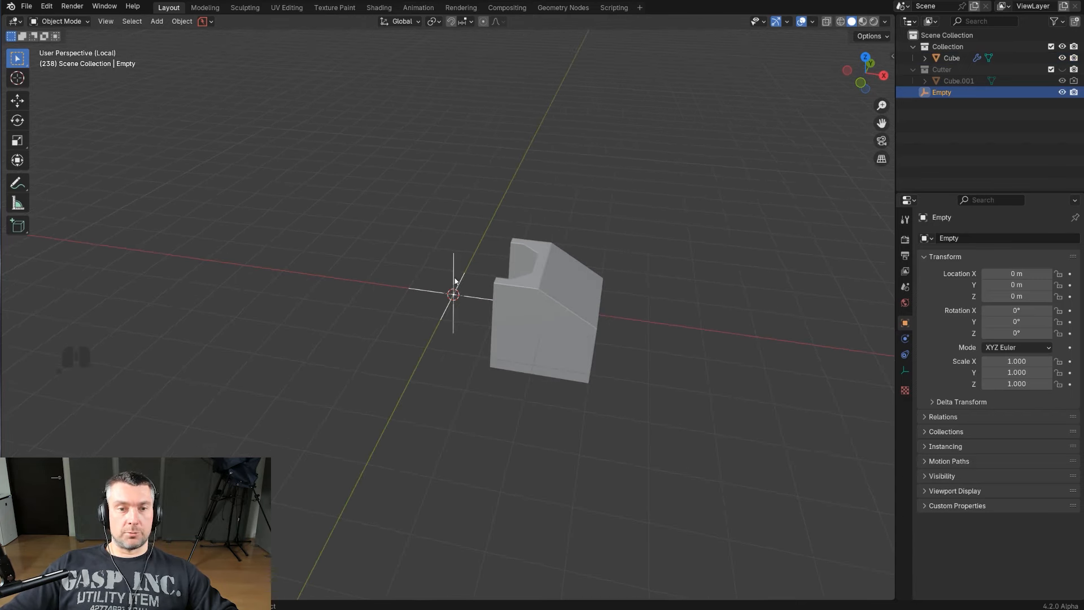
scroll(493, 303, "up", 2)
middle_click_drag(493, 303, 476, 298)
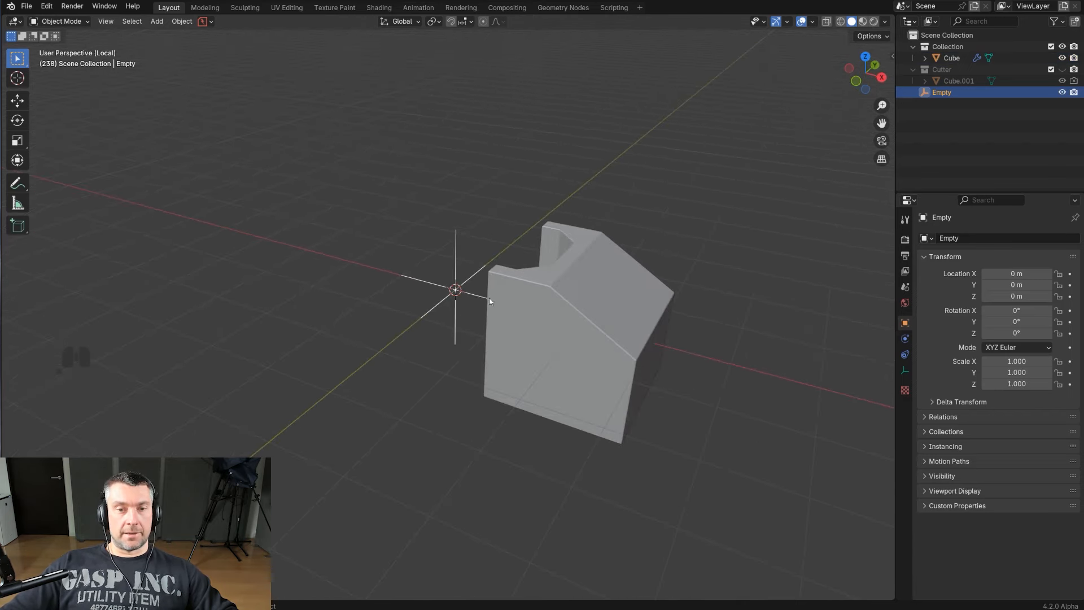
Step: Select the cube and assign the empty as the Mirror Object of its Mirror modifier
left_click(536, 298)
scroll(551, 300, "down", 1)
middle_click_drag(567, 300, 605, 293, "shift")
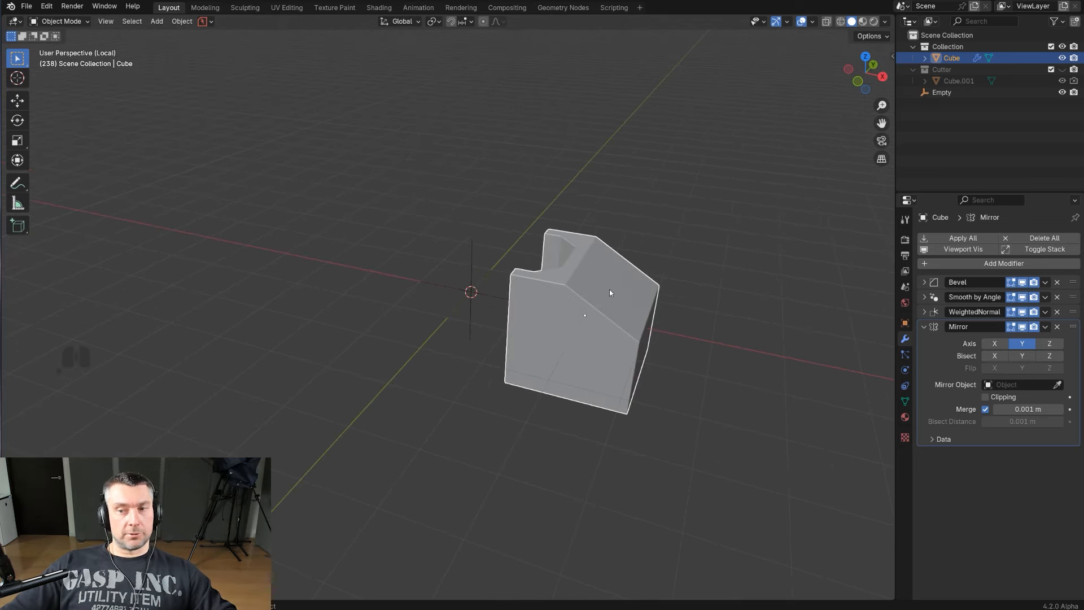
left_click(1057, 385)
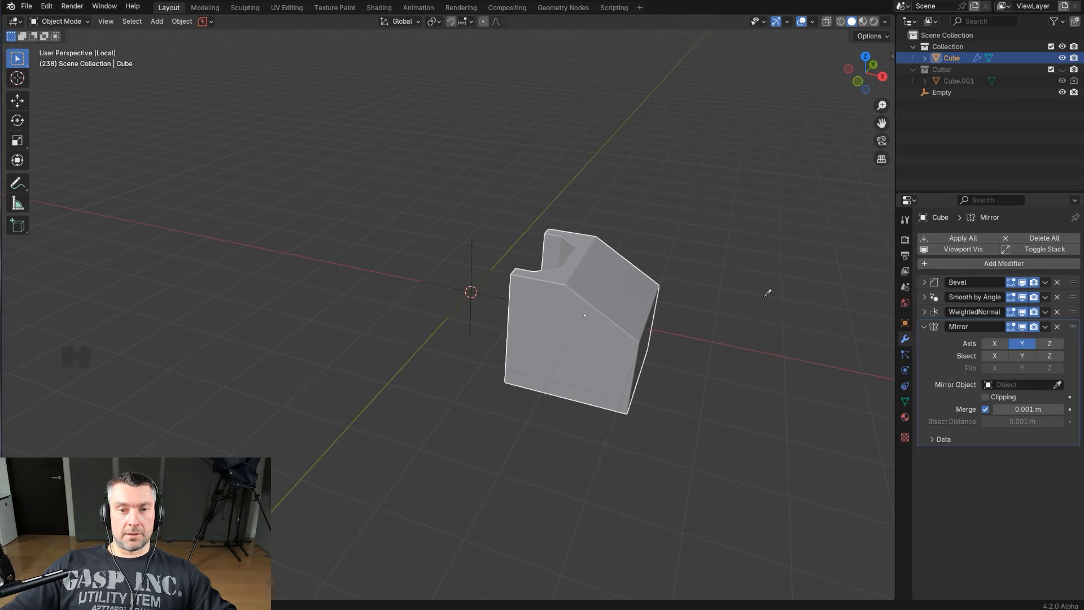
left_click(477, 256)
Step: Set the cube's Mirror modifier to the X axis only, and select the empty at the origin
middle_click_drag(474, 259, 504, 245)
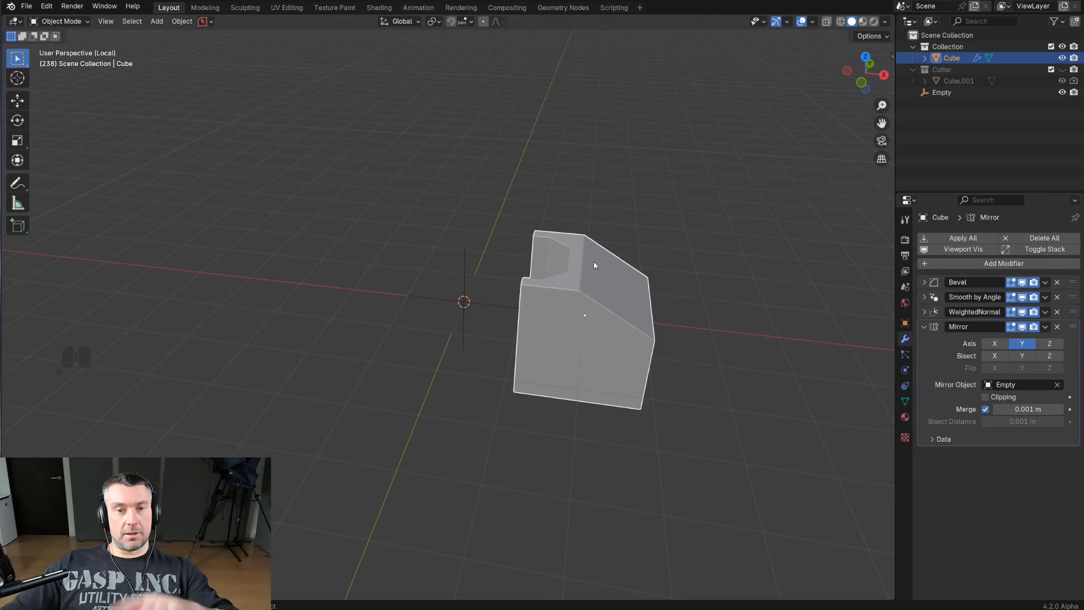
left_click(994, 343)
left_click(1021, 345)
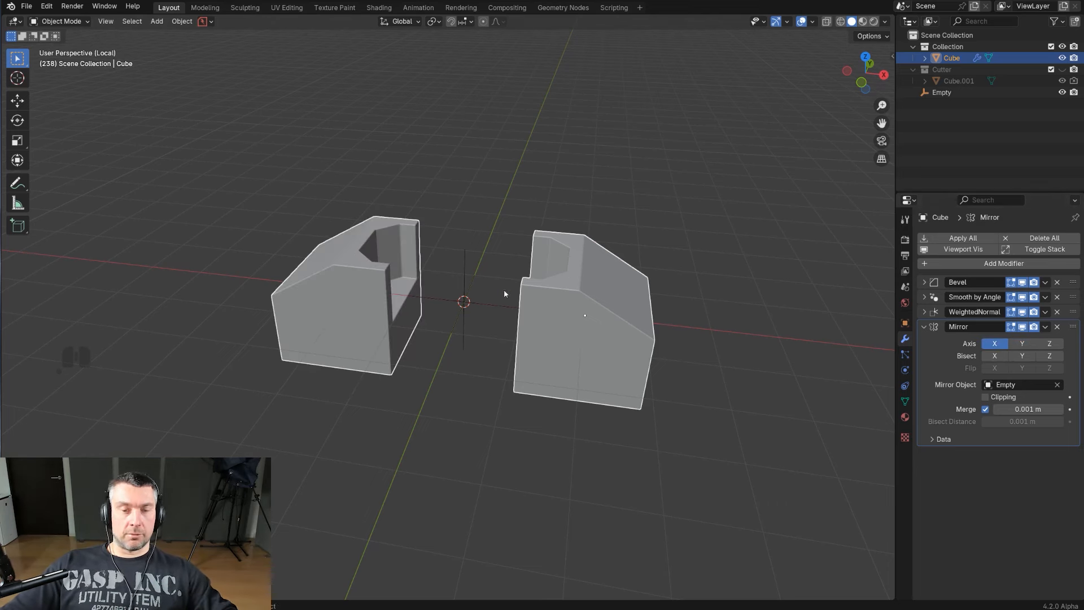
left_click(467, 266)
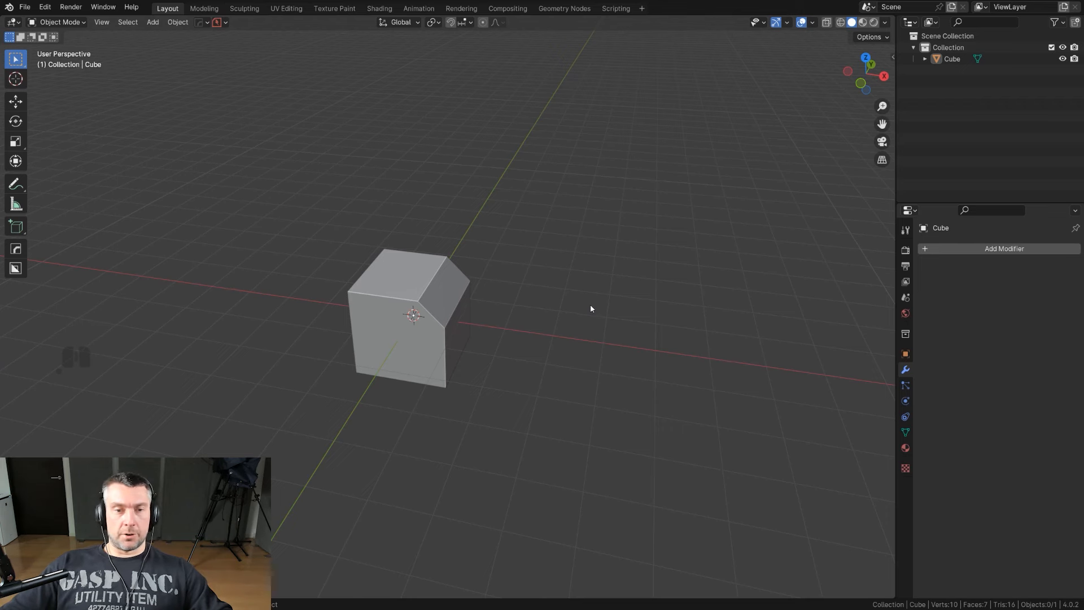
Step: Select the chamfered cube and mirror it across its own X axis with the Hard Ops mirror gizmo
left_click(463, 304)
middle_click_drag(463, 304, 519, 313, "shift")
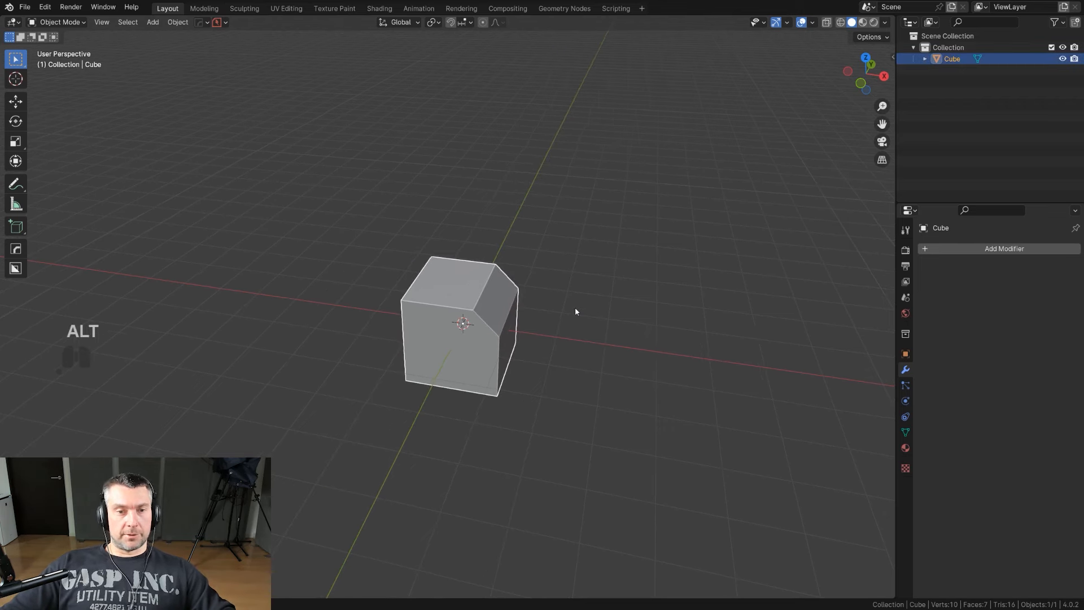
key("alt+x")
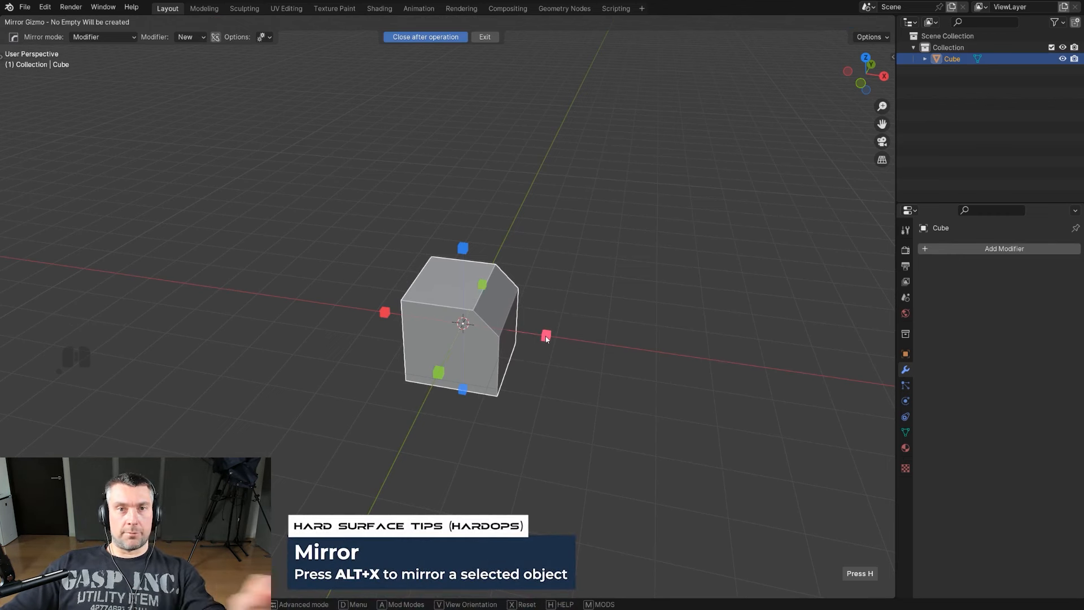
left_click(547, 337)
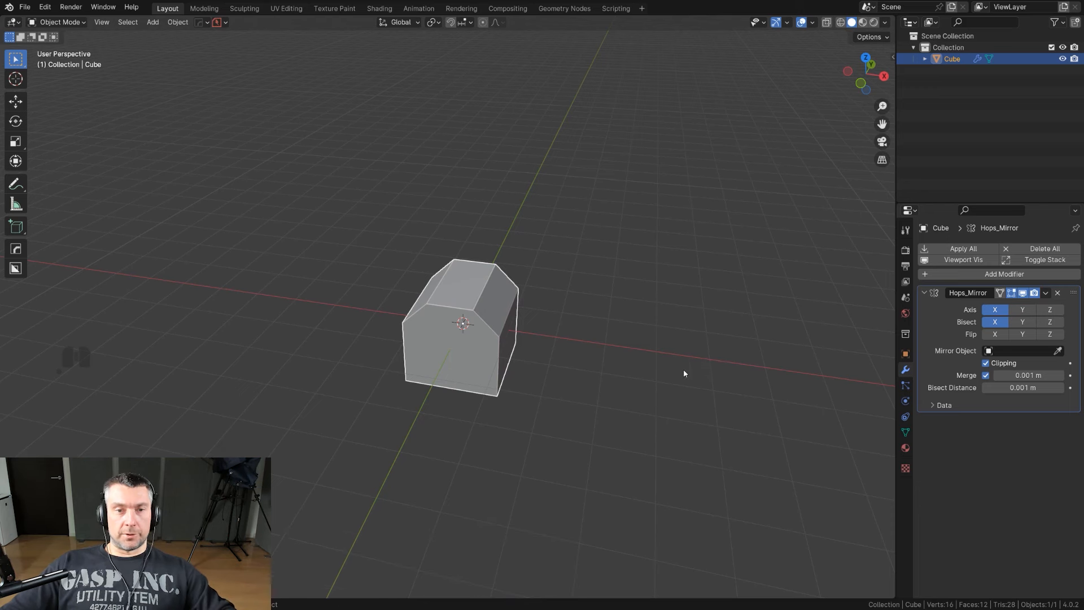
Step: Move the cube along the X axis, away from the 3D cursor at the world origin
key("g")
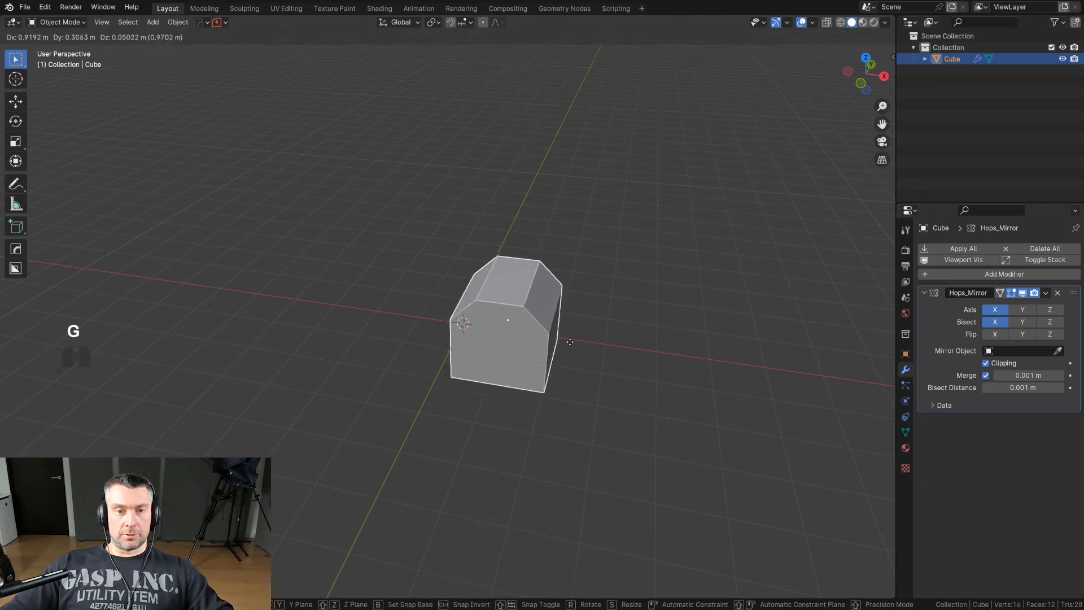
key("x")
left_click(491, 365)
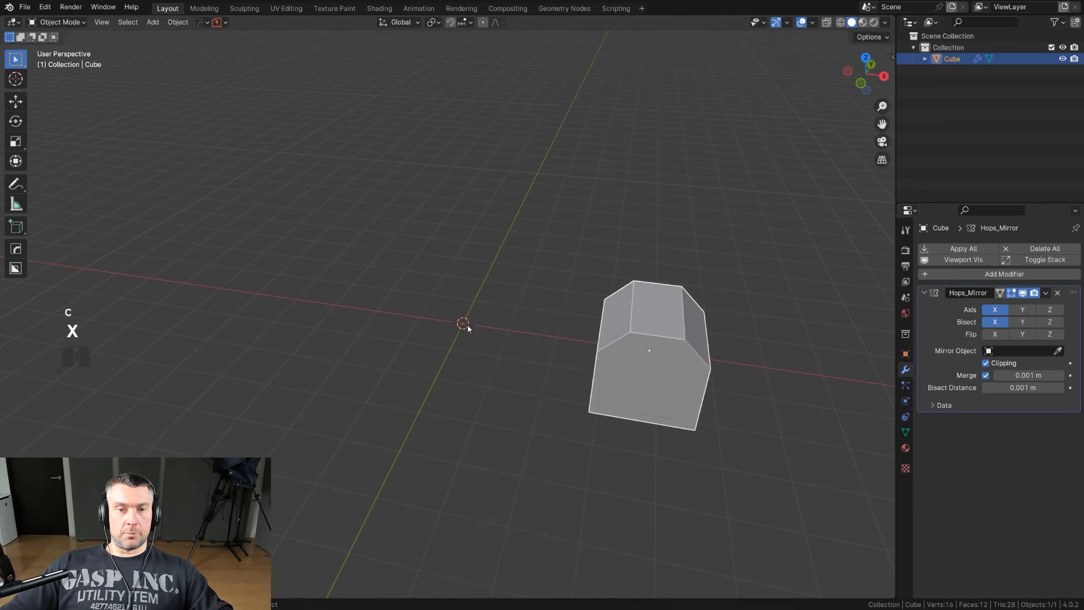
Step: Remove the Hops_Mirror modifier from the cube
scroll(493, 331, "down", 1)
middle_click_drag(518, 341, 457, 311, "shift")
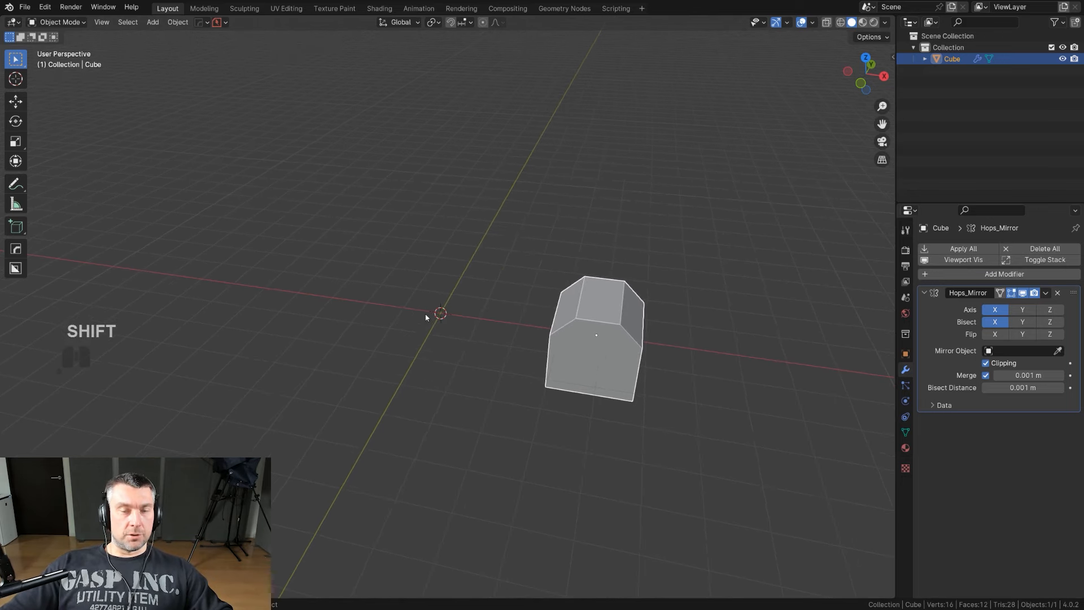
scroll(467, 334, "up", 2)
scroll(445, 329, "down", 2)
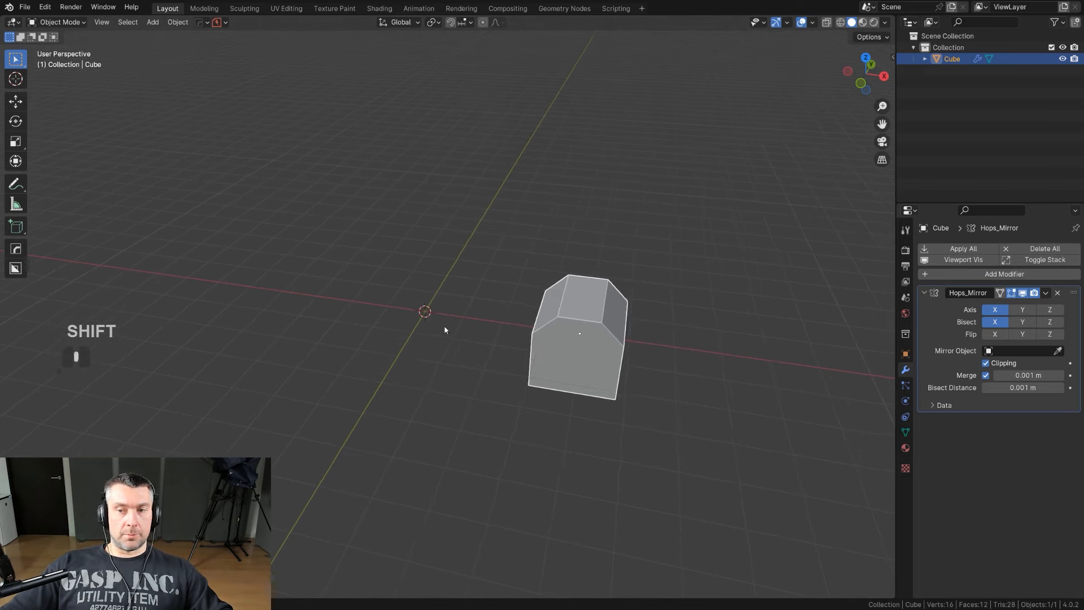
left_click(1058, 292)
Step: Mirror the cube across the X axis with the Hard Ops gizmo in advanced mode, using the Cursor as pivot
middle_click_drag(514, 341, 523, 343, "shift")
key("alt+x")
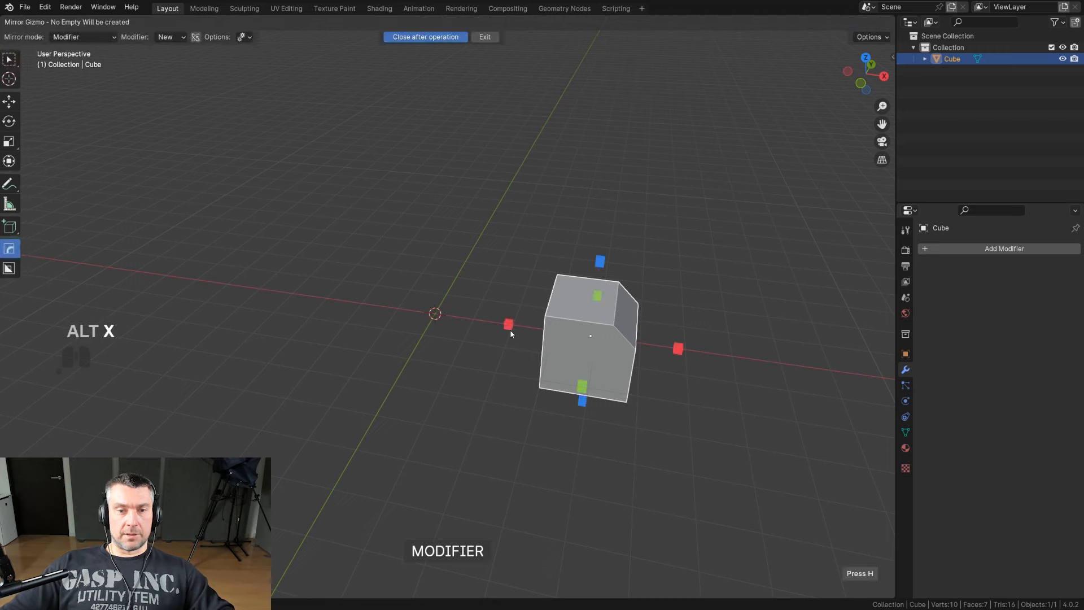
key("Tab")
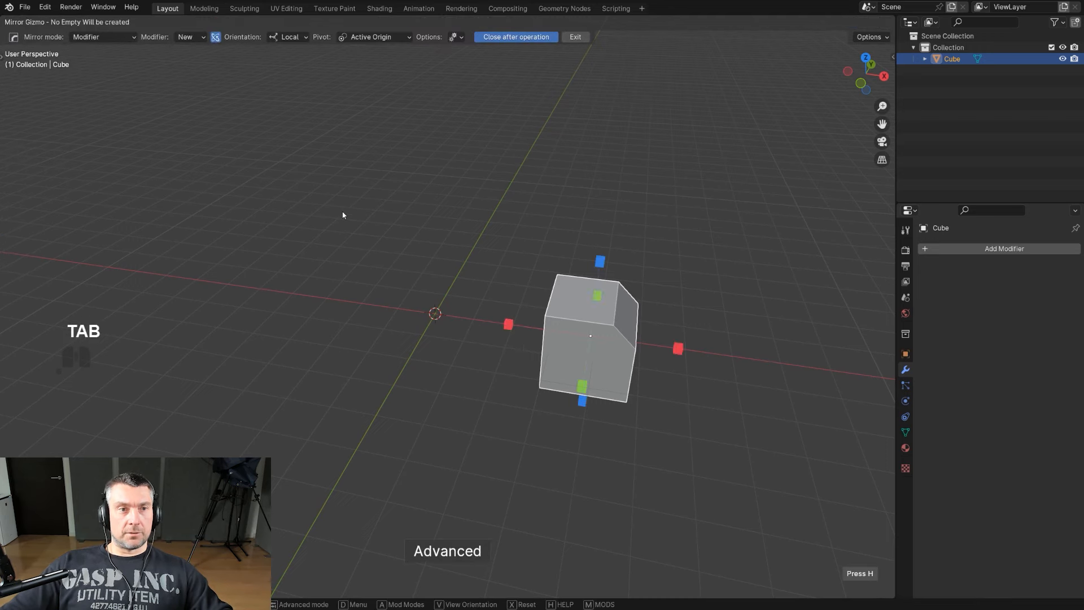
left_click(295, 37)
mouse_move(372, 37)
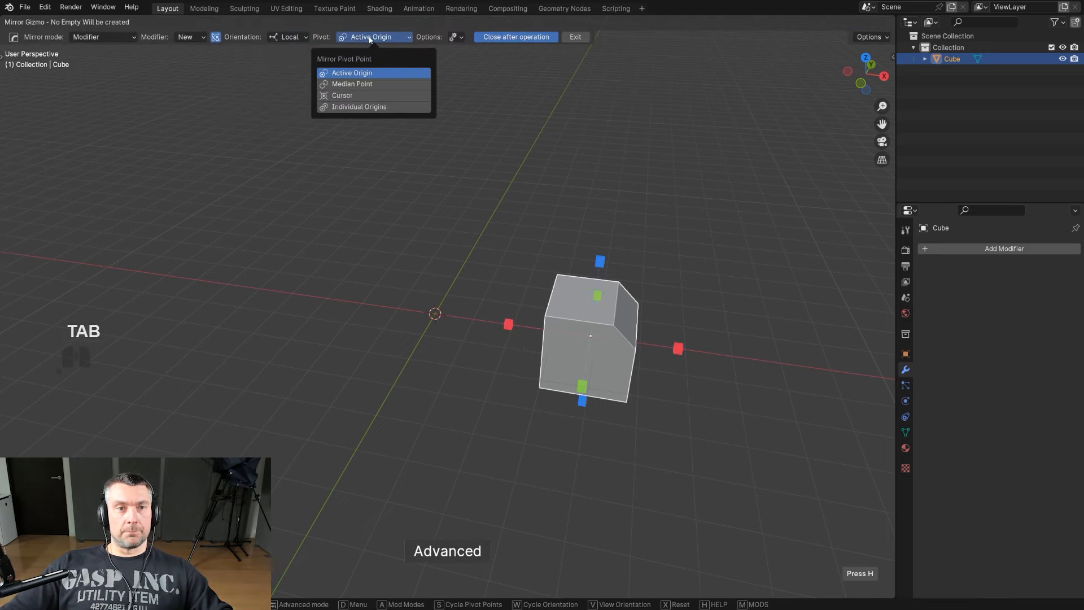
left_click(374, 97)
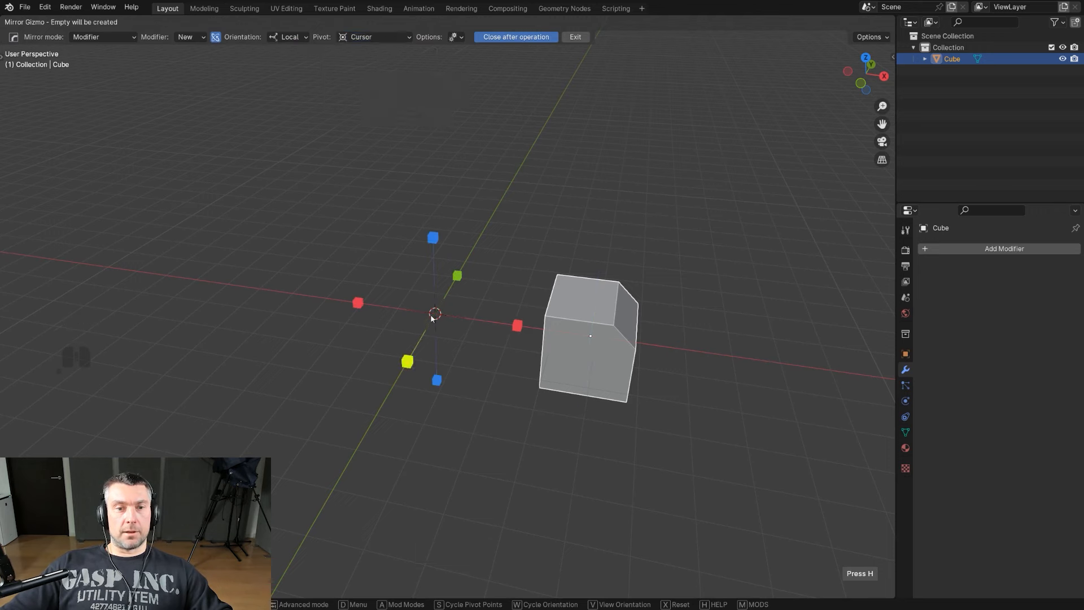
left_click(517, 326)
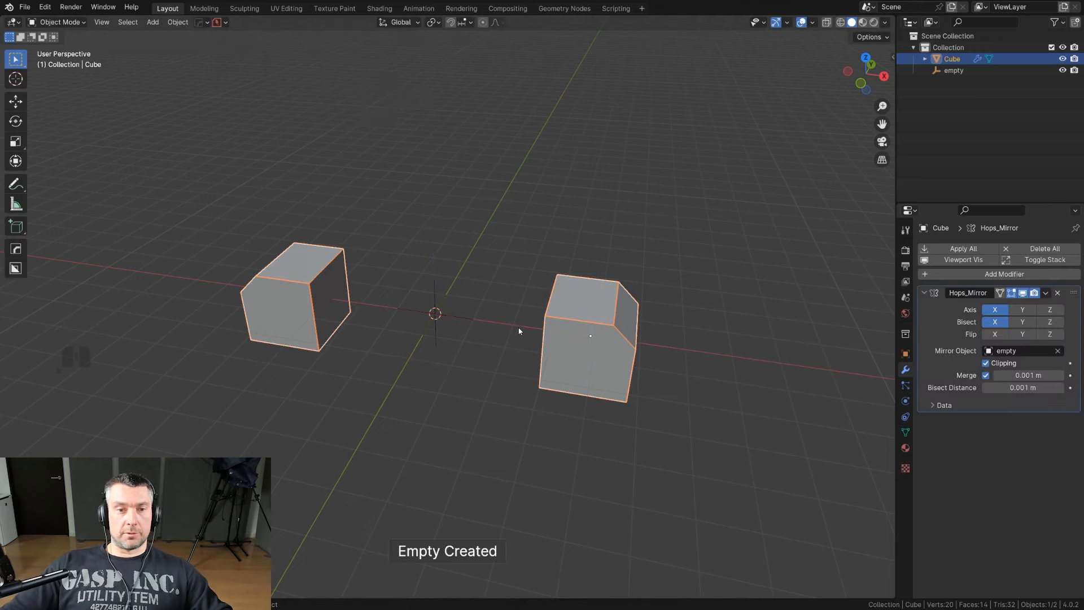
Step: Select the mirror's empty and try rotating it around the global Z axis
left_click(471, 318)
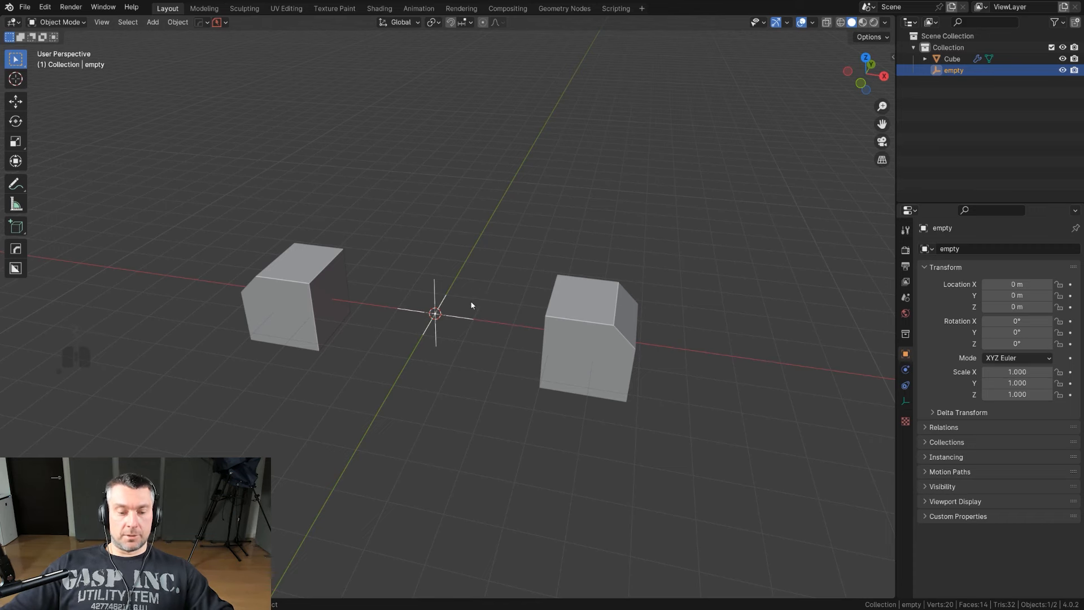
key("r")
key("z")
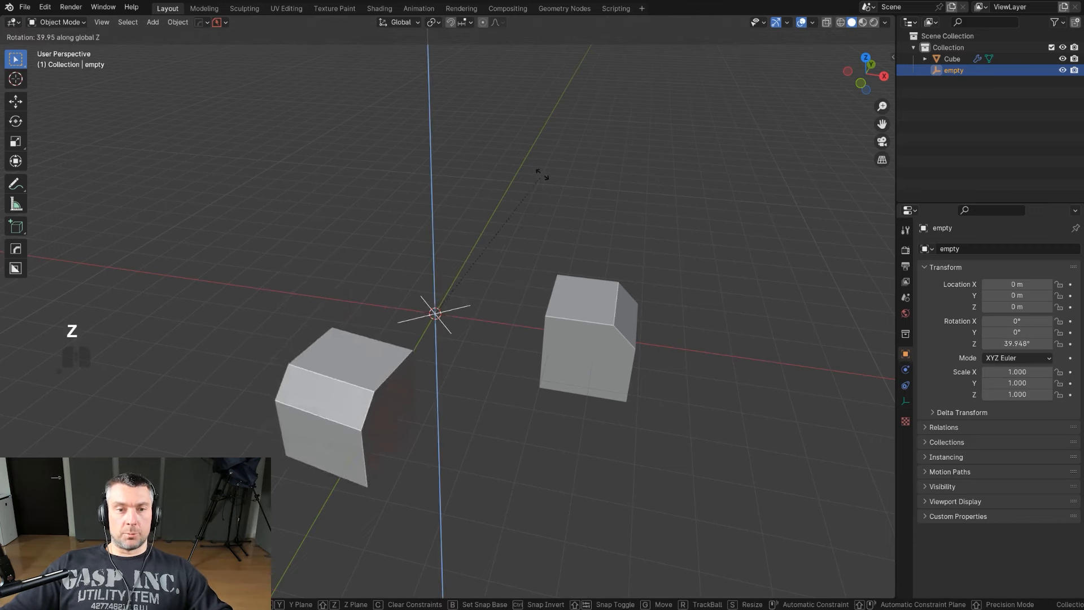
key("ctrl+z")
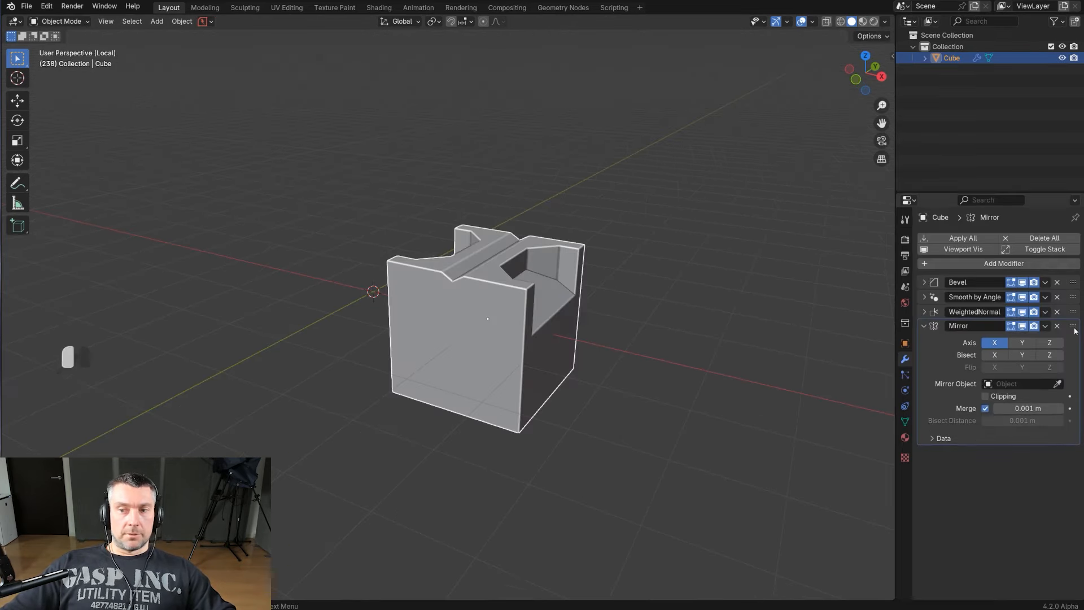
Step: Move the notched cube's Mirror modifier directly below Bevel in the stack, and remove the Mirror modifier
left_click_drag(1071, 327, 1073, 294)
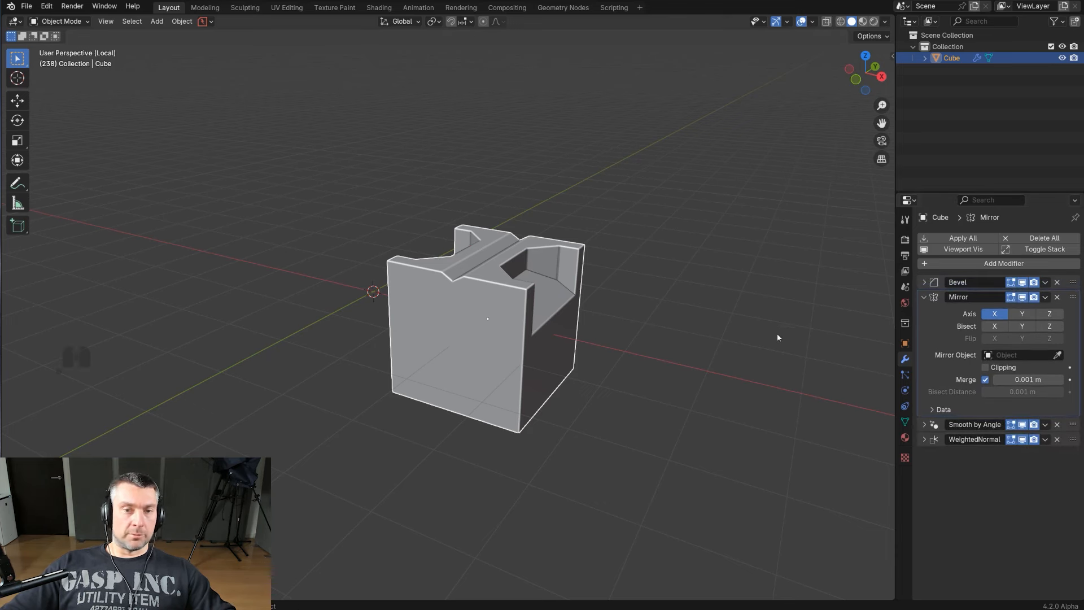
middle_click_drag(777, 337, 491, 338, "shift")
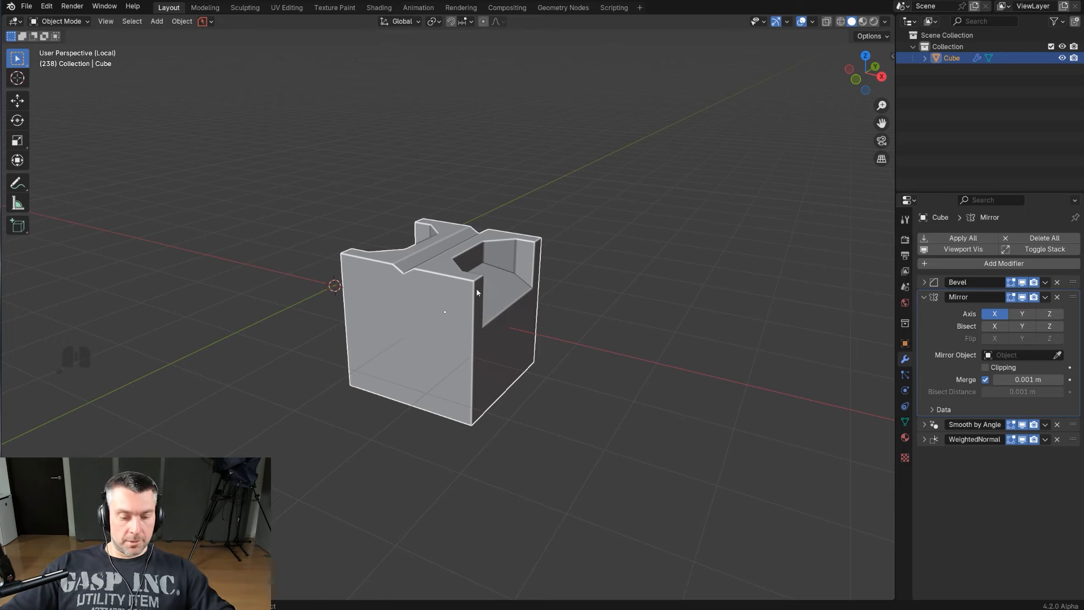
left_click(1058, 297)
Step: Select the floor and all wall faces of the recessed pocket in face mode and delete them
scroll(593, 302, "up", 1)
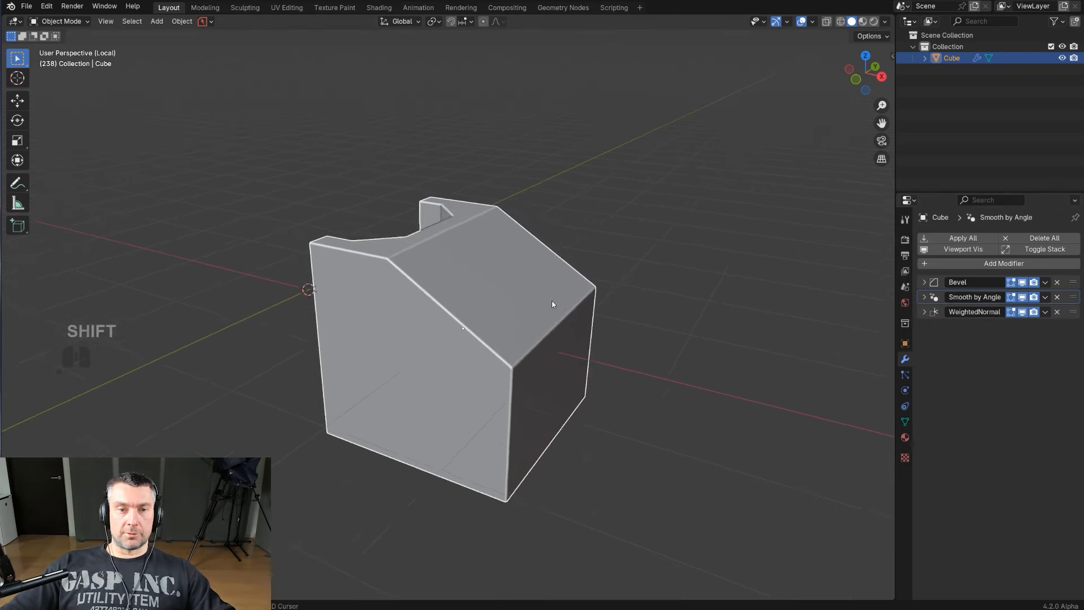
middle_click_drag(552, 304, 510, 377)
key("Tab")
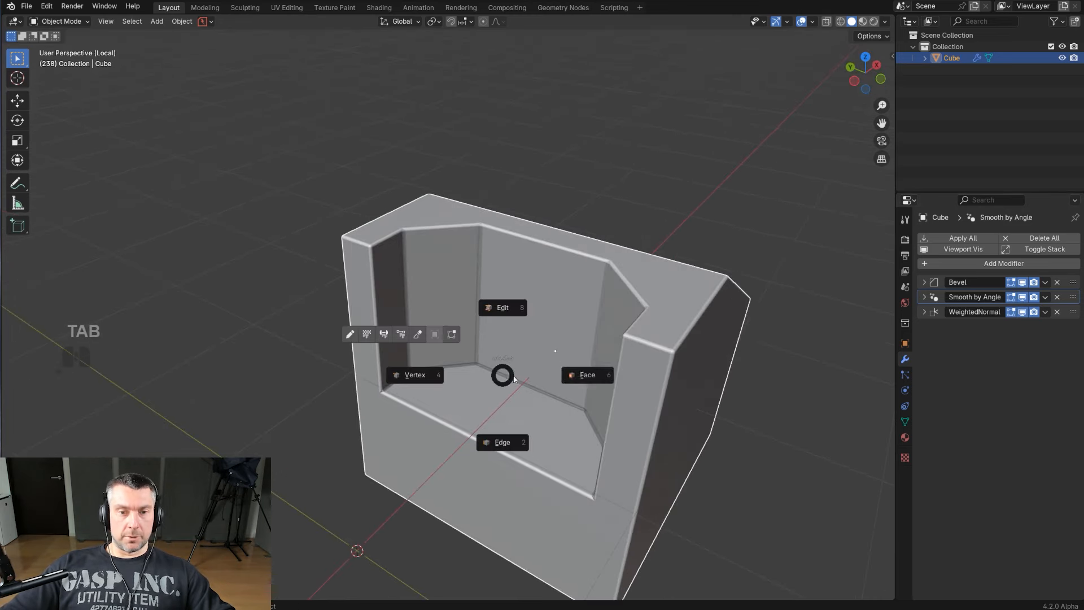
left_click(578, 380)
left_click(525, 397)
left_click(506, 318, "shift")
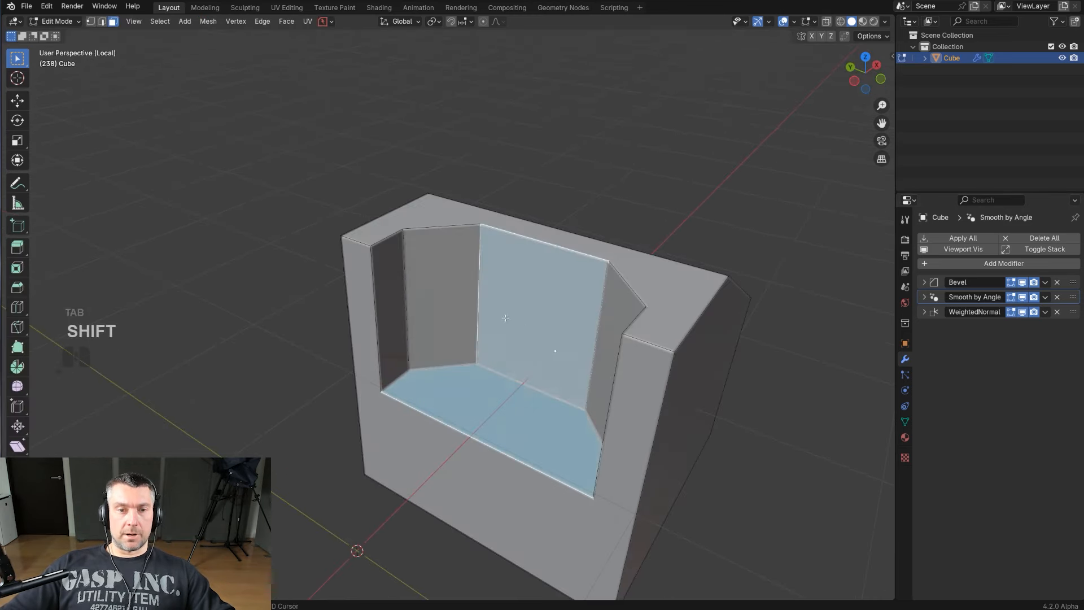
left_click(449, 289, "shift")
left_click(398, 289, "shift")
middle_click_drag(399, 289, 496, 293)
left_click(600, 293, "shift")
left_click(656, 319, "shift")
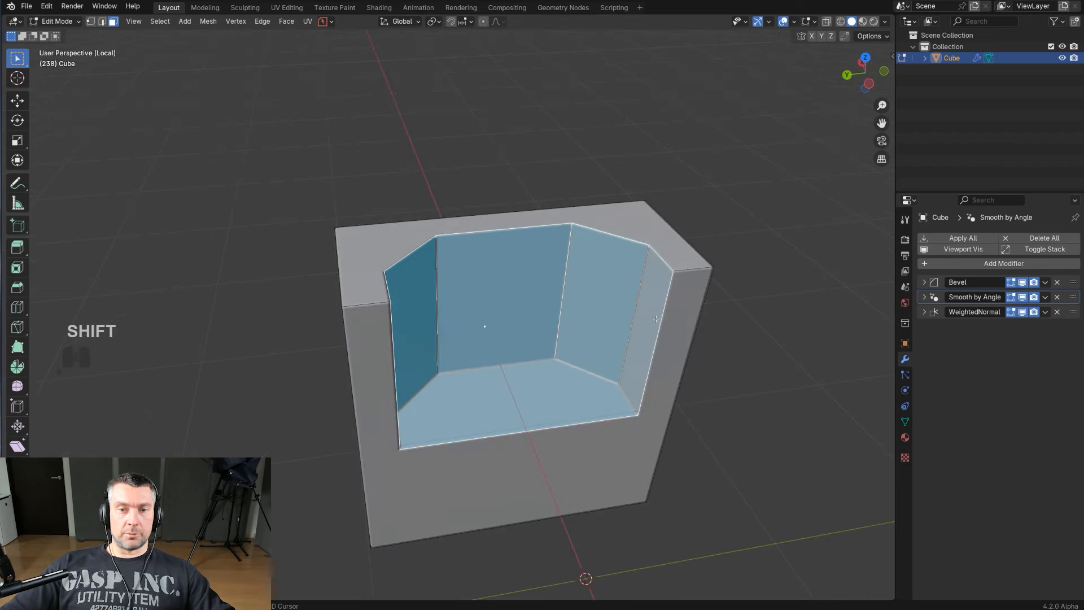
key("x")
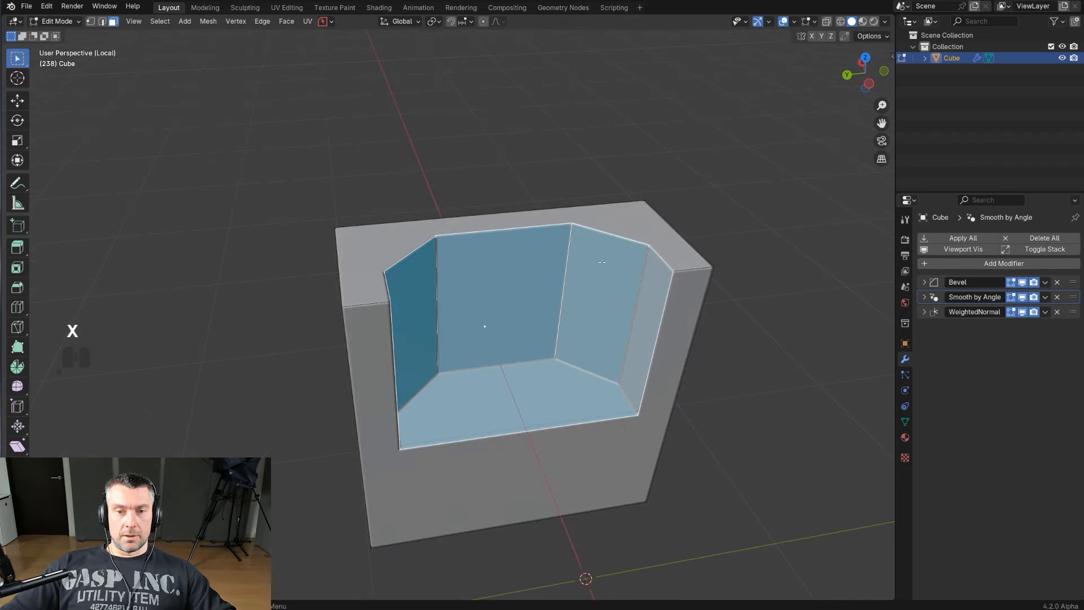
key("x")
left_click(591, 312)
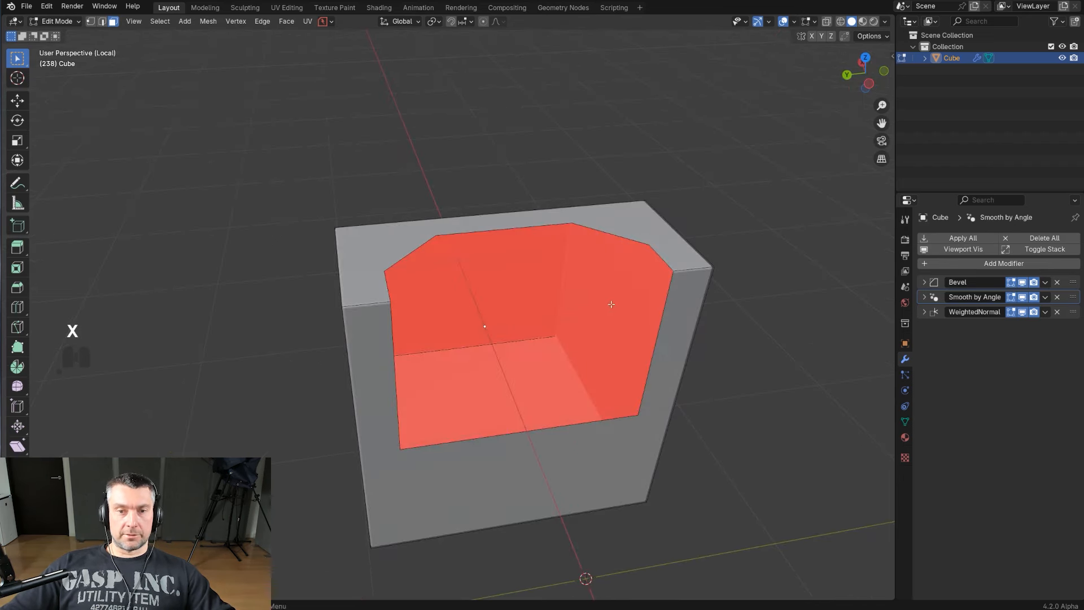
Step: Close the open pocket in vertex mode by building Smart Faces from its boundary vertices
middle_click_drag(591, 312, 583, 300)
key("Tab")
left_click(367, 419, "shift")
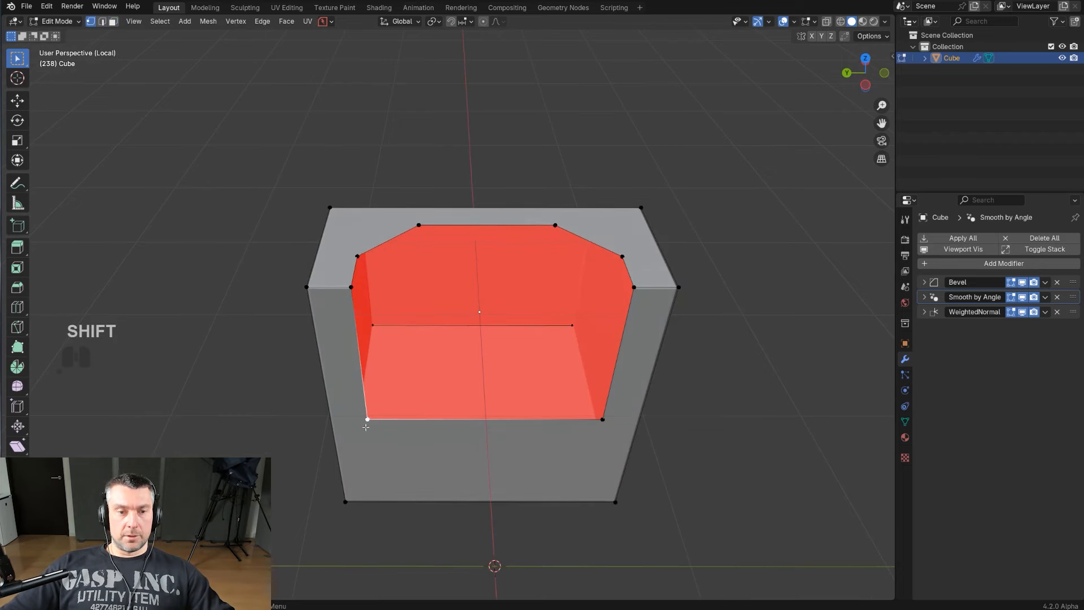
key("4")
key("4")
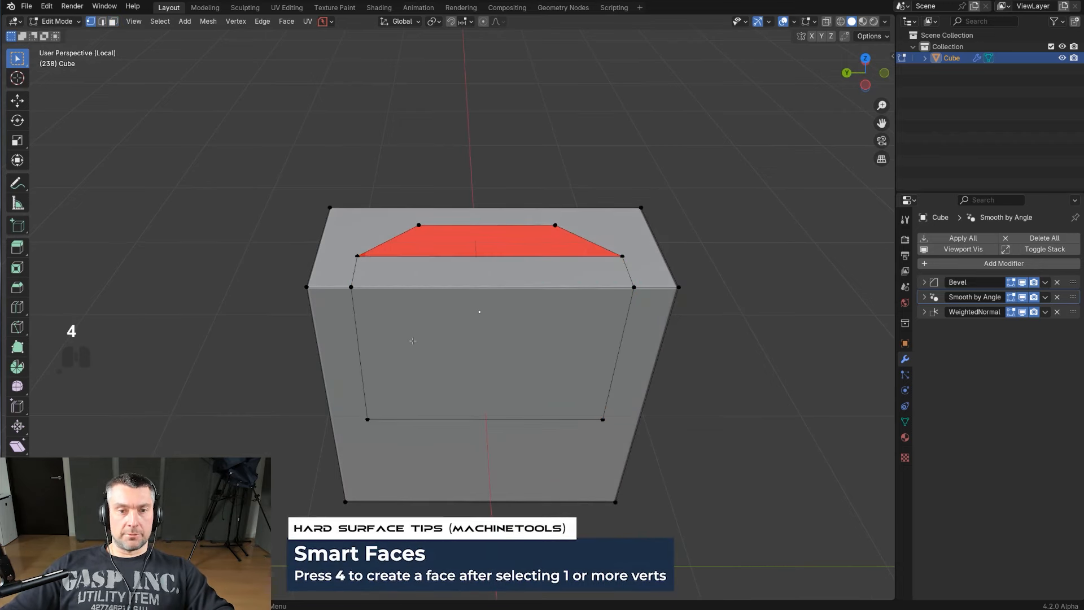
left_click(373, 250)
key("4")
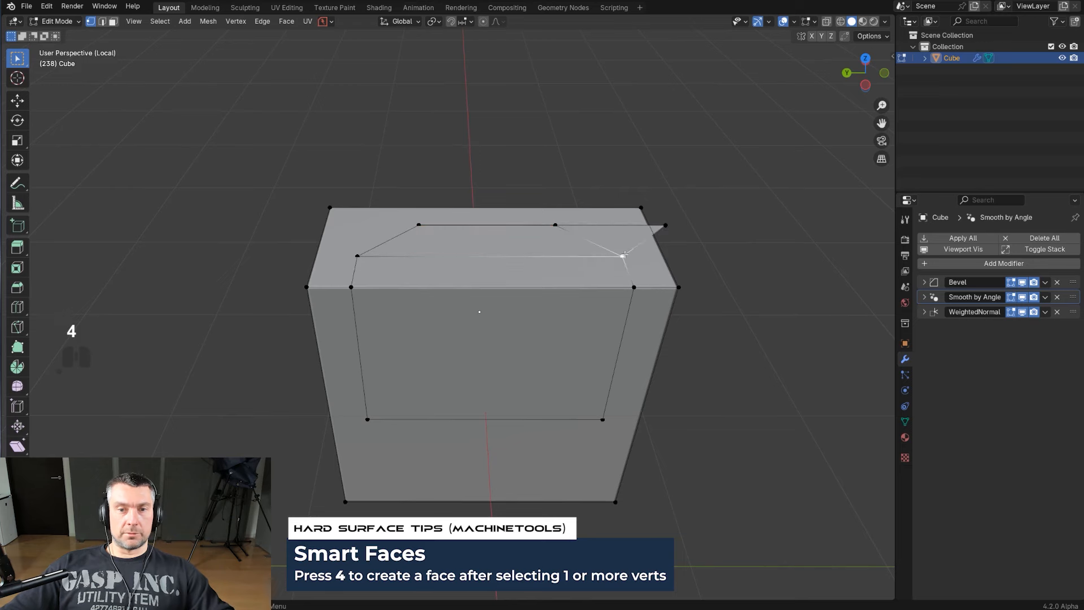
Step: Select the patch faces and the surrounding face on top of the block and merge them into one face
key("Tab")
middle_click_drag(649, 226, 530, 282)
key("q")
key("Tab")
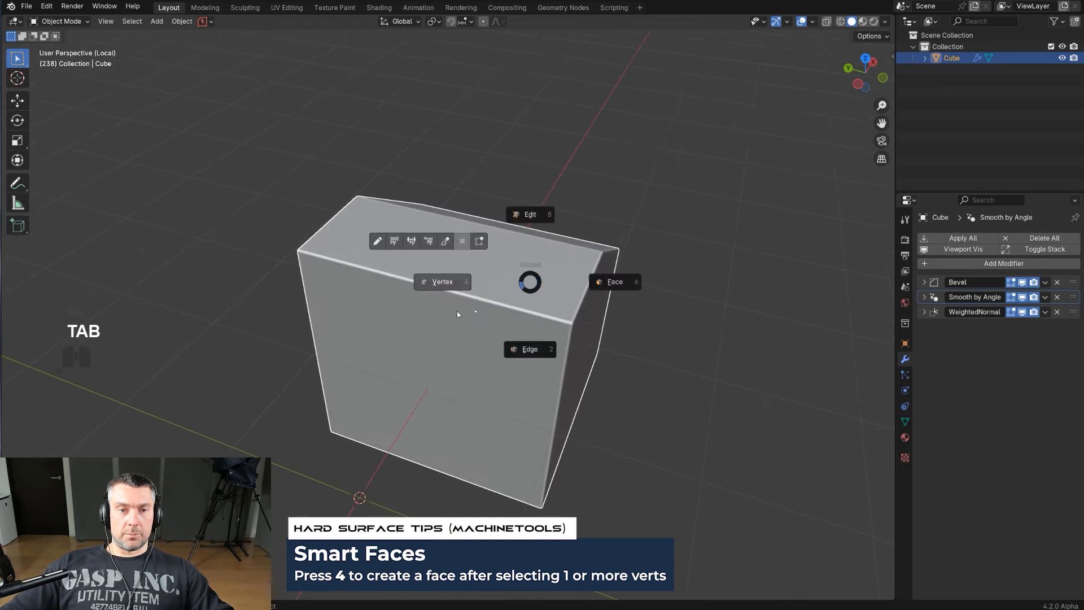
left_click(618, 276)
left_click(446, 244)
left_click(460, 276, "shift")
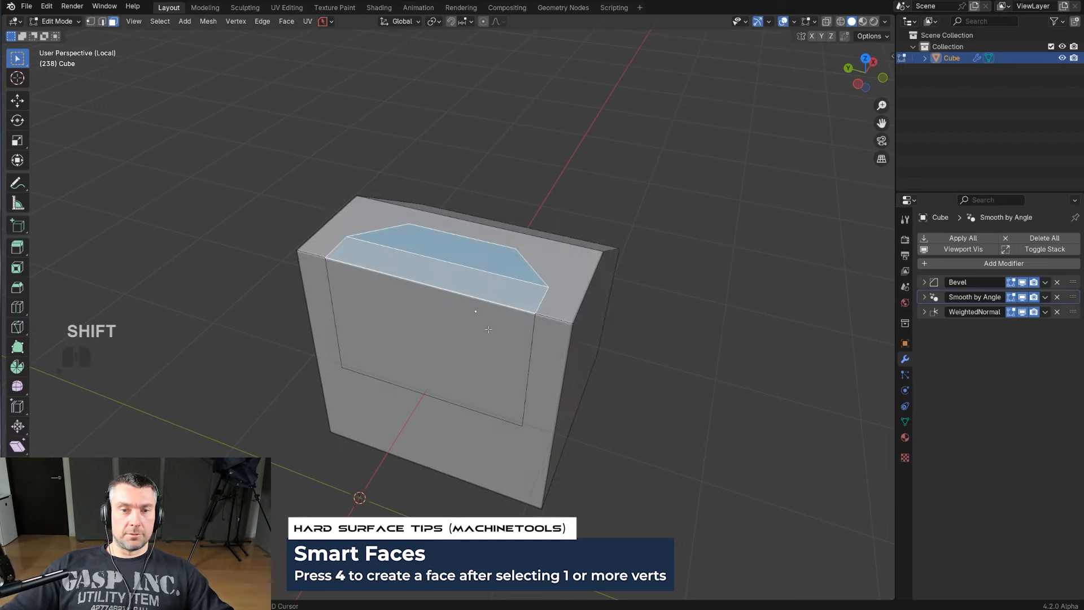
left_click(555, 282)
left_click(522, 293, "shift")
left_click(506, 270, "shift")
key("f")
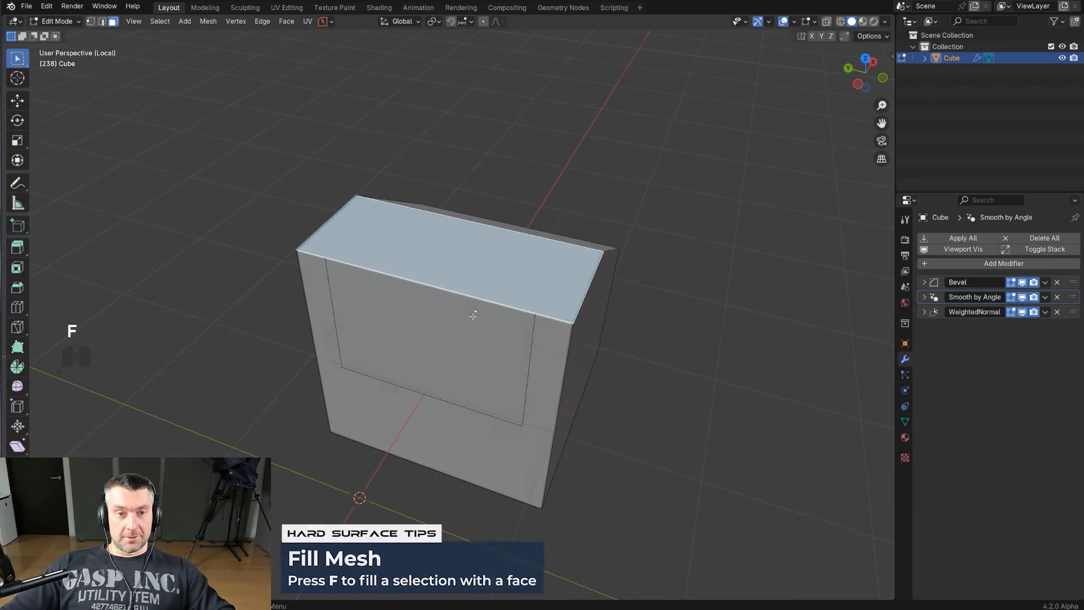
Step: Merge the patch face and surrounding face on the block's vertical side into one face, and return to Object Mode
left_click(478, 351)
left_click(480, 434, "shift")
key("f")
scroll(481, 389, "down", 1)
key("Tab")
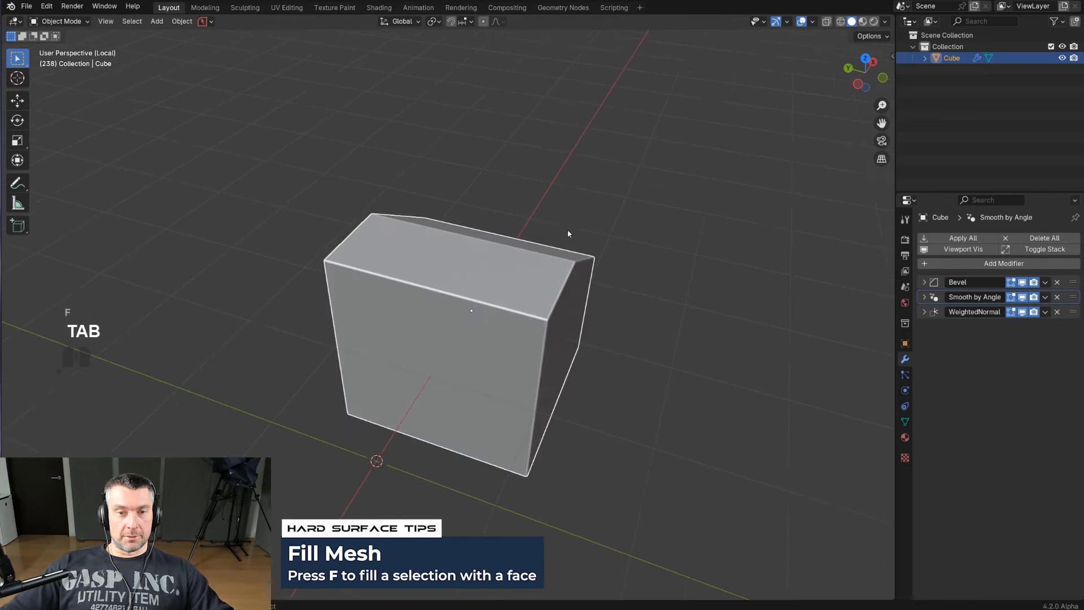
Step: Add a cube mesh at the 3D cursor and scale it freely
scroll(516, 243, "up", 2)
middle_click_drag(568, 233, 591, 269)
scroll(517, 248, "down", 2)
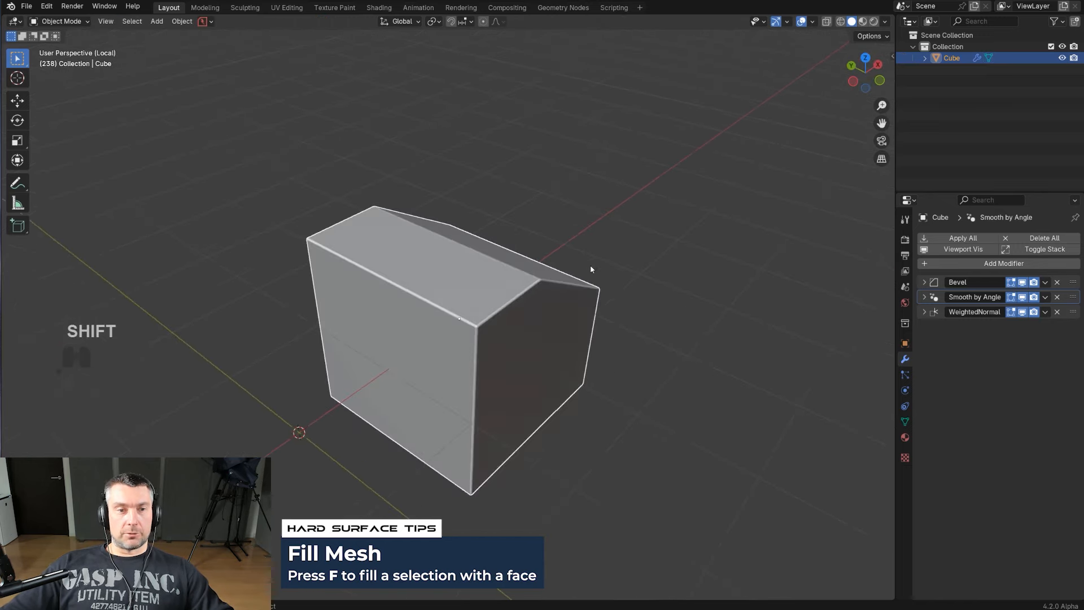
scroll(591, 268, "down", 1)
key("shift+a")
mouse_move(604, 293)
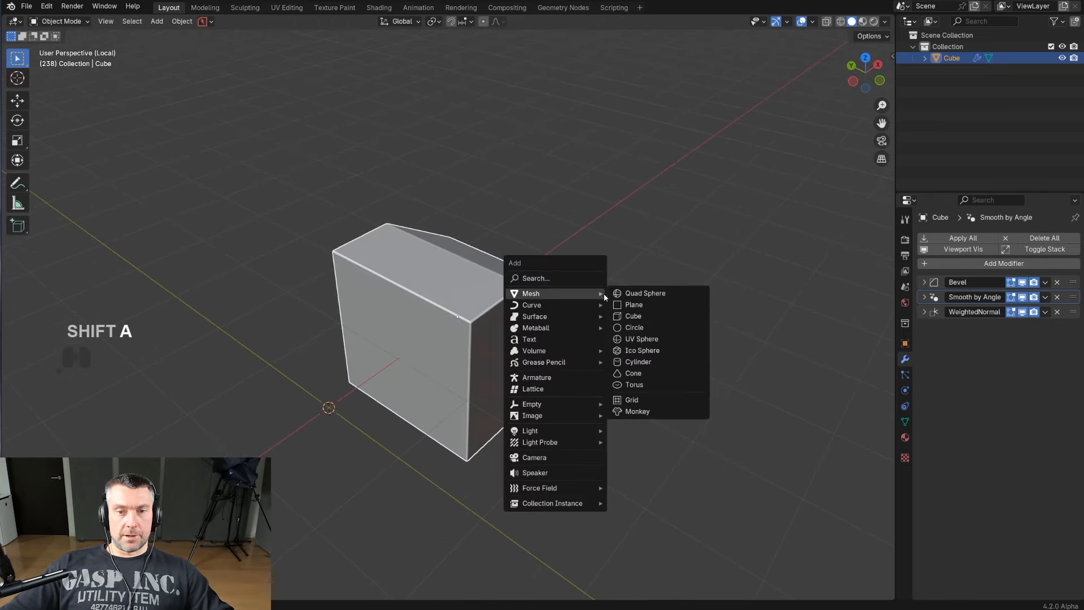
left_click(642, 314)
key("s")
left_click(576, 353)
Step: Move the new cube along X toward the block and raise it about 0.64 m along Z so it overlaps the block's upper part
key("g")
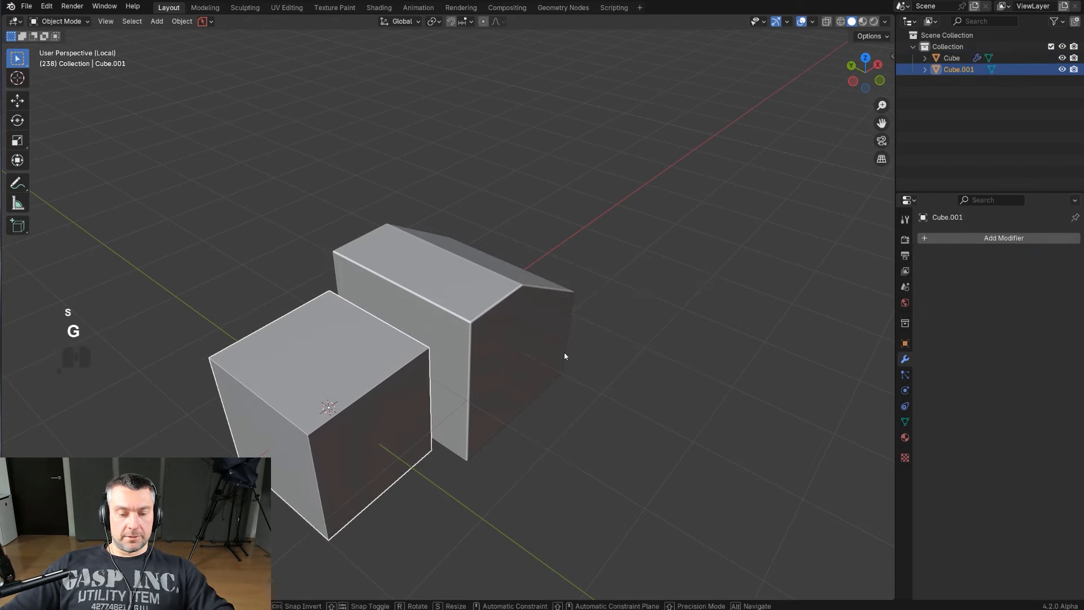
key("x")
left_click(615, 320)
key("g")
key("z")
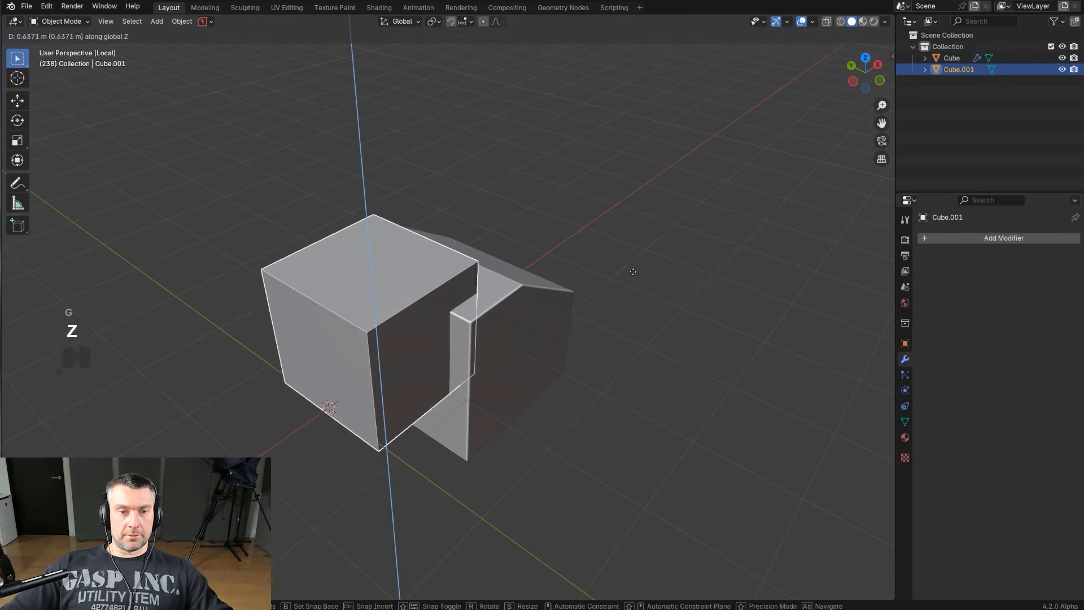
left_click(632, 272)
right_click(634, 269)
middle_click_drag(613, 227, 539, 249)
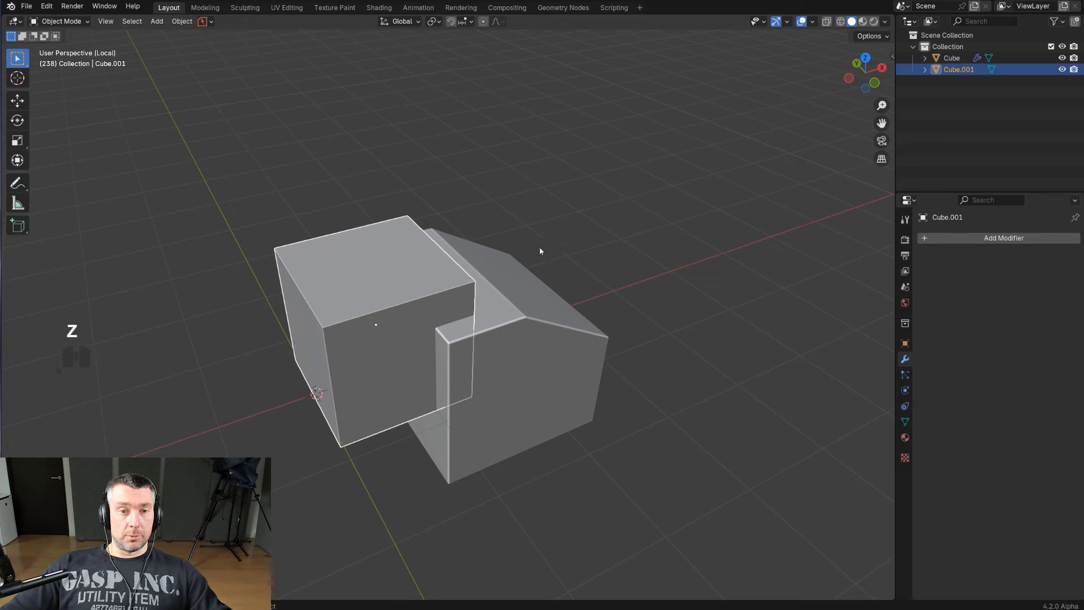
Step: Subtract the new cube from the block with a Difference boolean and leave only the block selected
left_click(496, 316, "shift")
key("ctrl+KP_Subtract")
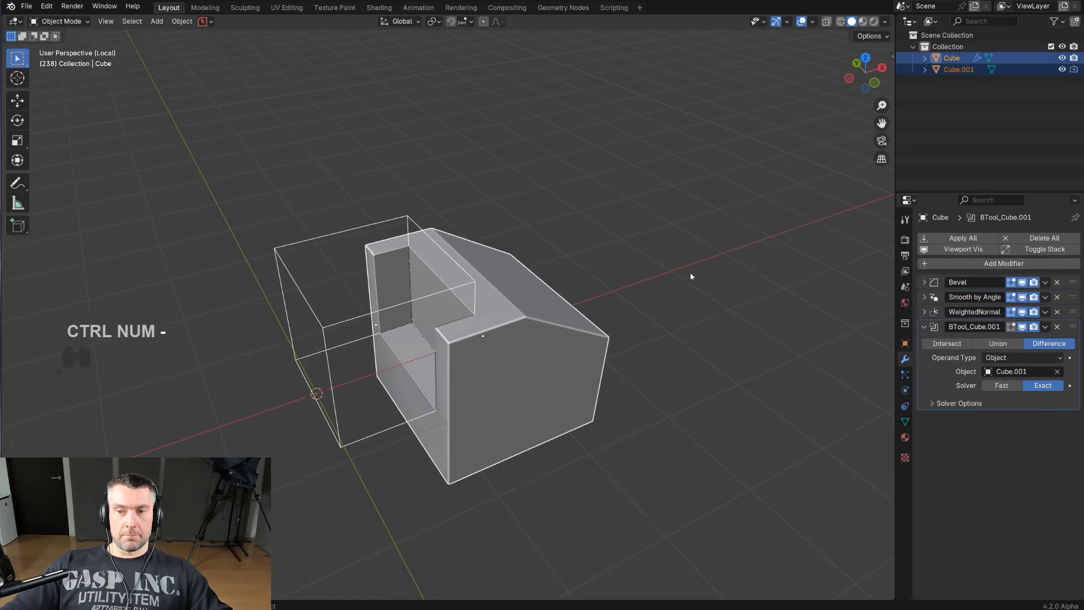
left_click(555, 346)
middle_click_drag(555, 347, 570, 324)
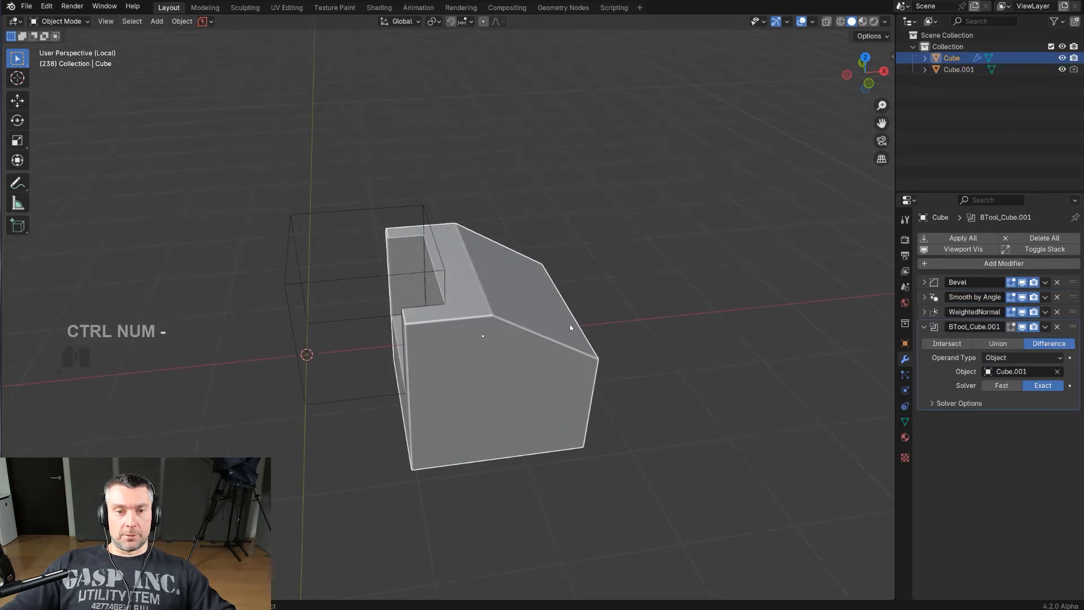
Step: Add a Mirror modifier to the block below its Boolean modifier
left_click(1011, 263)
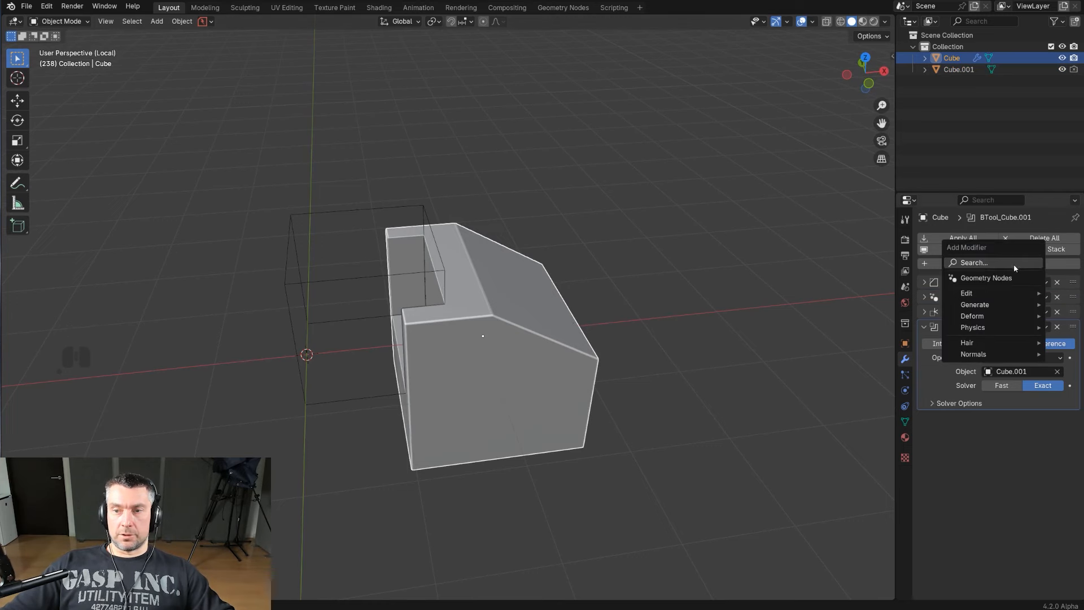
mouse_move(1000, 305)
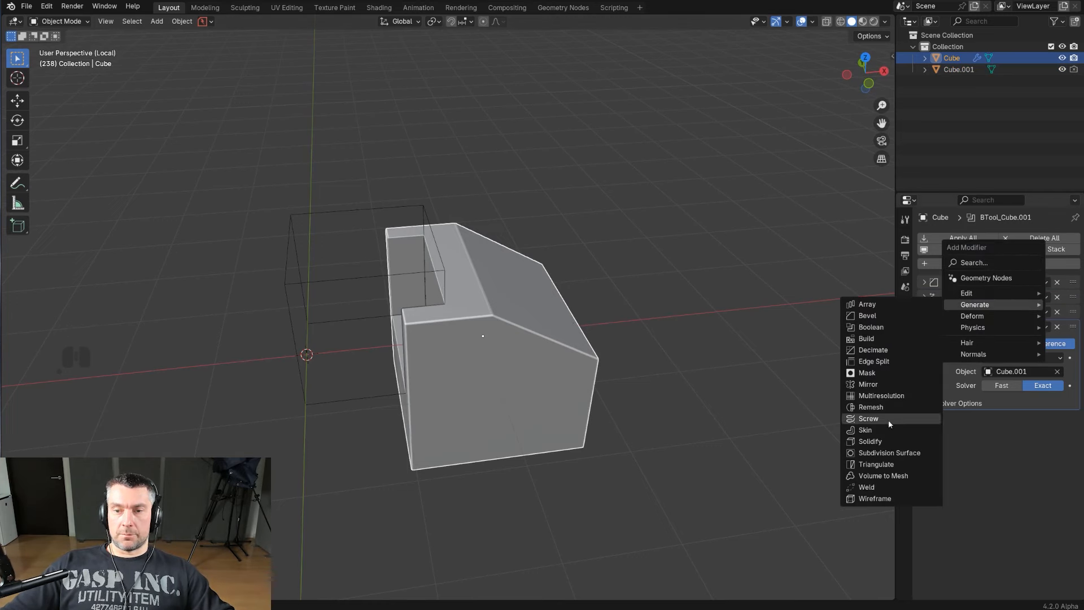
left_click(868, 384)
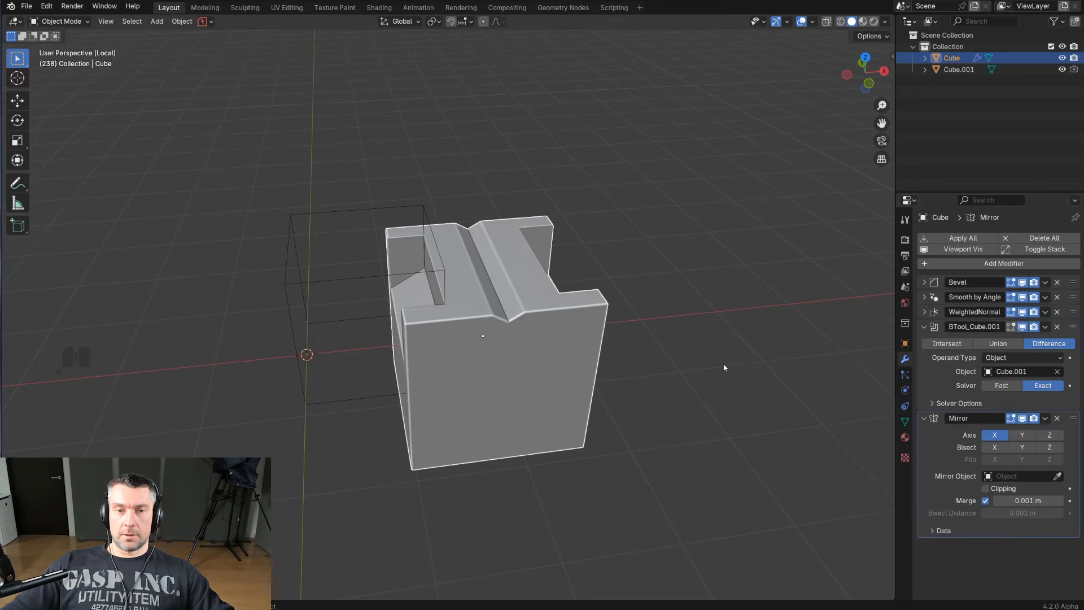
middle_click_drag(721, 367, 480, 297)
Step: Move the cutter cube along the global Y axis so it cuts the block off-centre
left_click(462, 288)
key("g")
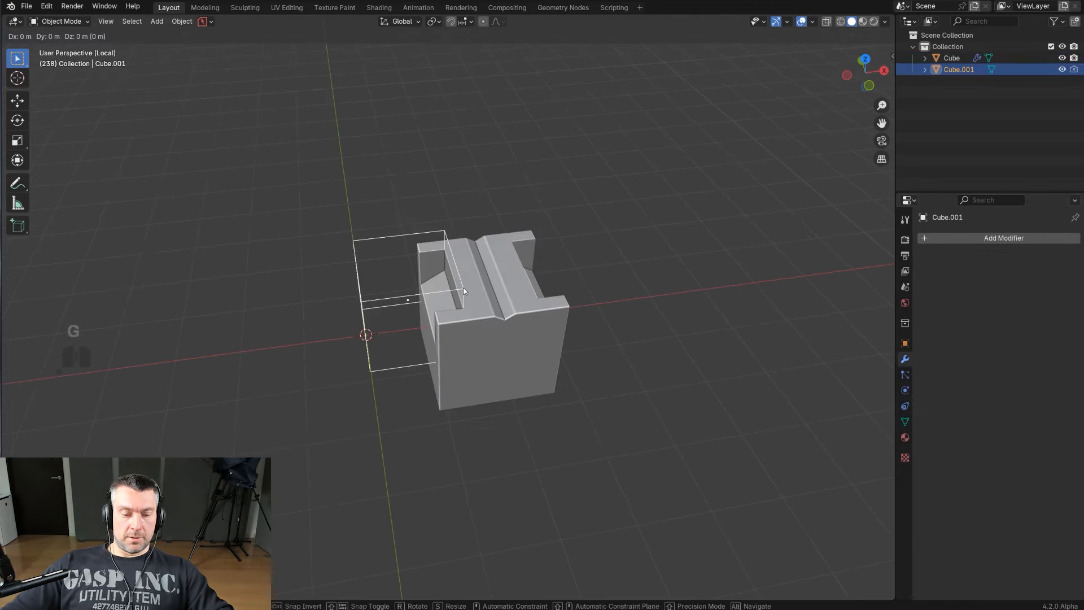
key("x")
key("y")
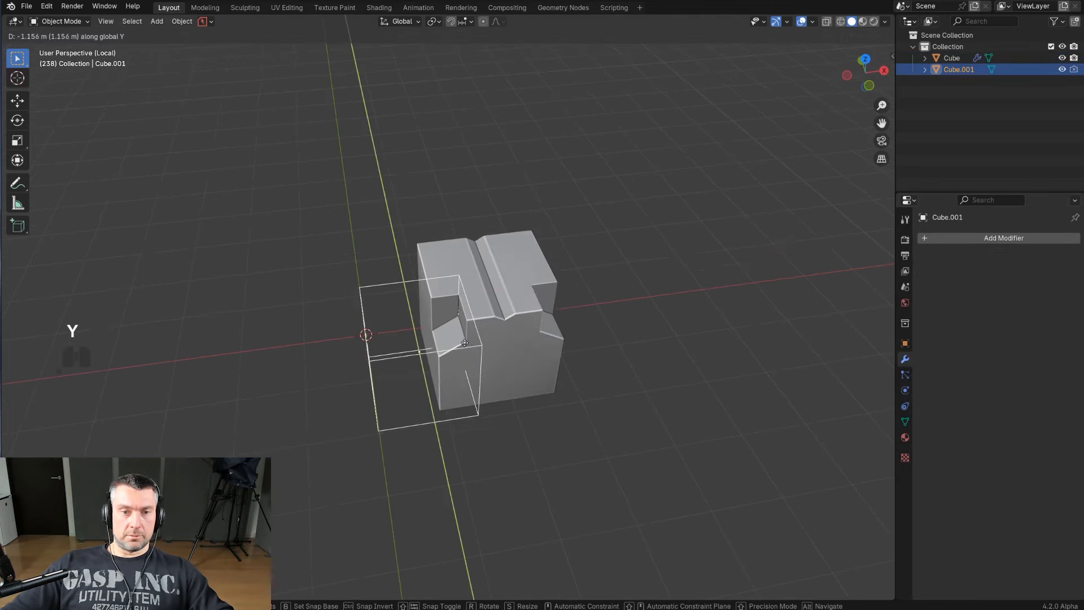
left_click(596, 298)
middle_click_drag(595, 299, 672, 319)
Step: Switch the block's Mirror modifier from the X to the Y axis, with Bisect and Flip enabled on Y
left_click(587, 293)
left_click(995, 435)
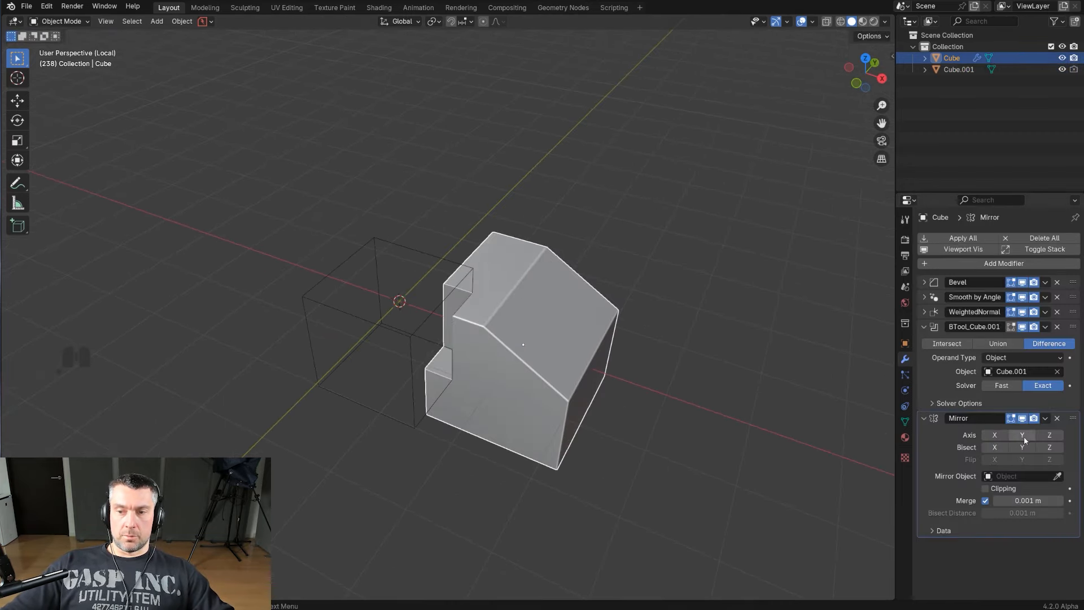
left_click(1023, 435)
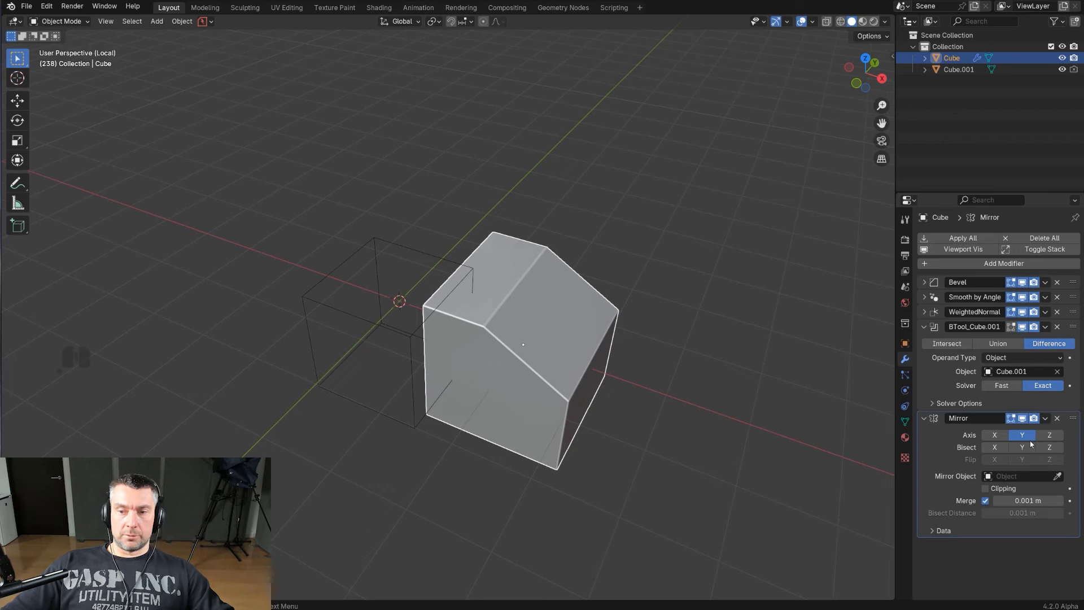
left_click(1026, 447)
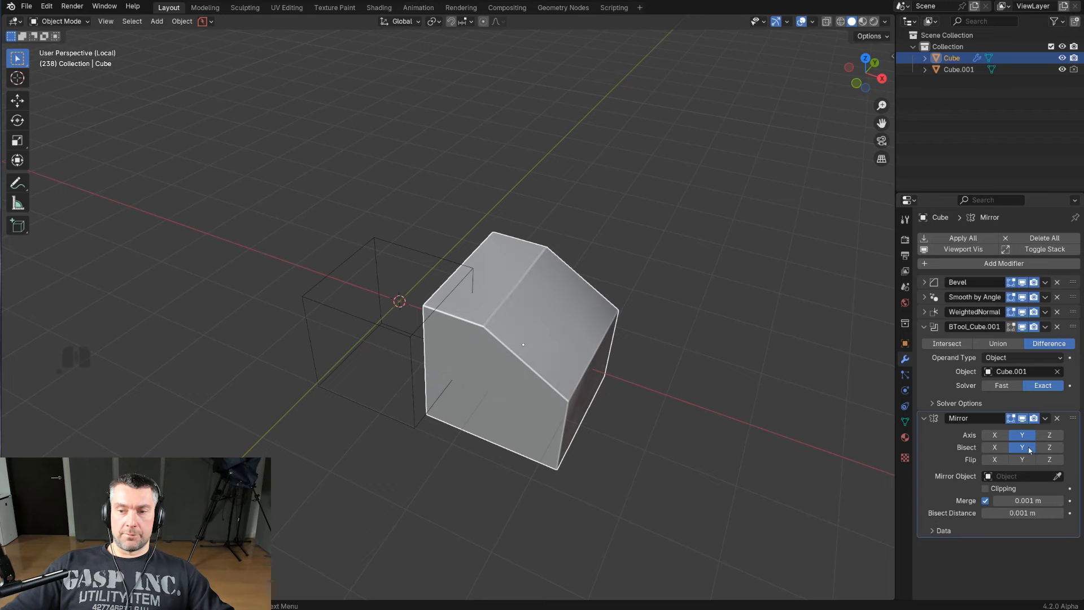
left_click(1023, 459)
middle_click_drag(661, 460, 830, 396)
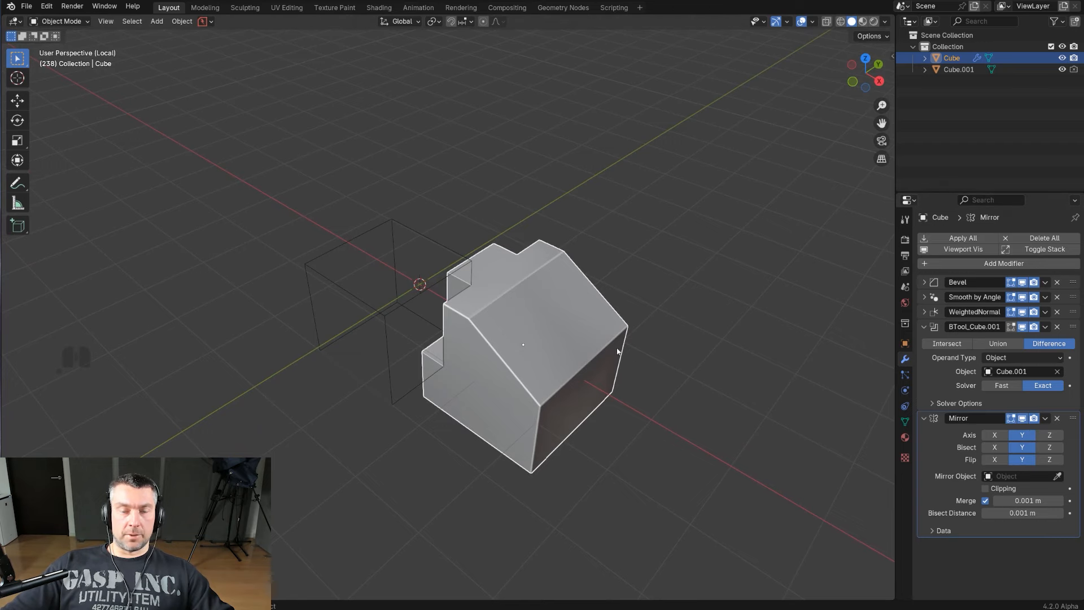
middle_click_drag(643, 343, 593, 278)
scroll(622, 306, "up", 1)
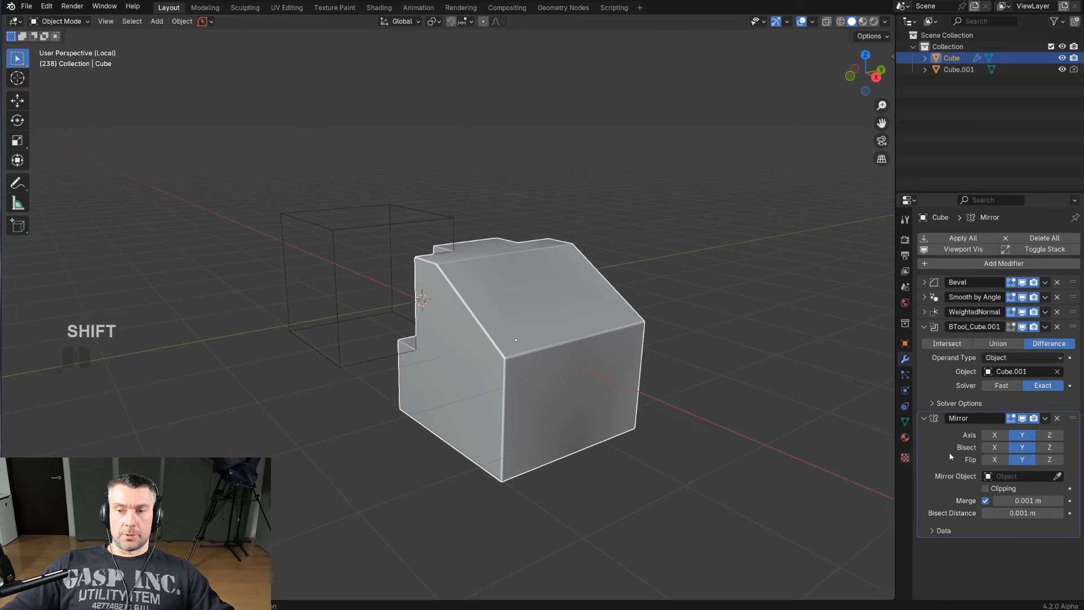
Step: Reorder the block's modifier stack, moving Mirror up above WeightedNormal and placing the Boolean first
left_click_drag(1073, 418, 1072, 317)
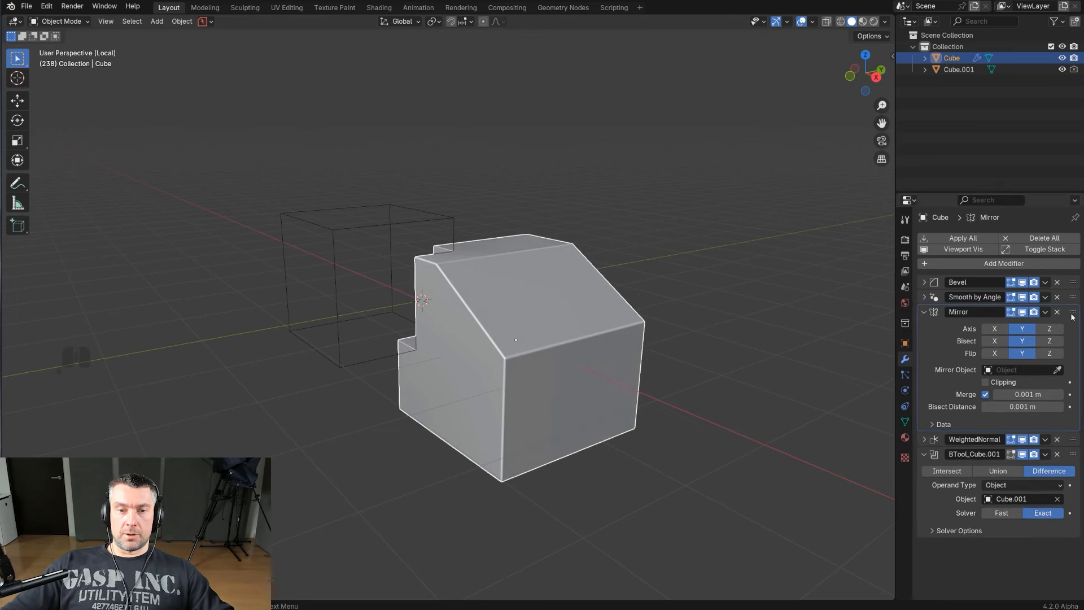
middle_click_drag(651, 321, 715, 343)
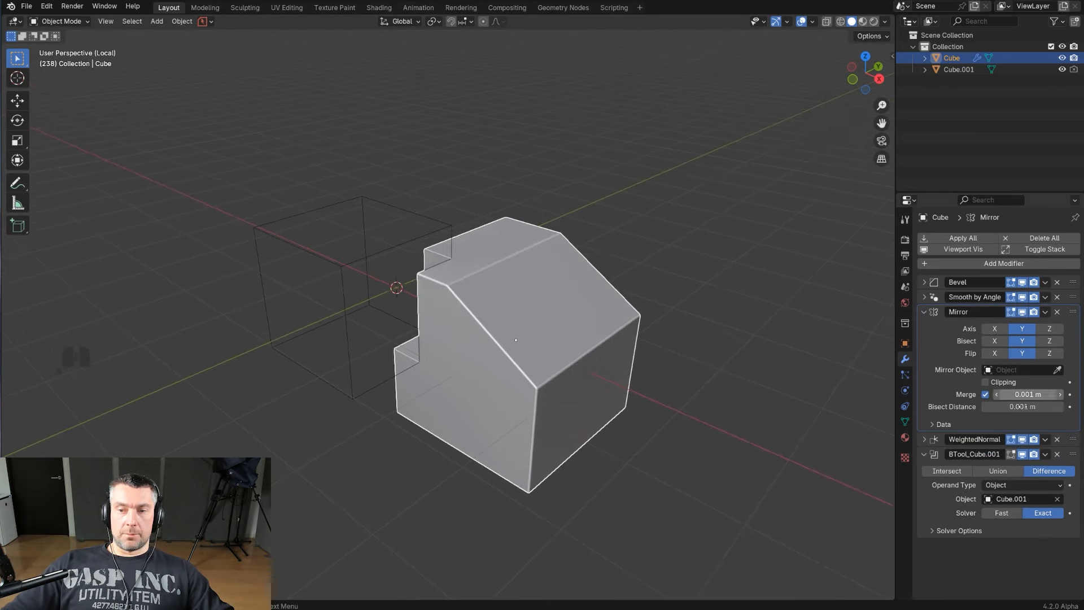
middle_click_drag(583, 400, 653, 413)
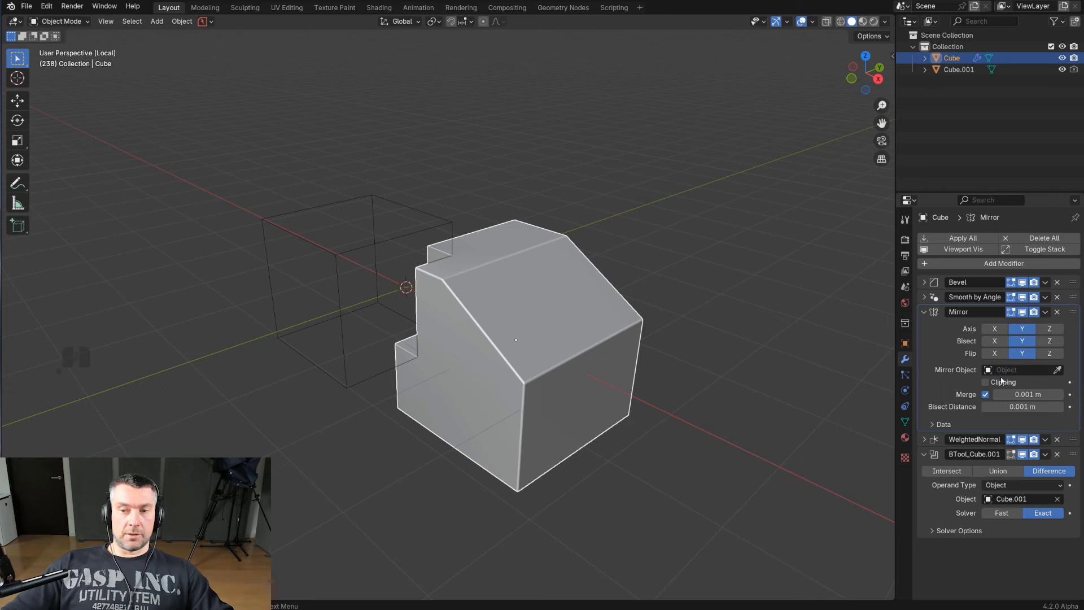
left_click_drag(1067, 459, 1065, 270)
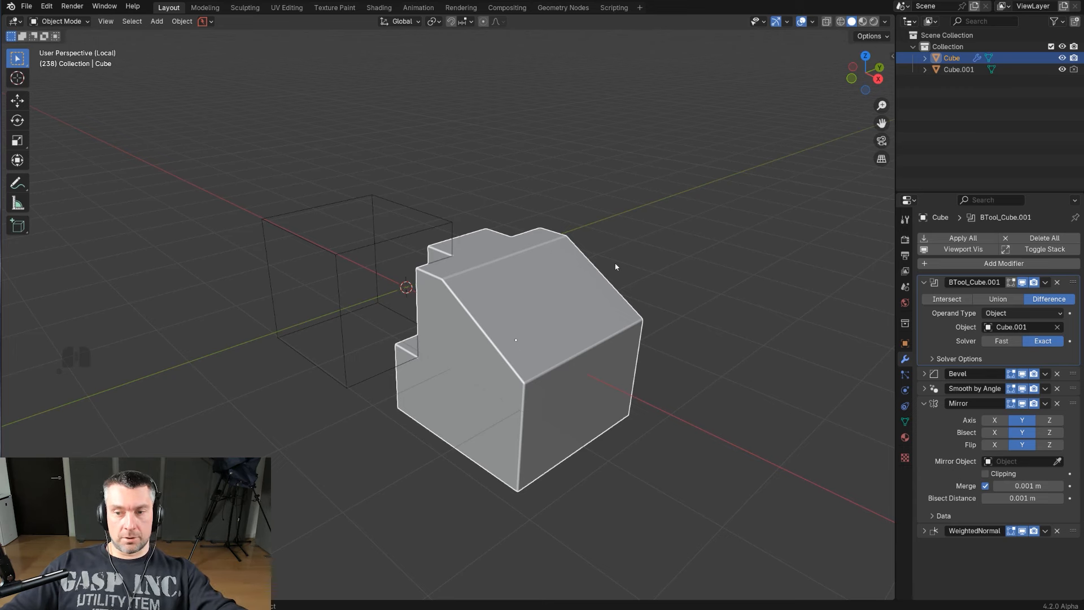
left_click_drag(1072, 406, 1072, 387)
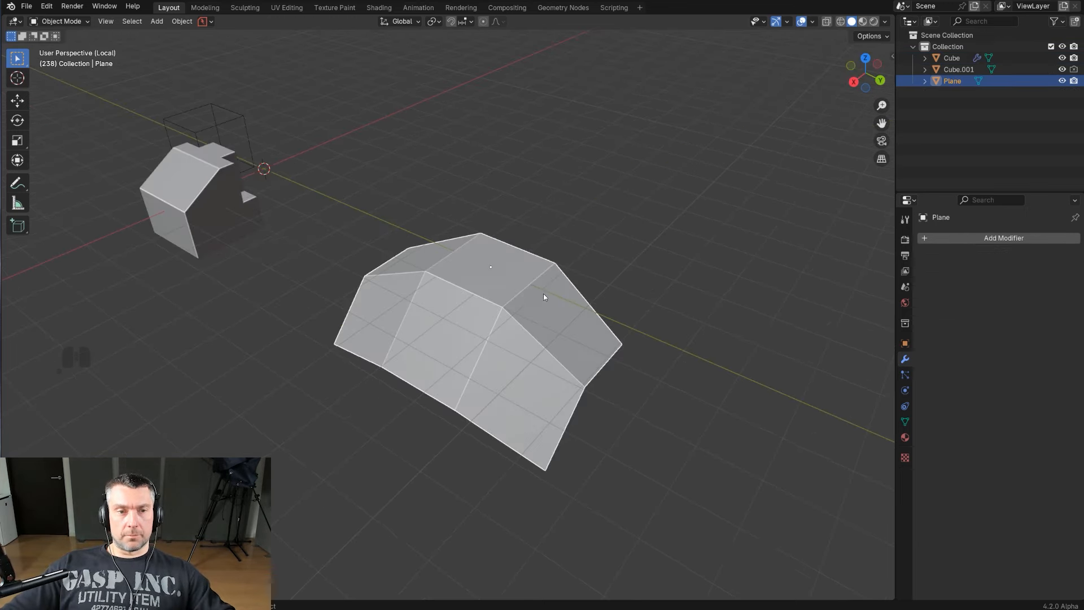
Step: Add a Subdivision Surface modifier to the arched plane mesh
scroll(541, 292, "up", 2)
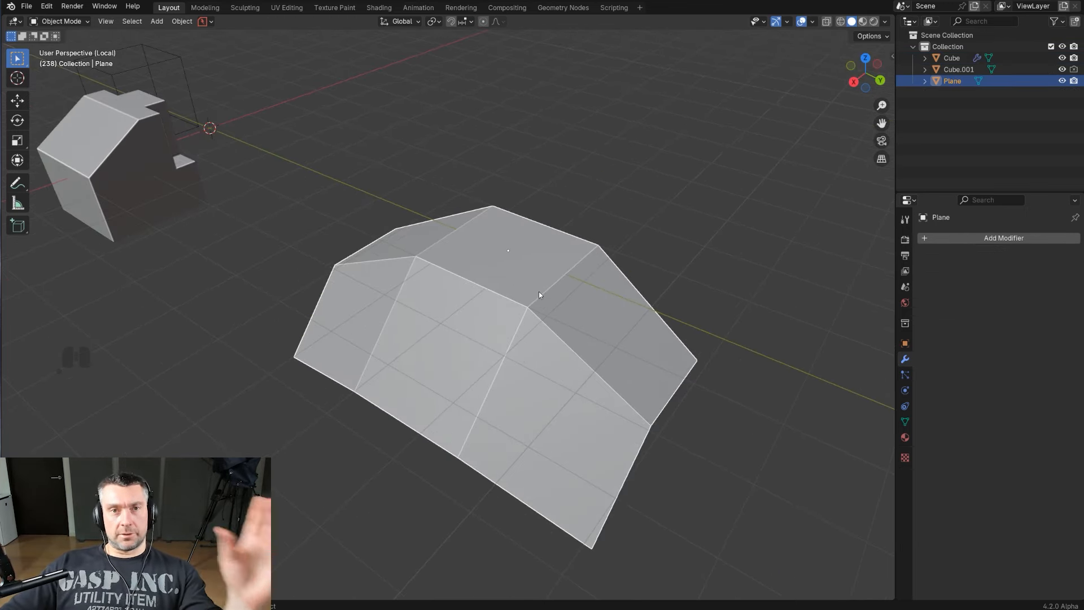
middle_click_drag(615, 306, 520, 242)
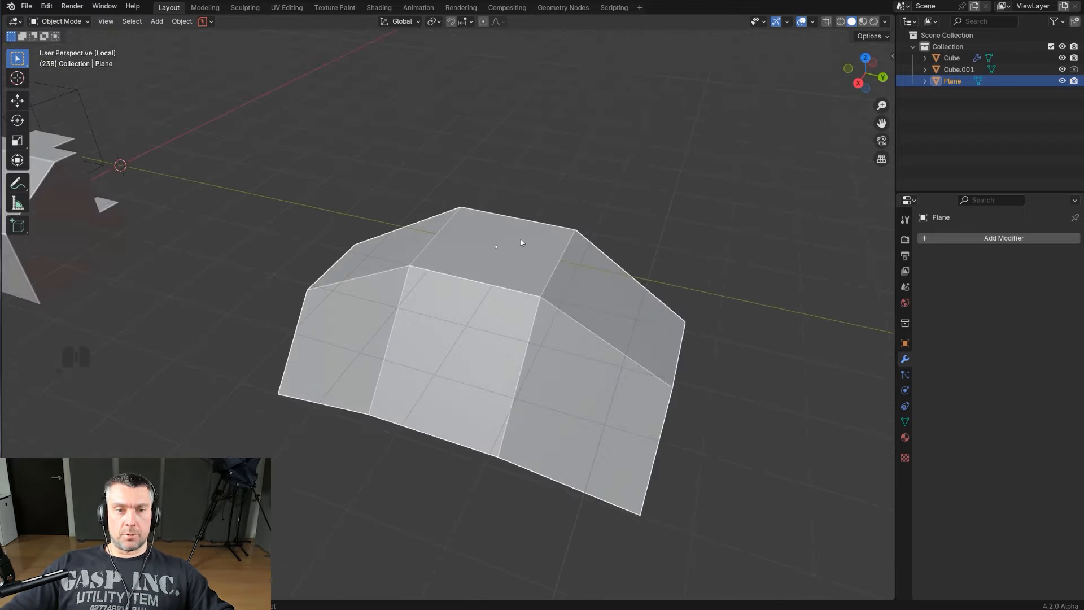
middle_click_drag(567, 306, 605, 320)
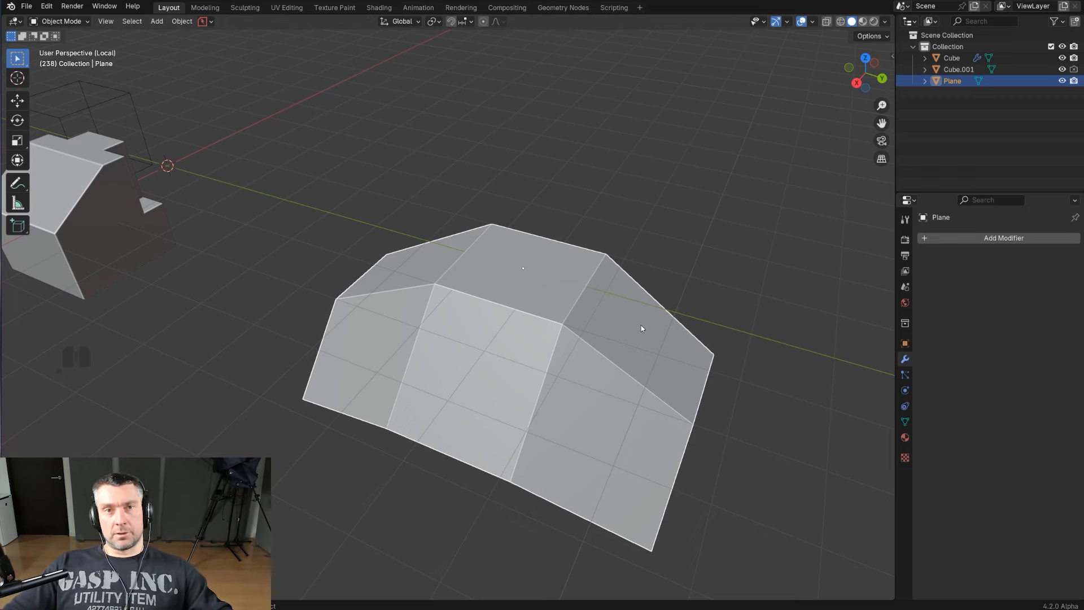
left_click(973, 240)
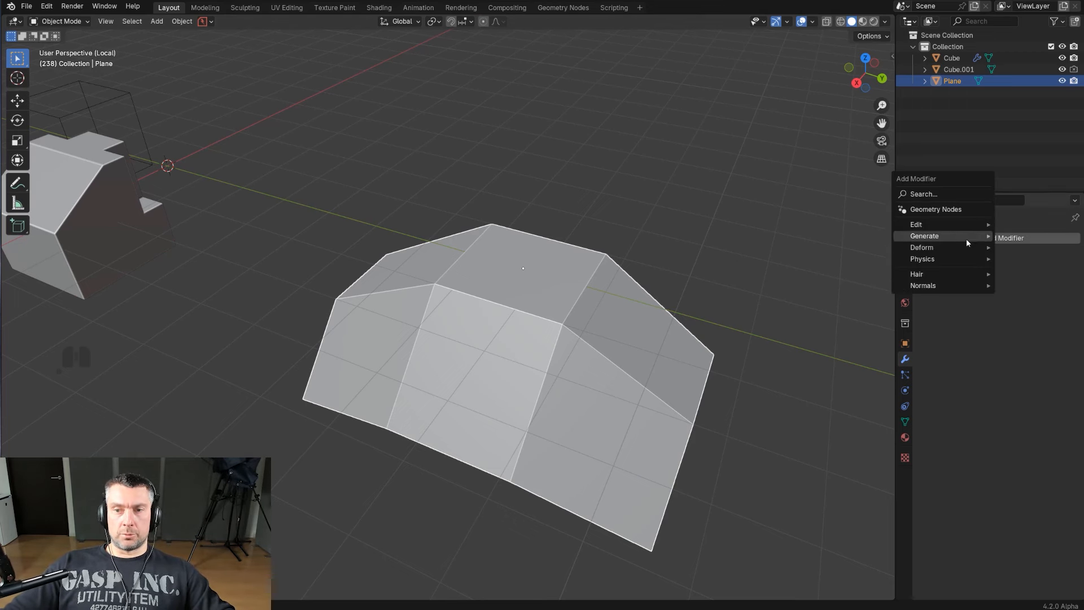
mouse_move(966, 240)
left_click(856, 387)
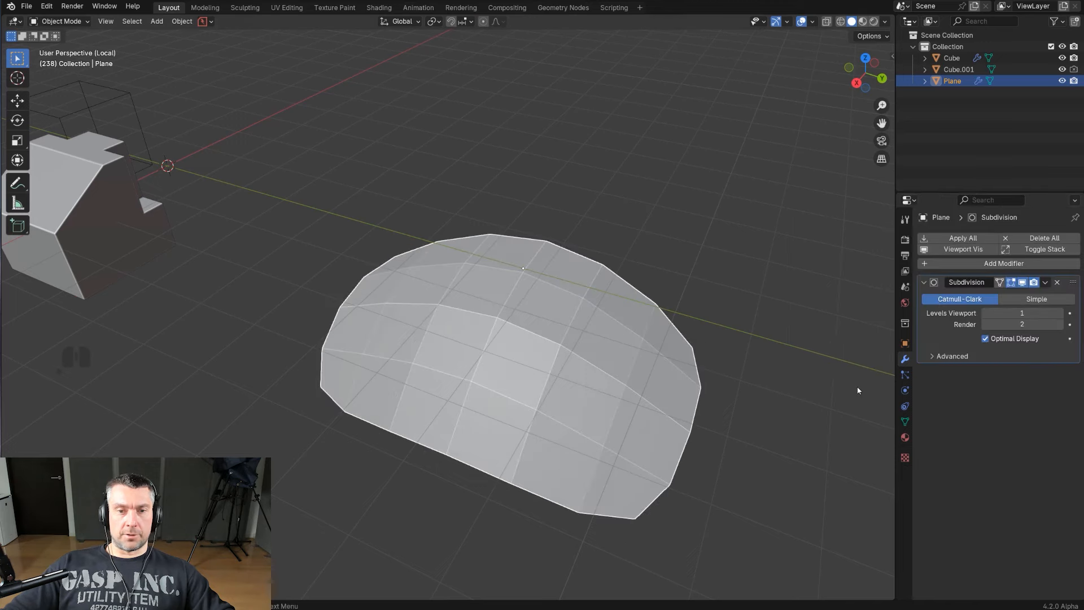
Step: Raise the plane's subdivision viewport level to 3
middle_click_drag(633, 388, 685, 375)
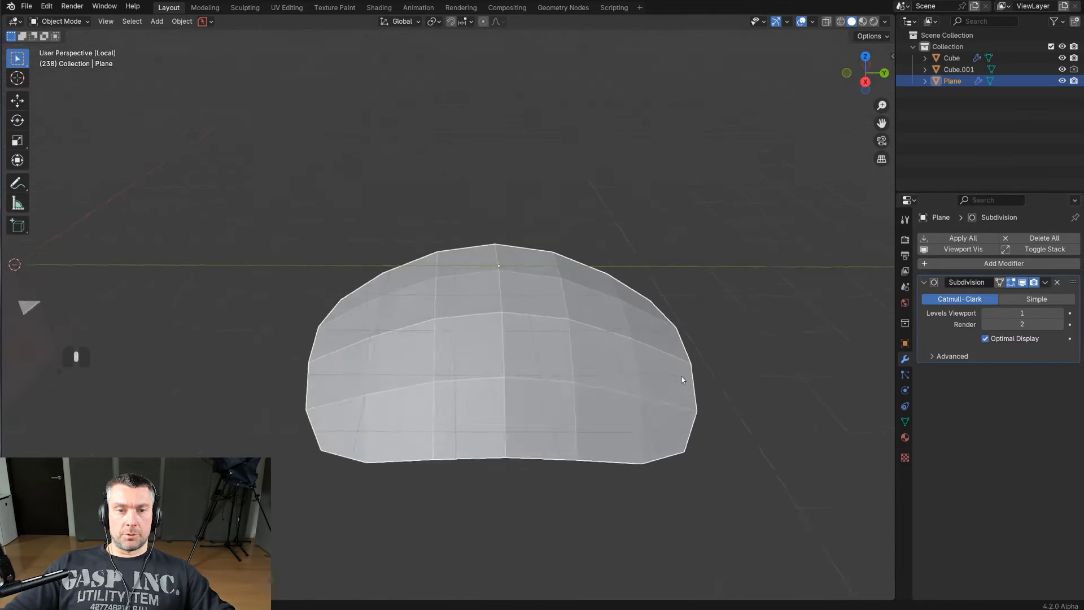
middle_click_drag(614, 327, 565, 305)
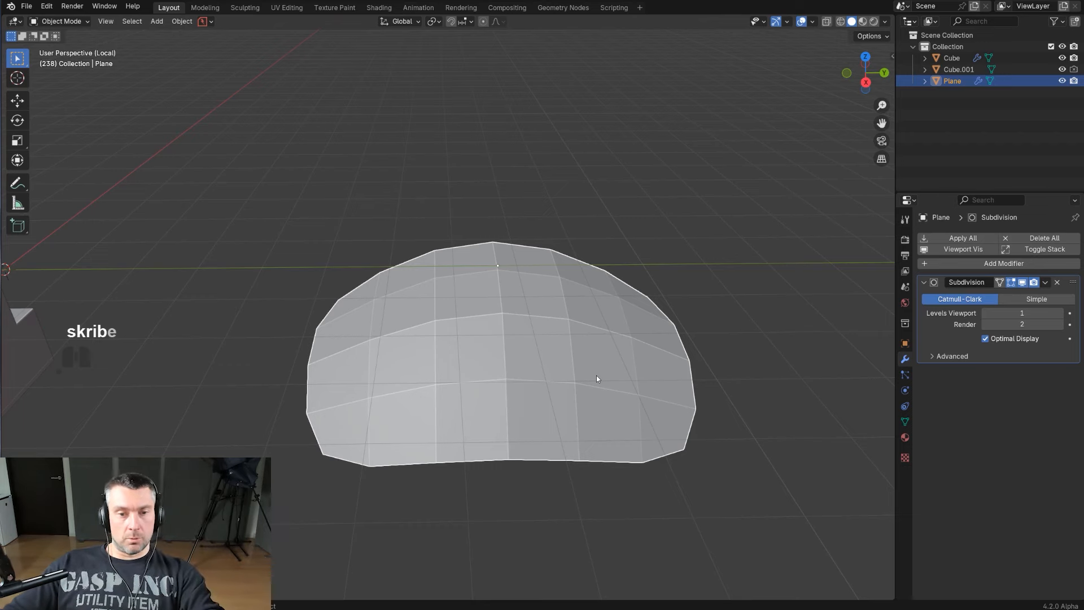
middle_click_drag(618, 372, 568, 331)
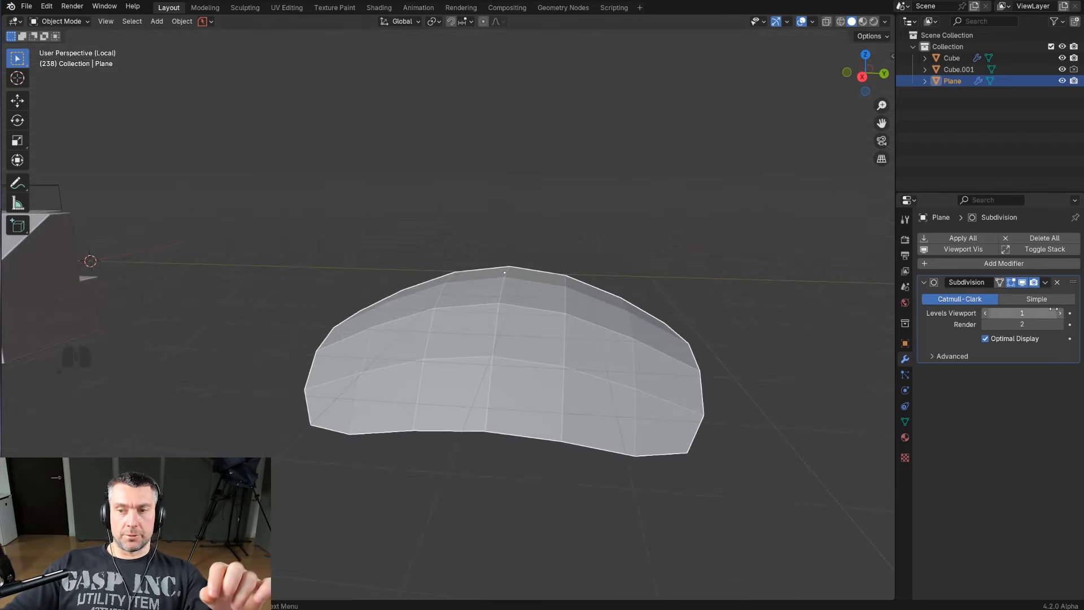
left_click(1061, 314)
key("ctrl+KP_3")
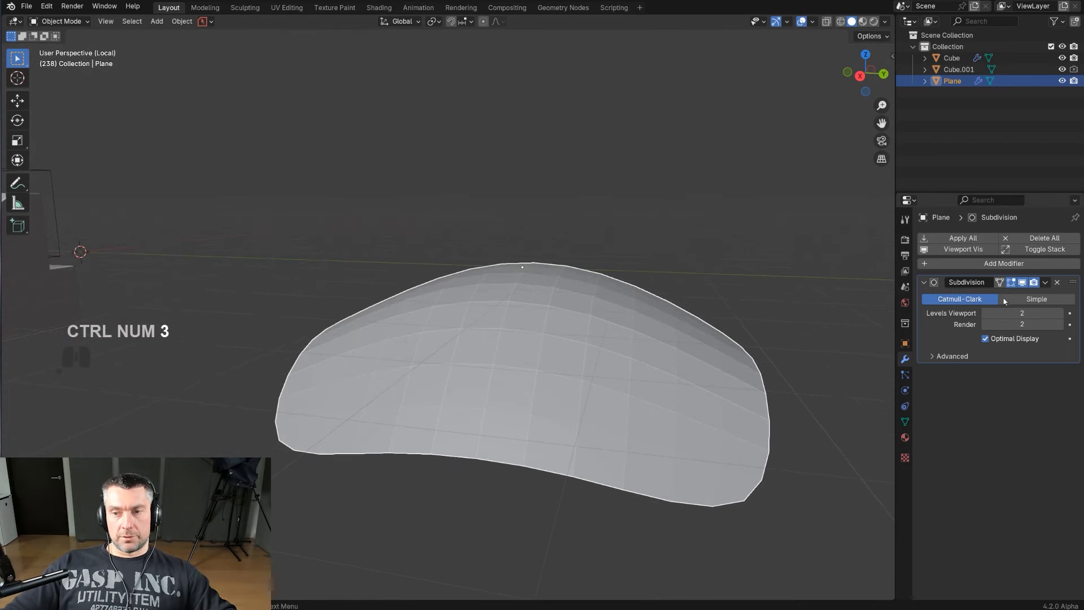
key("ctrl+1")
key("ctrl+2")
key("ctrl+3")
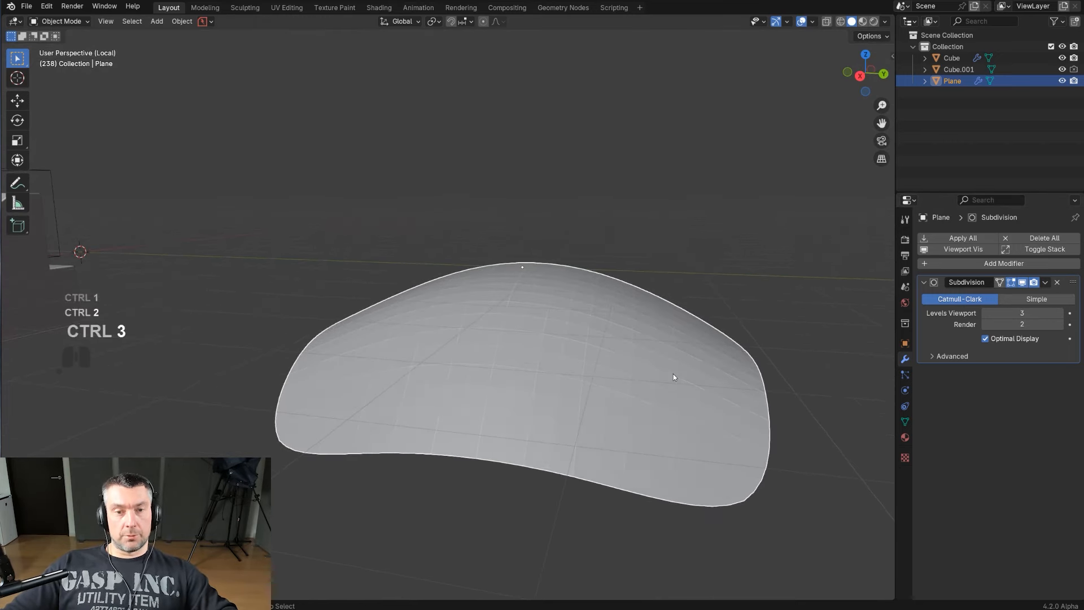
Step: Apply Shade Smooth to the subdivided plane
middle_click_drag(663, 384, 620, 292, "shift")
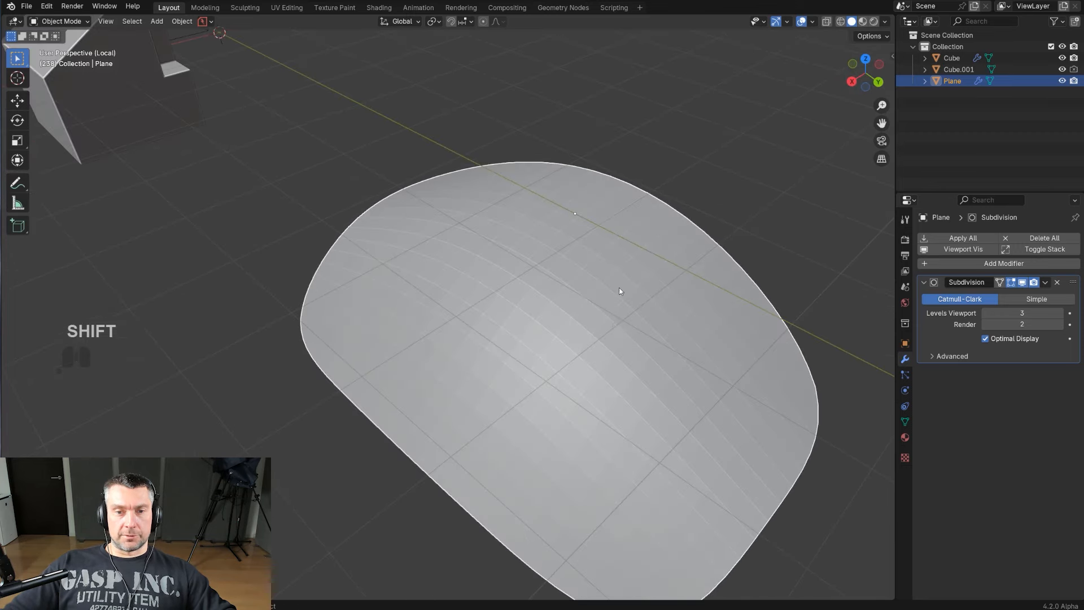
middle_click_drag(520, 289, 568, 300)
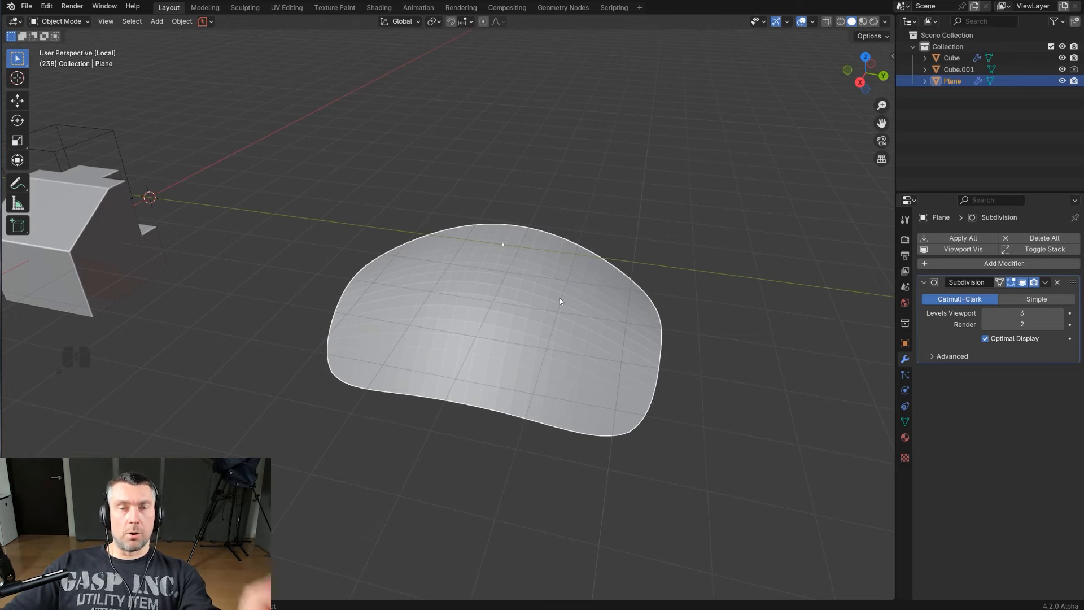
right_click(550, 272)
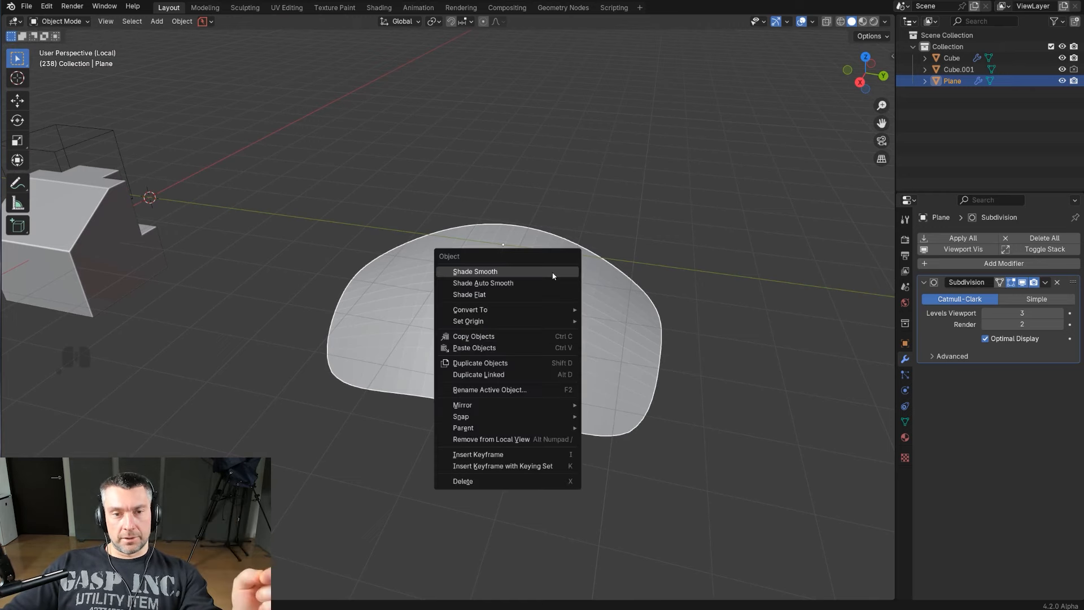
left_click(553, 272)
middle_click_drag(553, 276, 553, 319)
scroll(591, 303, "down", 2)
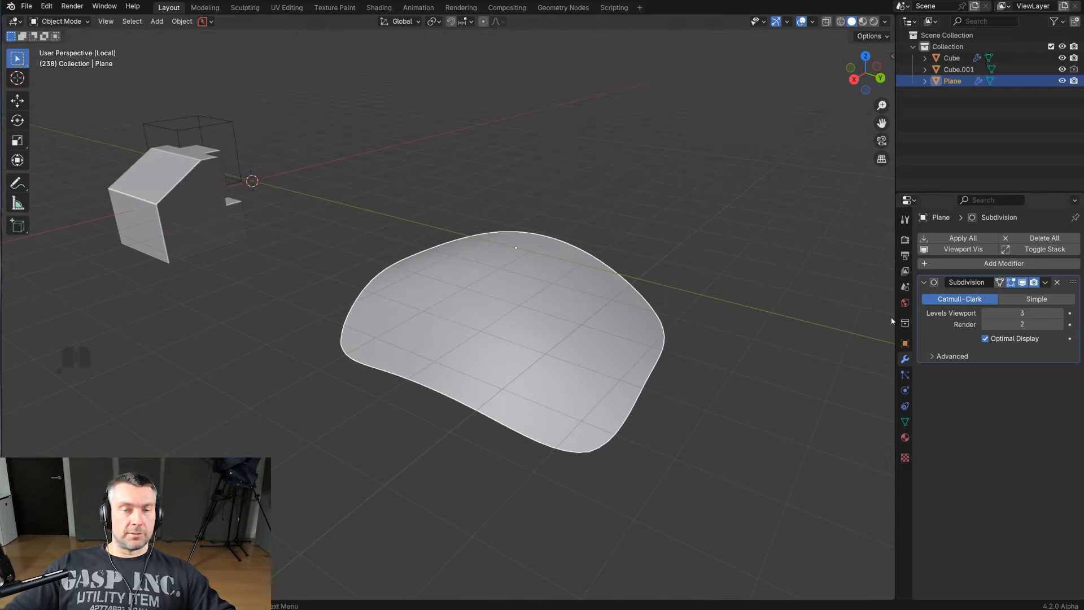
Step: In Edit Mode, select the three cage vertices along the plane's +Y end and raise them along Z into a steep upward curve
middle_click_drag(656, 335, 603, 314, "shift")
key("Tab")
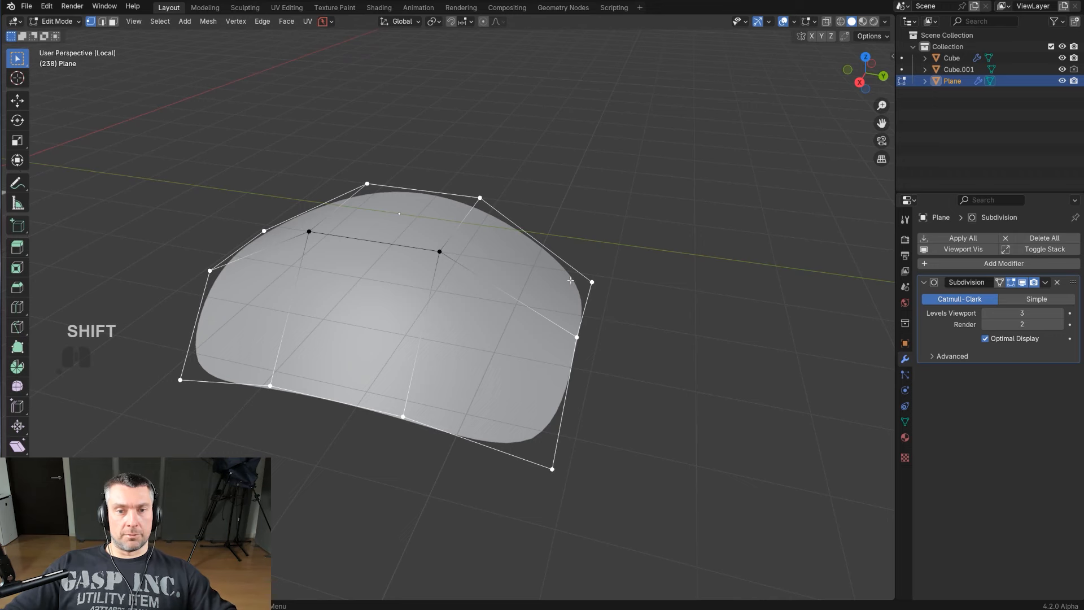
left_click_drag(547, 230, 686, 432)
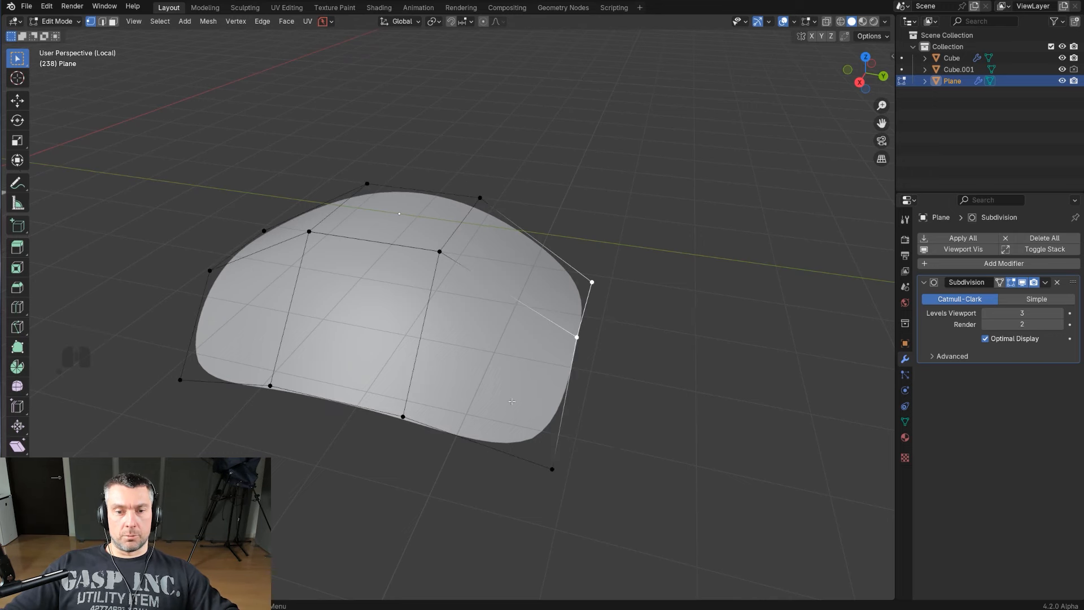
key("F4")
left_click_drag(519, 431, 558, 467, "shift")
key("g")
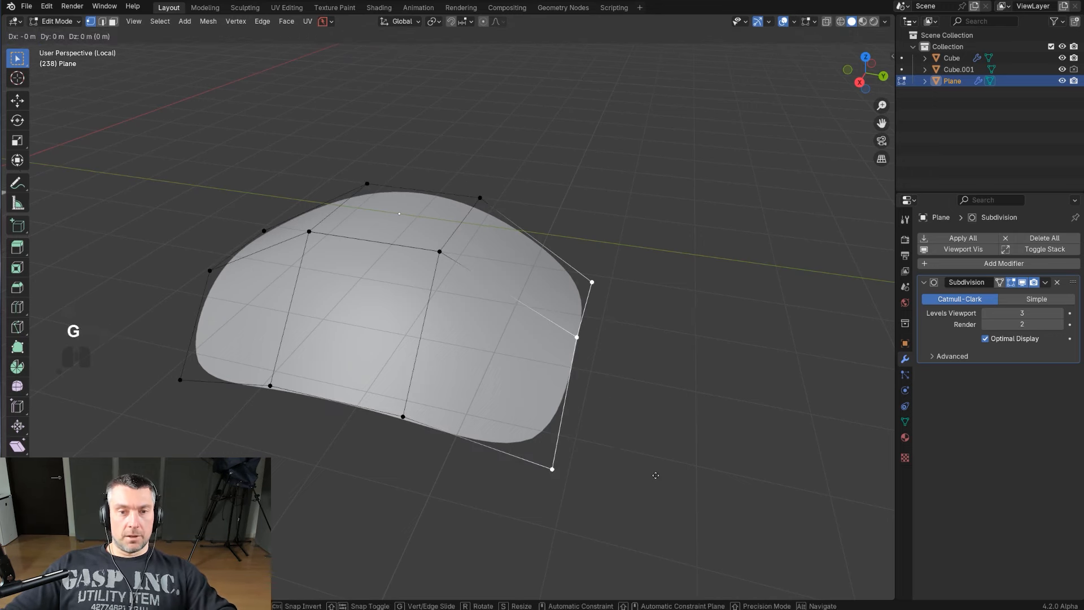
key("z")
left_click(637, 207)
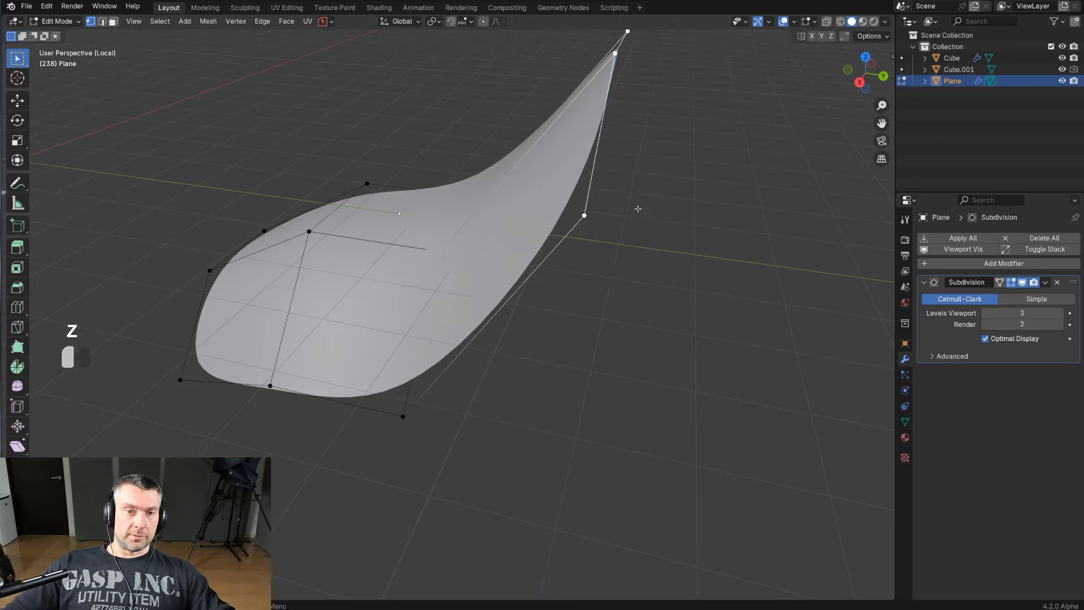
Step: In edge select mode, add a lengthwise loop cut beside the plane's central edge, slide it close to that edge, and return to Object Mode
middle_click_drag(637, 207, 667, 216)
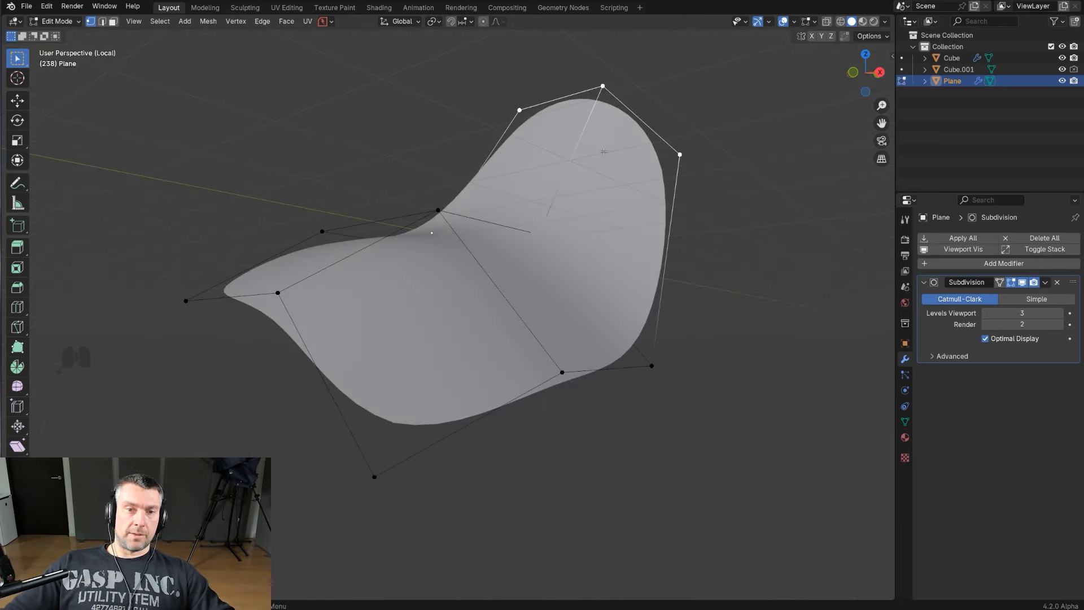
middle_click_drag(597, 133, 630, 217)
middle_click_drag(525, 345, 467, 362, "shift")
key("ctrl+Tab")
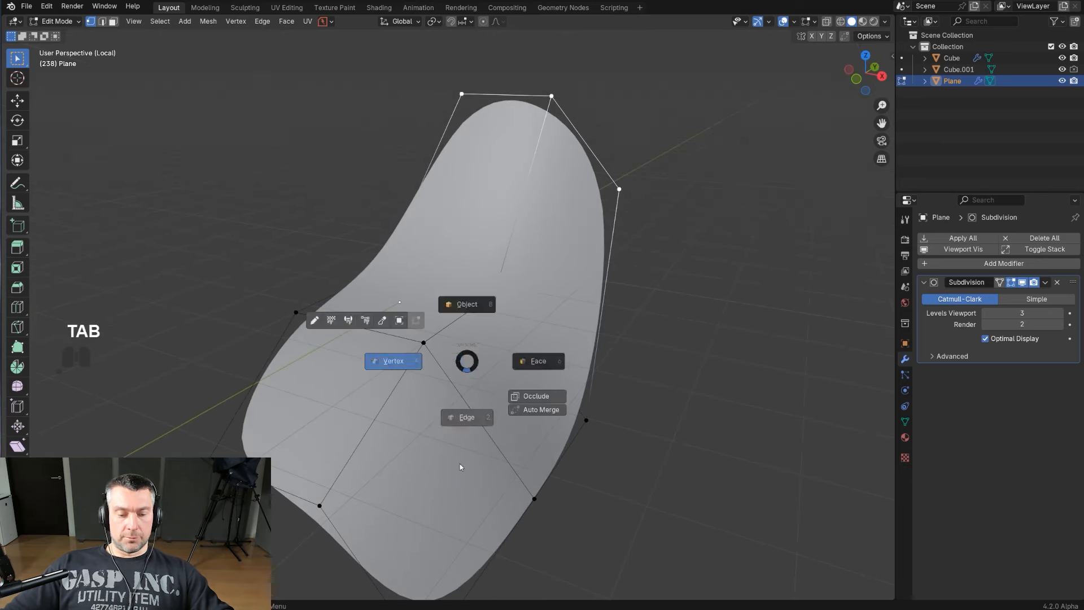
left_click(483, 390)
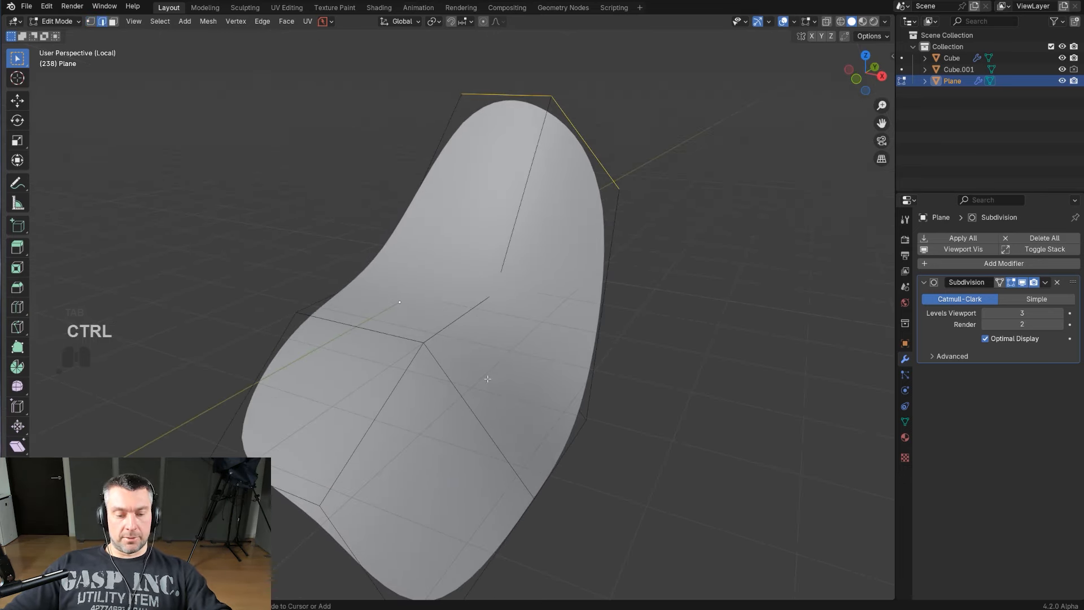
key("ctrl+r")
left_click(445, 384)
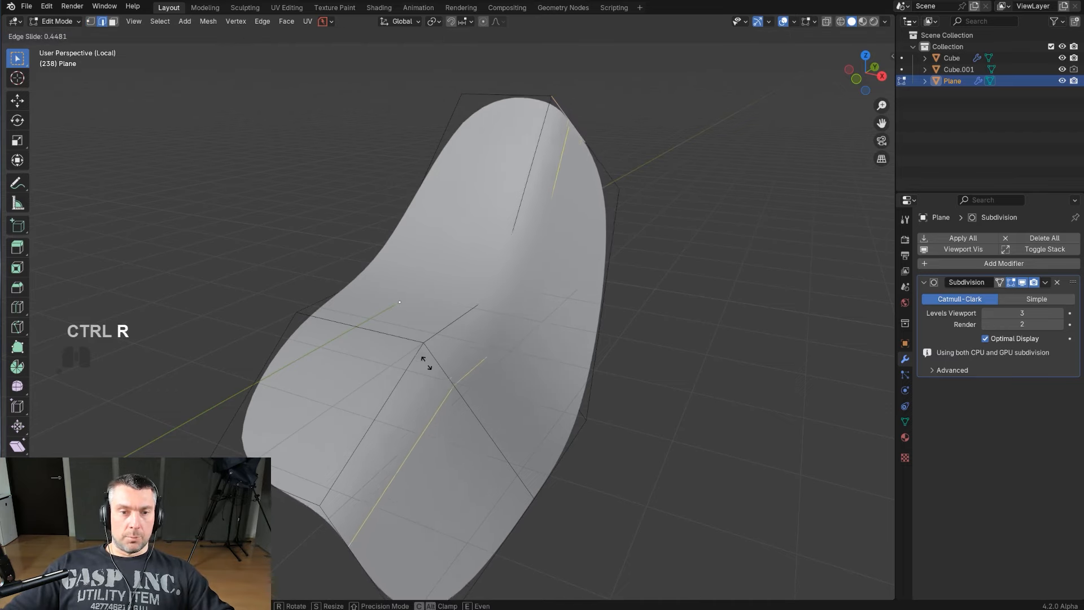
left_click(417, 349)
key("Tab")
Step: Examine the subdivided plane's curvature and shading along the added edge loop from several angles
middle_click_drag(417, 348, 438, 302)
scroll(252, 351, "down", 2)
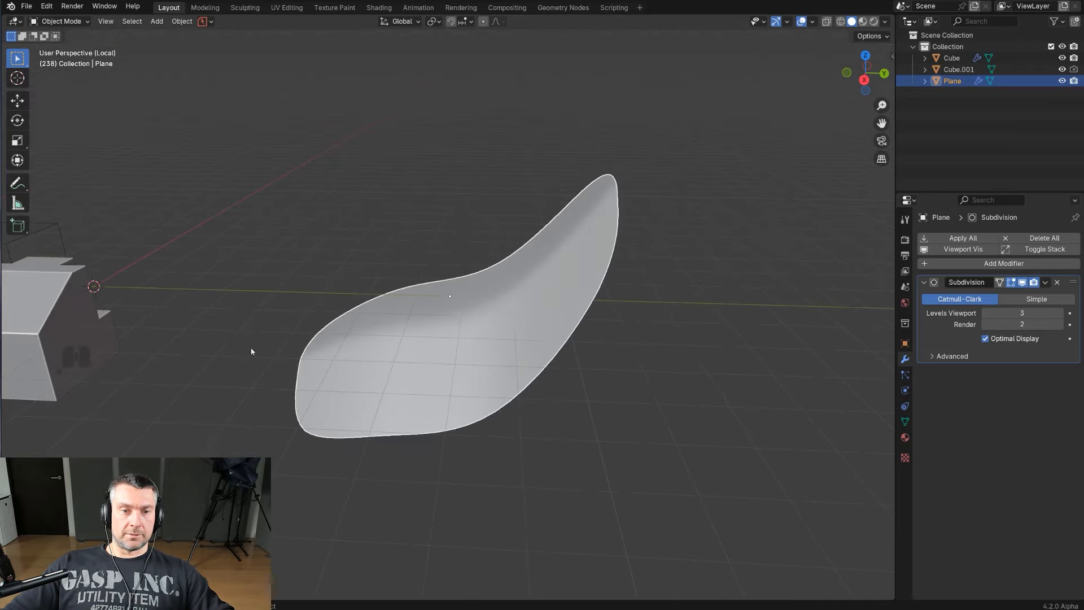
scroll(322, 300, "down", 3)
middle_click_drag(321, 300, 420, 313, "shift")
middle_click_drag(421, 313, 531, 342)
scroll(517, 303, "up", 1)
scroll(540, 337, "up", 1)
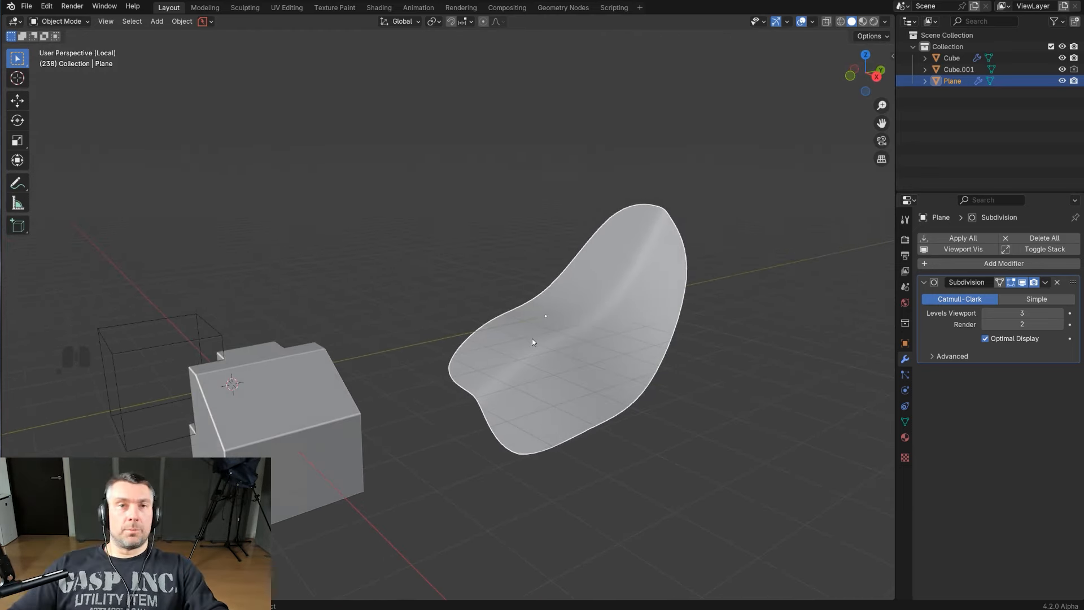